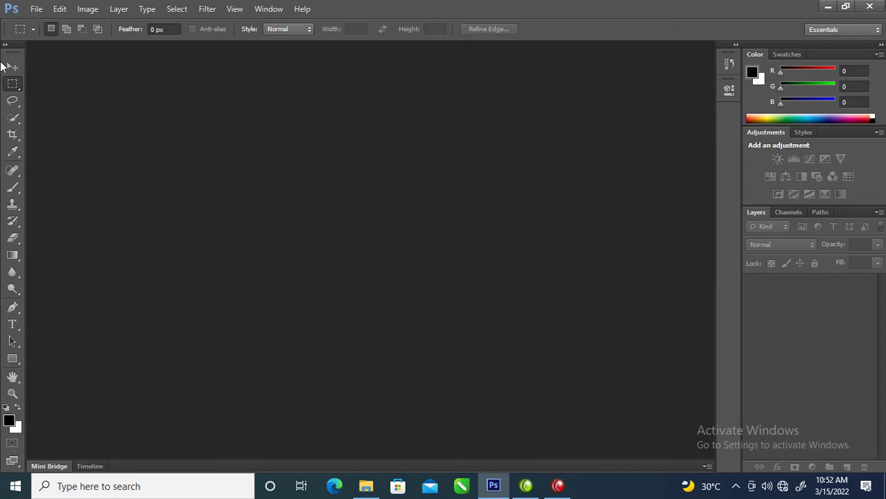
# Step: Create a new white document from the International Paper A4 preset (210×297 mm, 300 ppi)
pyautogui.click(36, 9)
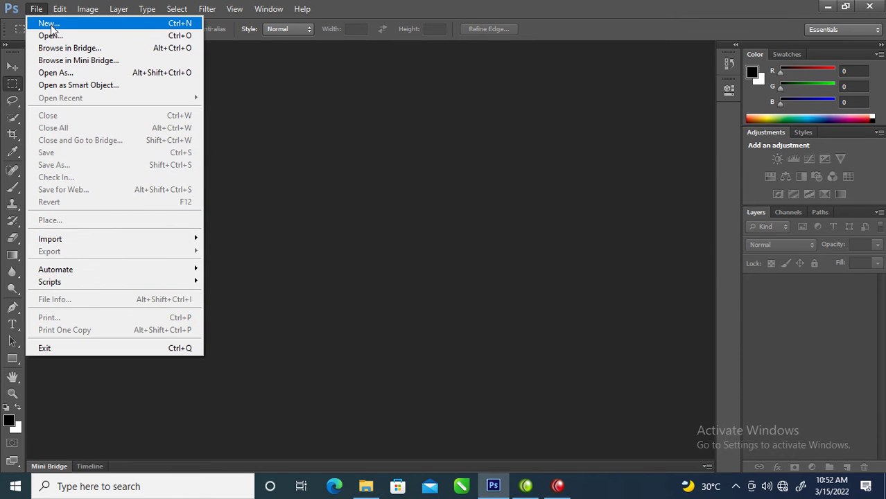
pyautogui.click(50, 24)
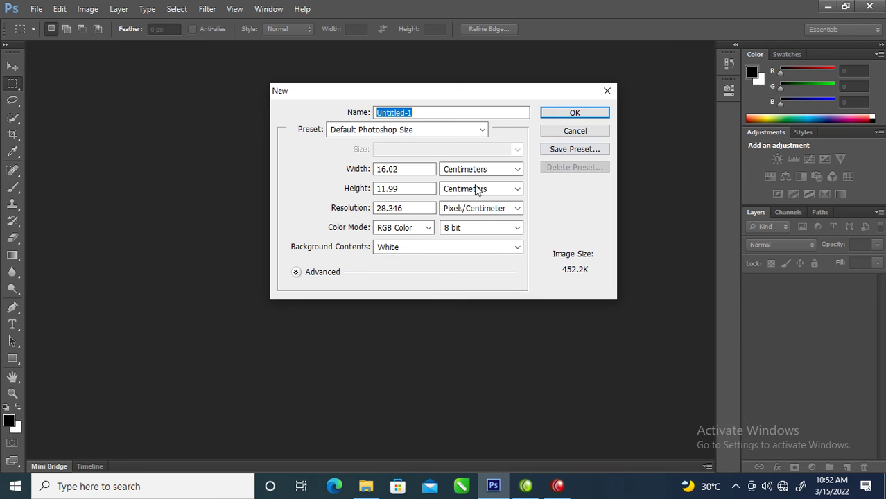
pyautogui.click(482, 129)
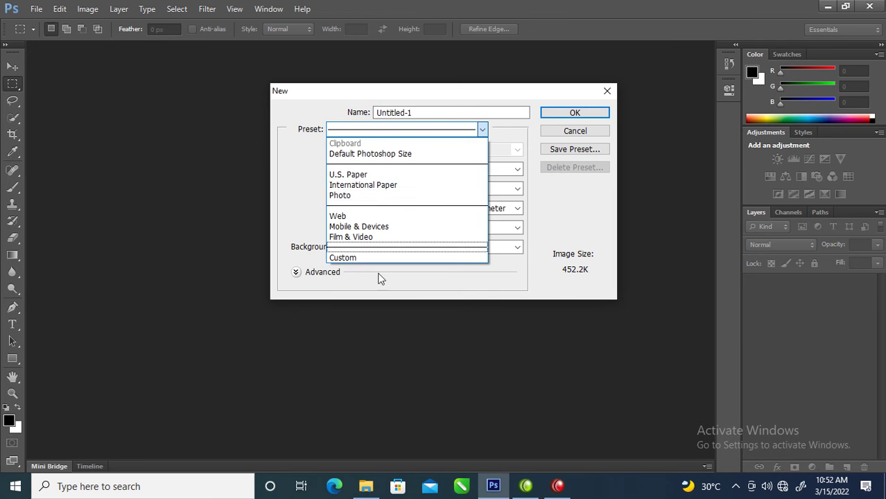
pyautogui.click(380, 185)
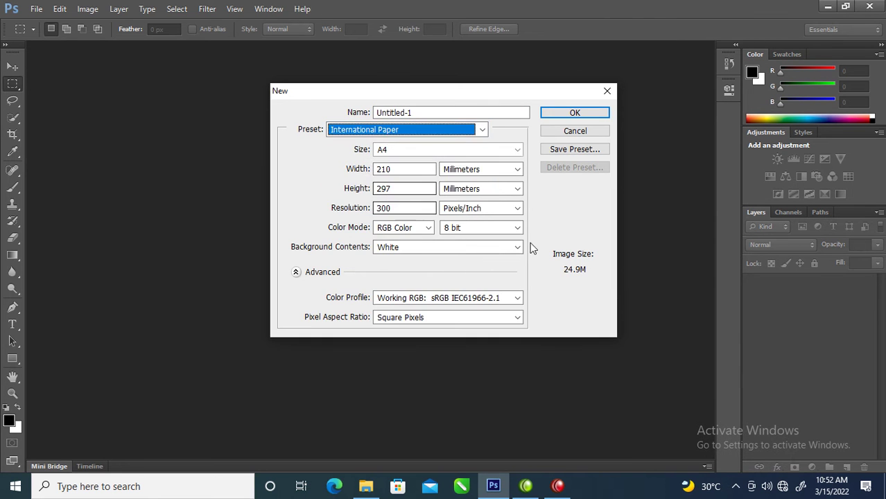
pyautogui.click(565, 113)
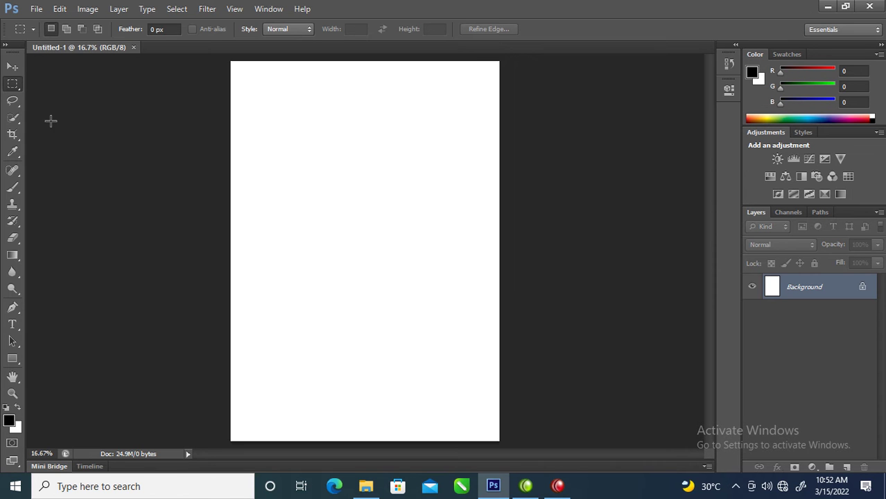
# Step: Rotate the canvas 180°
pyautogui.click(37, 9)
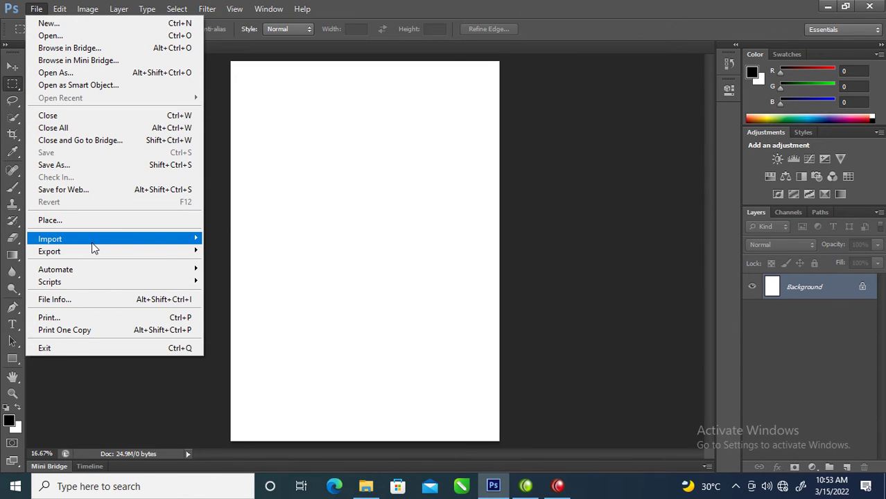
pyautogui.moveTo(92, 243)
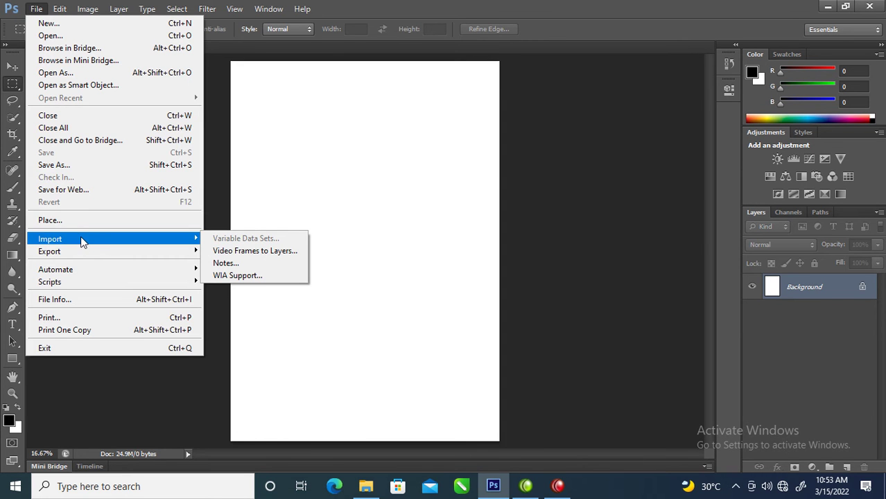
pyautogui.click(60, 9)
pyautogui.click(60, 9)
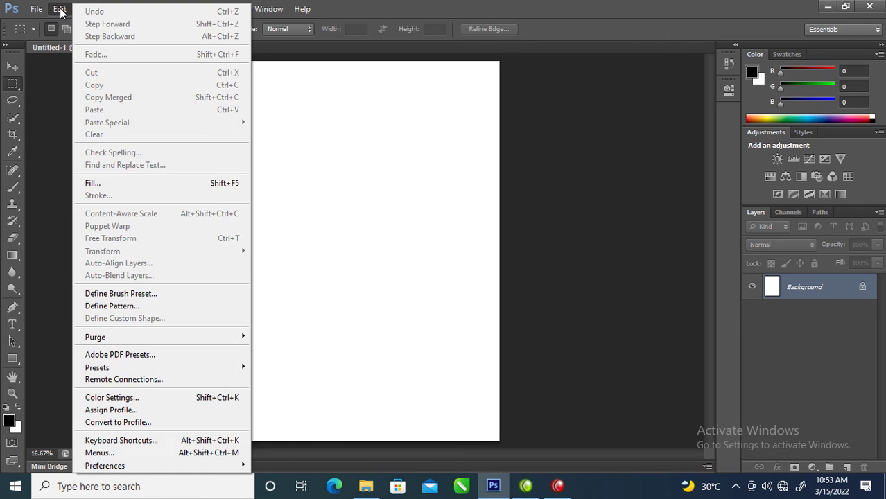
pyautogui.click(87, 8)
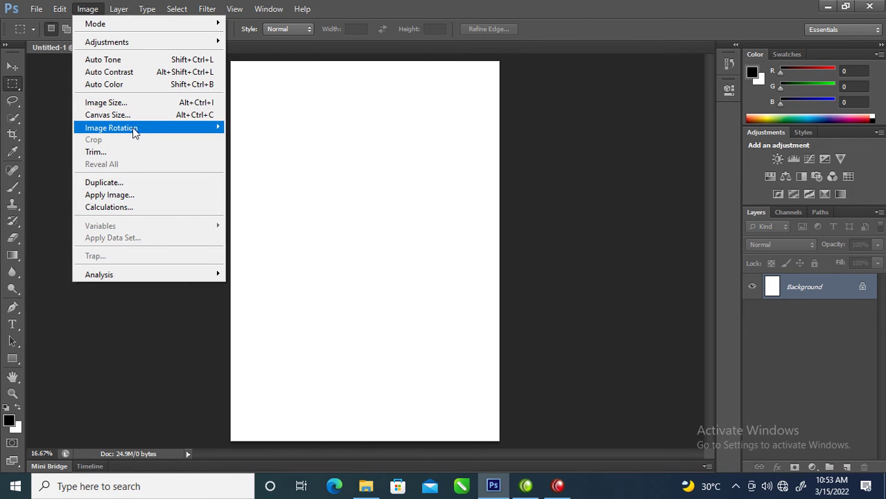
pyautogui.moveTo(135, 131)
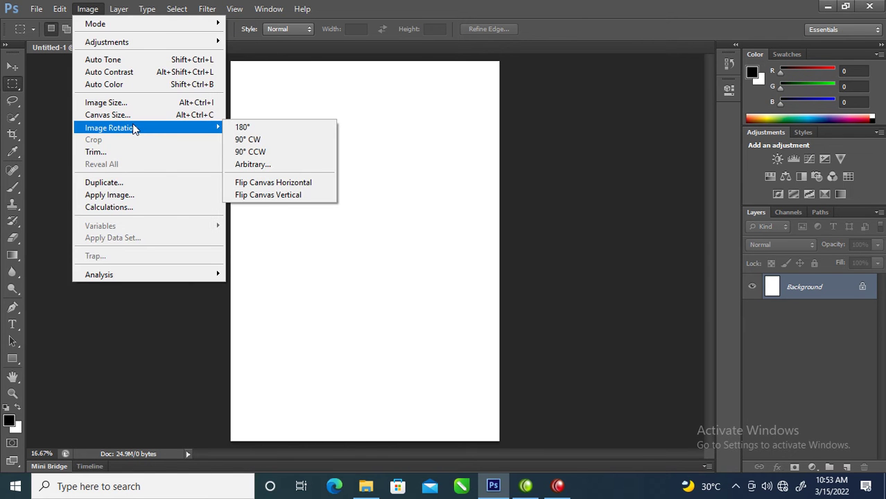
pyautogui.click(252, 128)
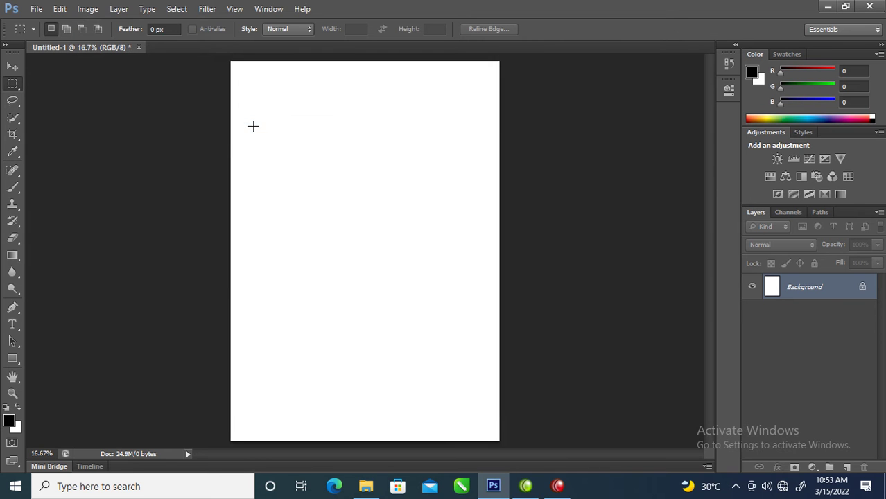
# Step: Rotate the canvas 90° clockwise so the page is landscape
pyautogui.click(88, 9)
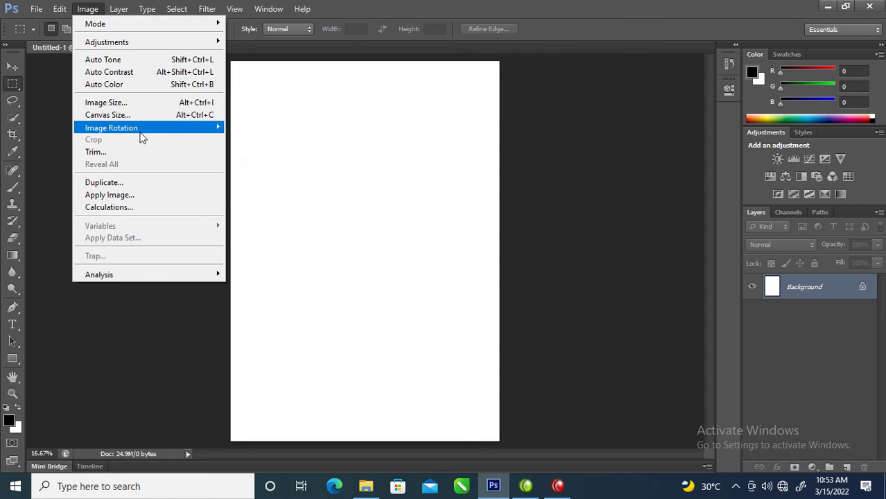
pyautogui.moveTo(141, 131)
pyautogui.click(255, 139)
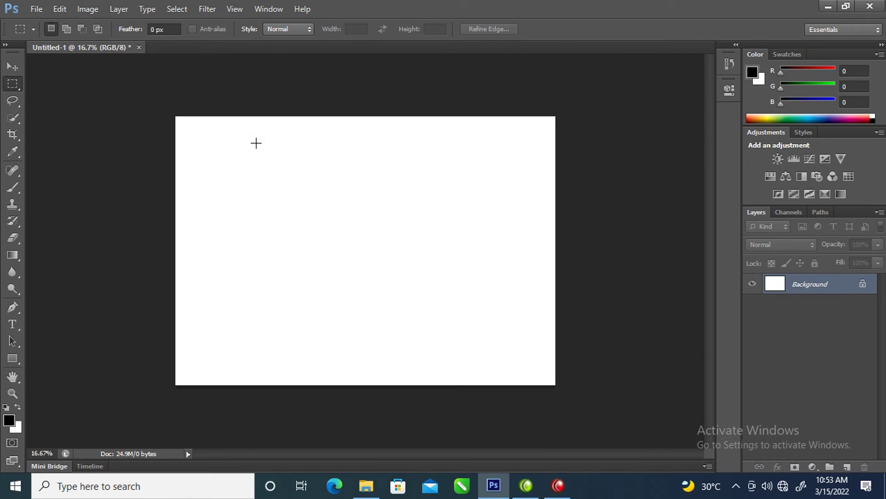
# Step: Select the OC1PMP0 and OMWR9P0 photos in File Explorer and drag both onto the canvas
pyautogui.click(366, 486)
pyautogui.moveTo(316, 11); pyautogui.dragTo(549, 23)
pyautogui.click(574, 263)
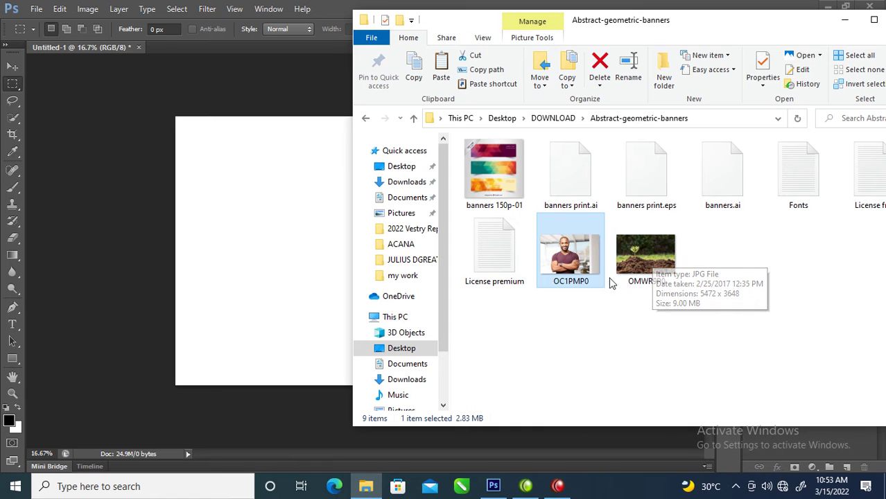
pyautogui.keyDown('ctrl'); pyautogui.click(643, 255); pyautogui.keyUp('ctrl')
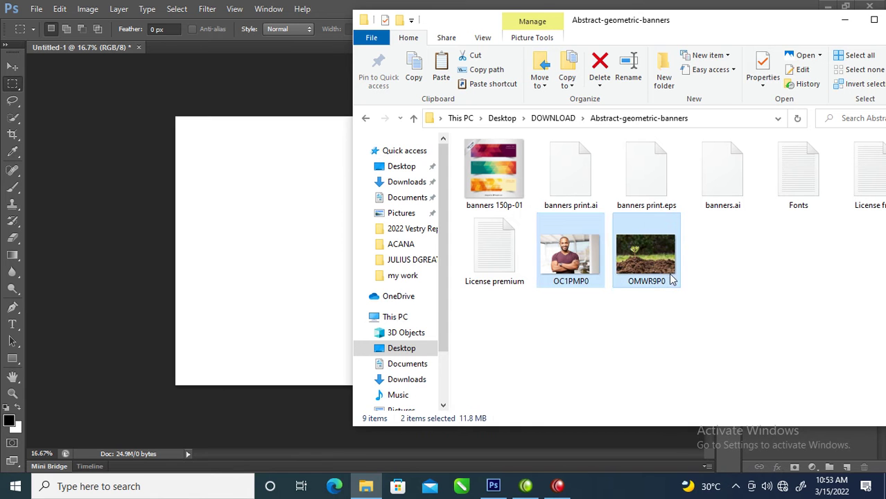
pyautogui.moveTo(653, 259); pyautogui.dragTo(265, 214)
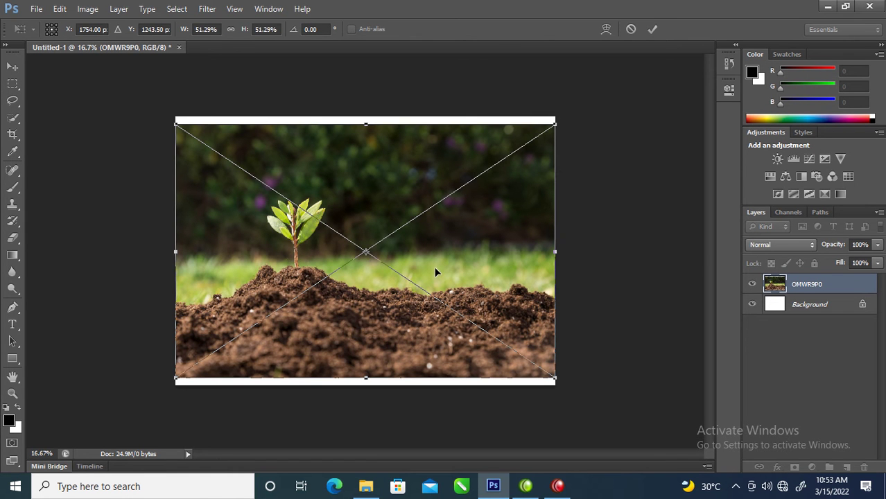
# Step: Commit both placed photos and rasterize the OC1PMP0 layer of the man
pyautogui.press('Return')
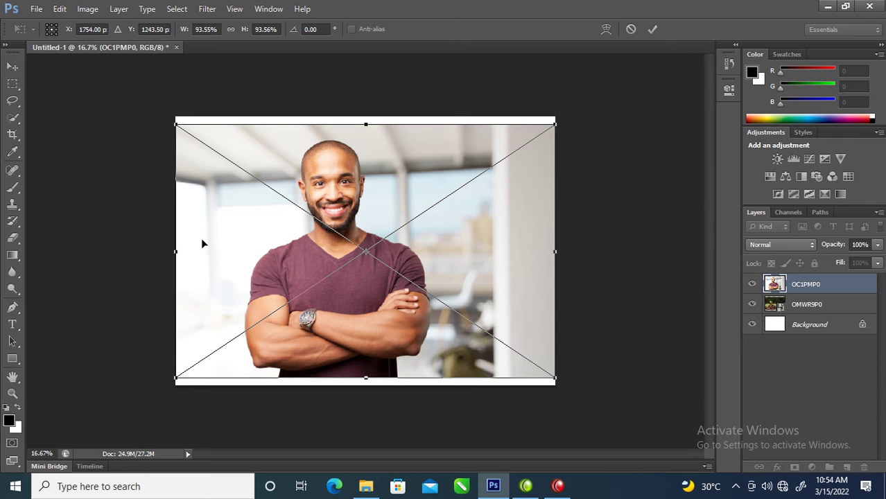
pyautogui.press('Return')
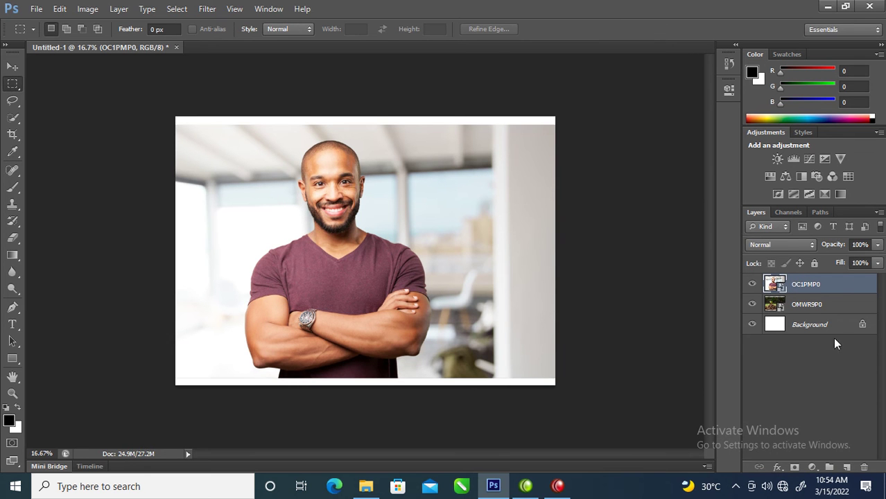
pyautogui.rightClick(839, 286)
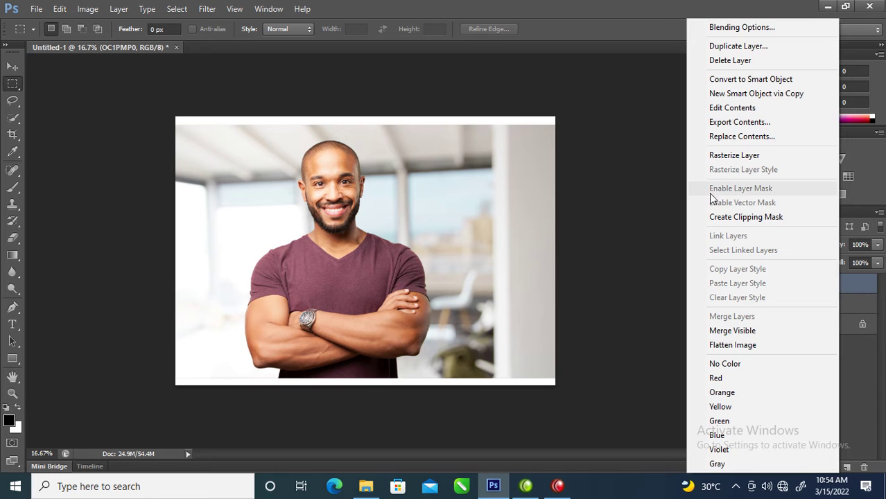
pyautogui.click(727, 155)
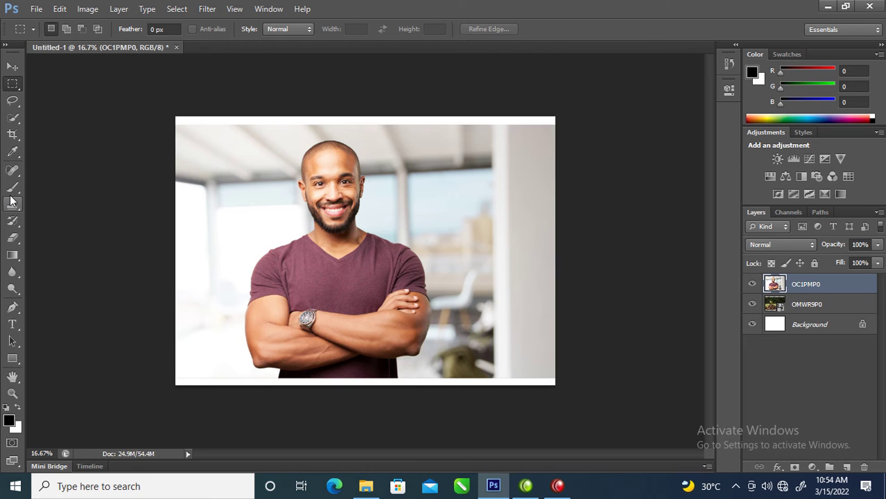
pyautogui.click(12, 309)
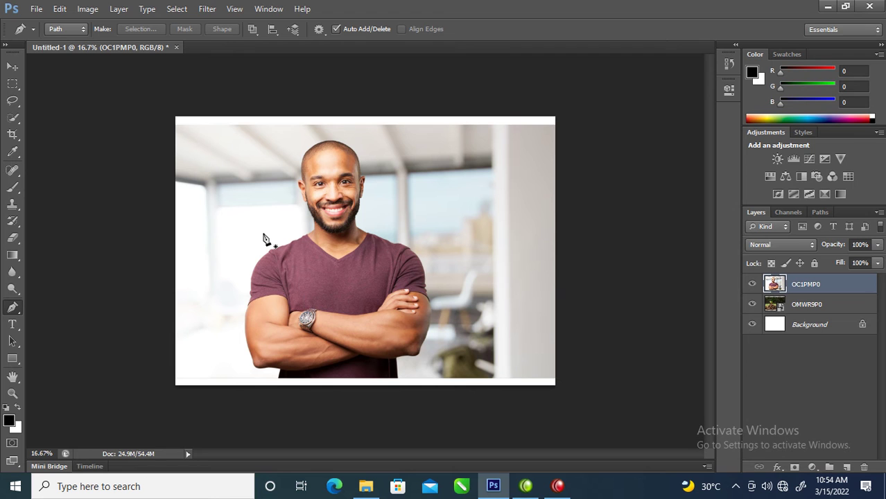
# Step: Hide the panels, go to plain full-screen view and zoom in on the man's face
pyautogui.press('Tab')
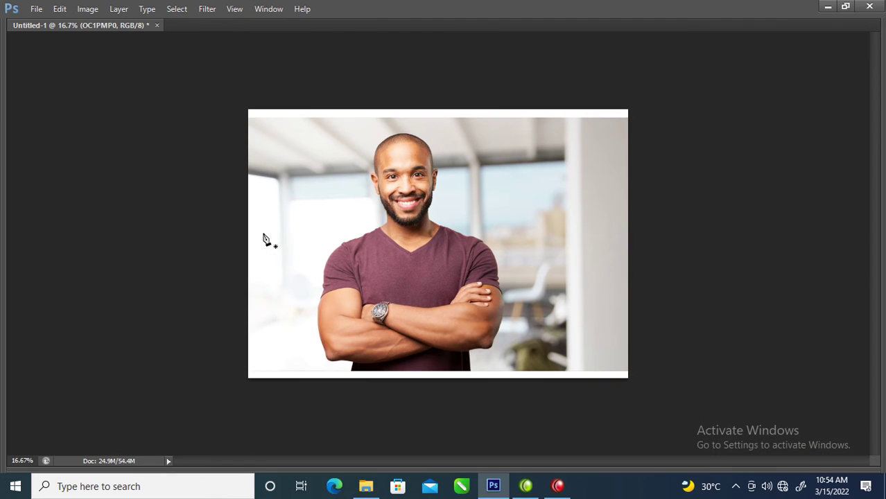
pyautogui.press('f')
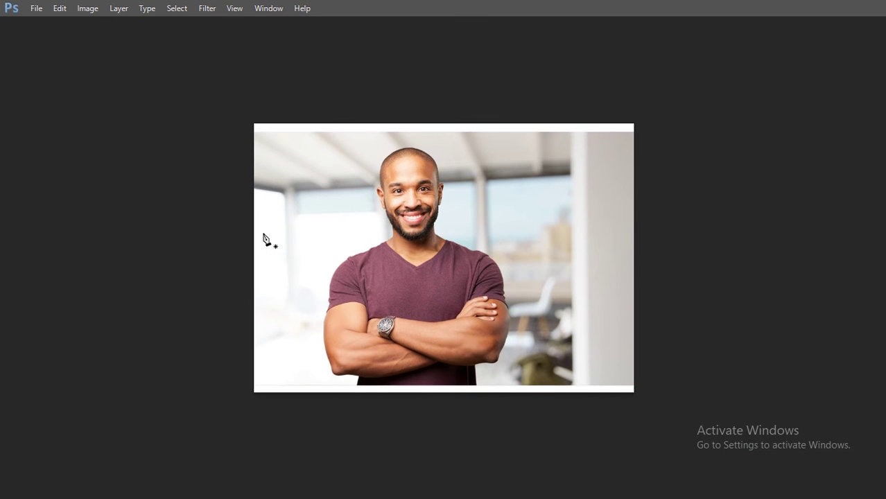
pyautogui.press('f')
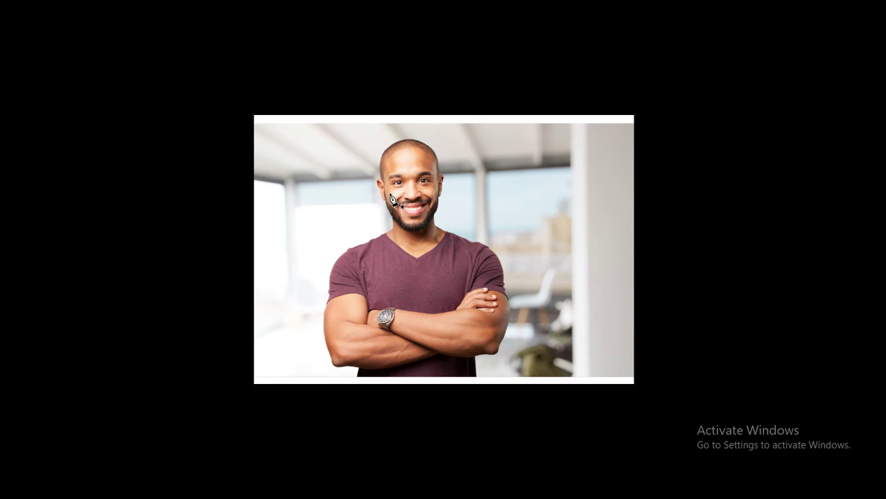
pyautogui.press('z')
pyautogui.moveTo(384, 138); pyautogui.dragTo(443, 223)
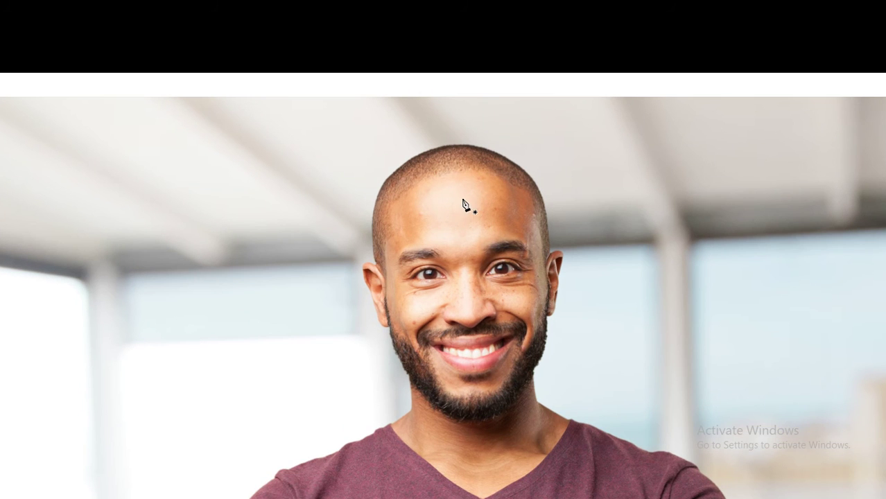
pyautogui.moveTo(475, 184); pyautogui.dragTo(417, 95)
# Step: Start a pen path at the edge of the head, tracing past the ear to the jaw
pyautogui.press('p')
pyautogui.moveTo(230, 107); pyautogui.dragTo(197, 170)
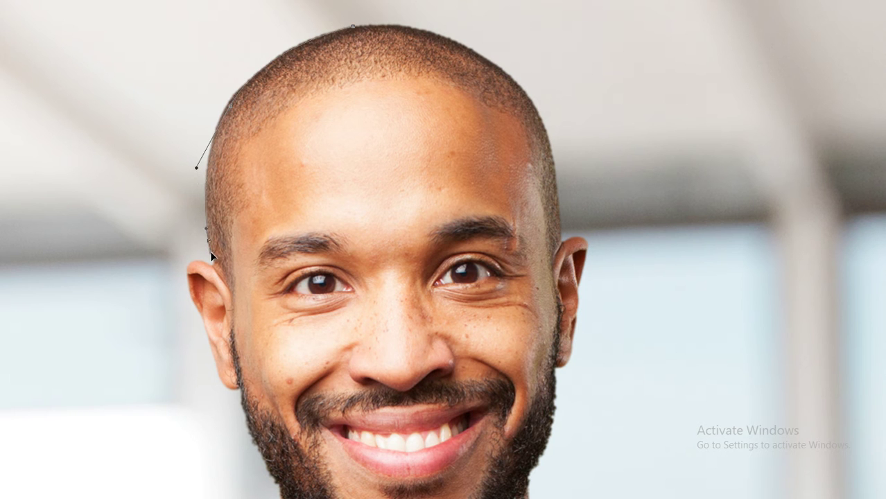
pyautogui.click(212, 270)
pyautogui.moveTo(187, 265); pyautogui.dragTo(187, 269)
pyautogui.moveTo(207, 333); pyautogui.dragTo(208, 344)
pyautogui.moveTo(243, 367); pyautogui.dragTo(199, 180)
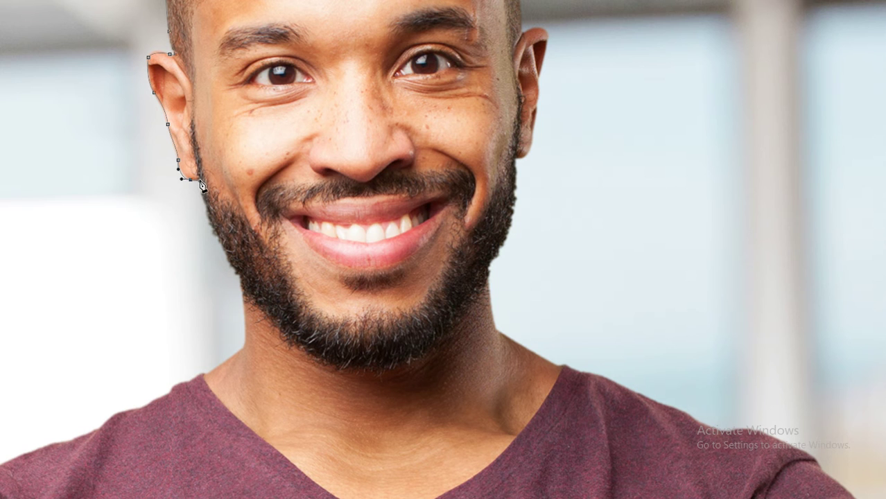
pyautogui.moveTo(217, 237); pyautogui.dragTo(228, 254)
# Step: Continue the path along the beard, down the neck and over the shoulder
pyautogui.click(239, 276)
pyautogui.moveTo(245, 340); pyautogui.dragTo(314, 210)
pyautogui.click(288, 225)
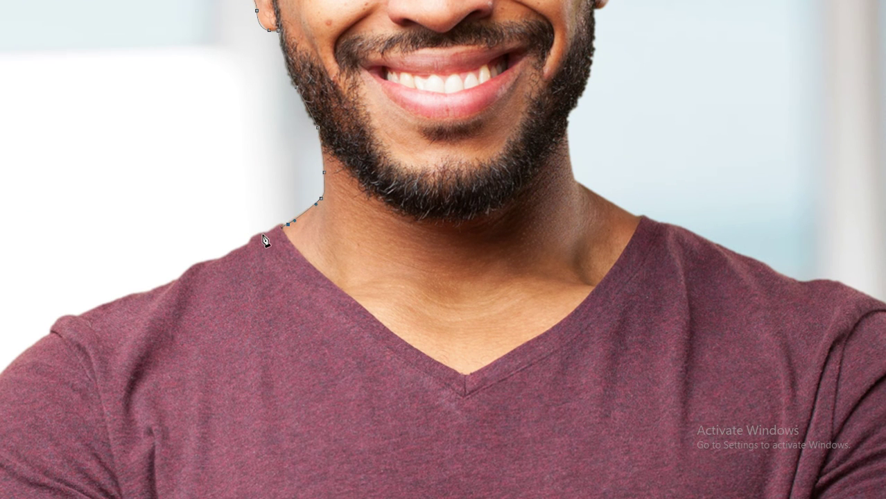
pyautogui.moveTo(248, 246); pyautogui.dragTo(225, 259)
pyautogui.moveTo(173, 284); pyautogui.dragTo(205, 101)
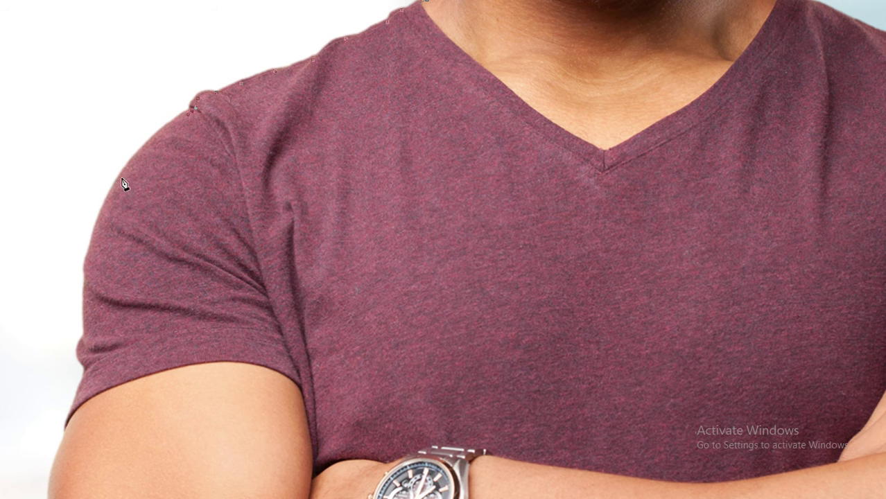
pyautogui.moveTo(107, 199); pyautogui.dragTo(98, 218)
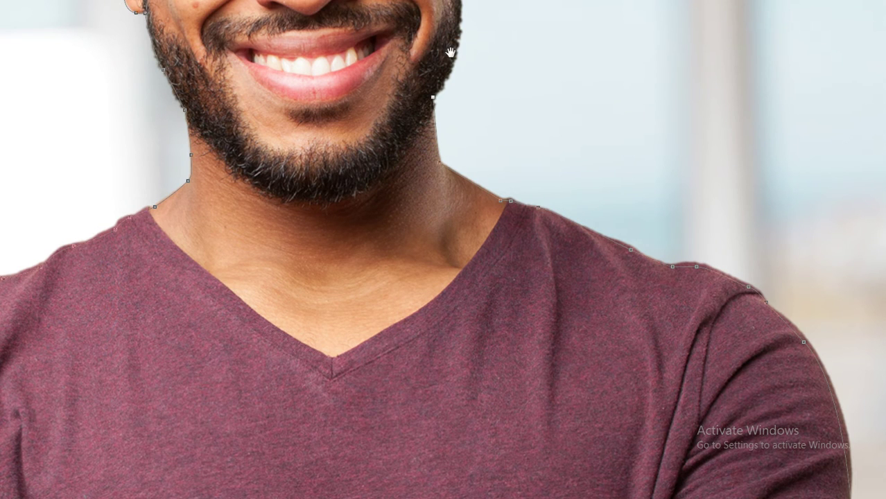
# Step: Trace around the ear and over the crown to finish the outline, then load it as a selection
pyautogui.moveTo(460, 54); pyautogui.dragTo(457, 256)
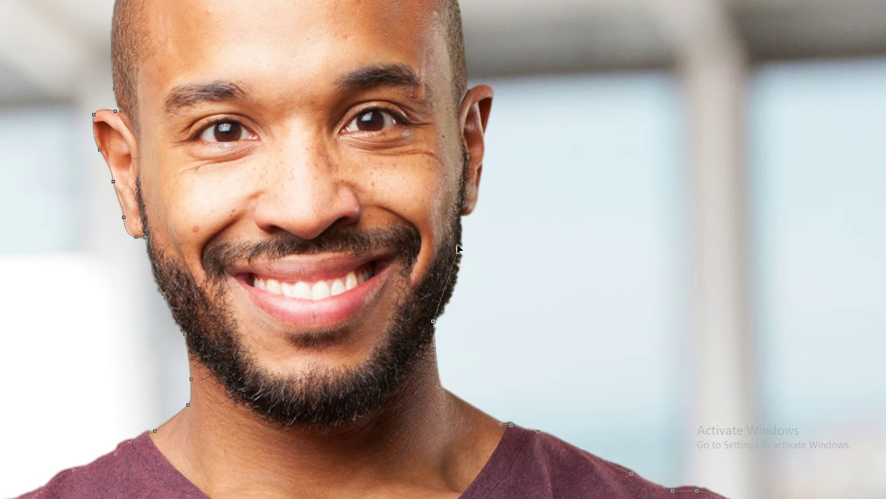
pyautogui.moveTo(460, 214); pyautogui.dragTo(464, 180)
pyautogui.click(482, 167)
pyautogui.click(483, 131)
pyautogui.keyDown('alt'); pyautogui.click(473, 89); pyautogui.keyUp('alt')
pyautogui.scroll(5, 483, 227)
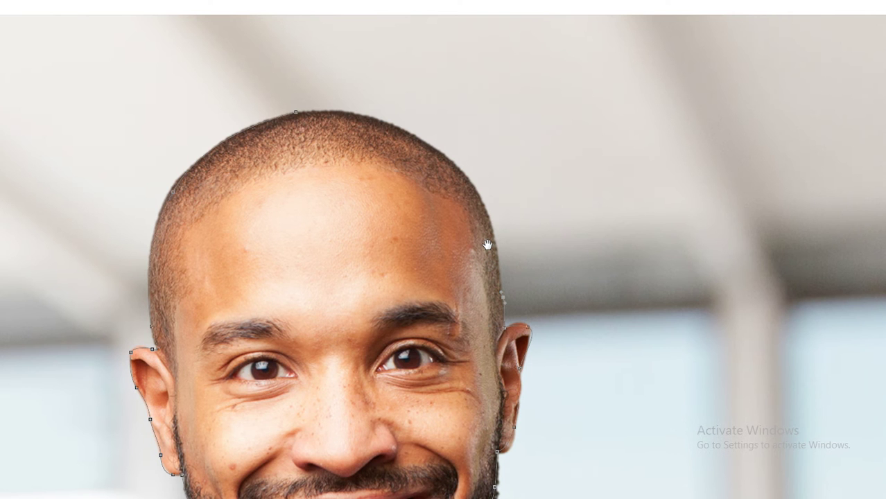
pyautogui.moveTo(470, 184); pyautogui.dragTo(440, 152)
pyautogui.moveTo(296, 112); pyautogui.dragTo(222, 128)
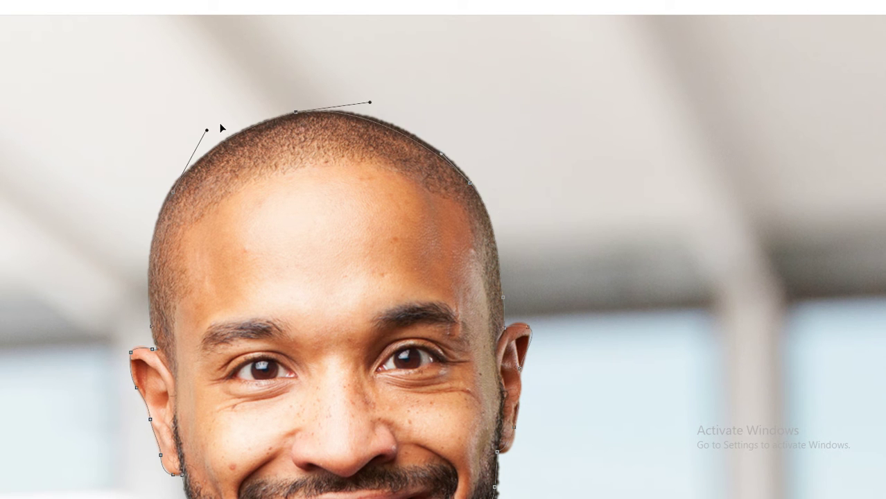
pyautogui.press('Return')
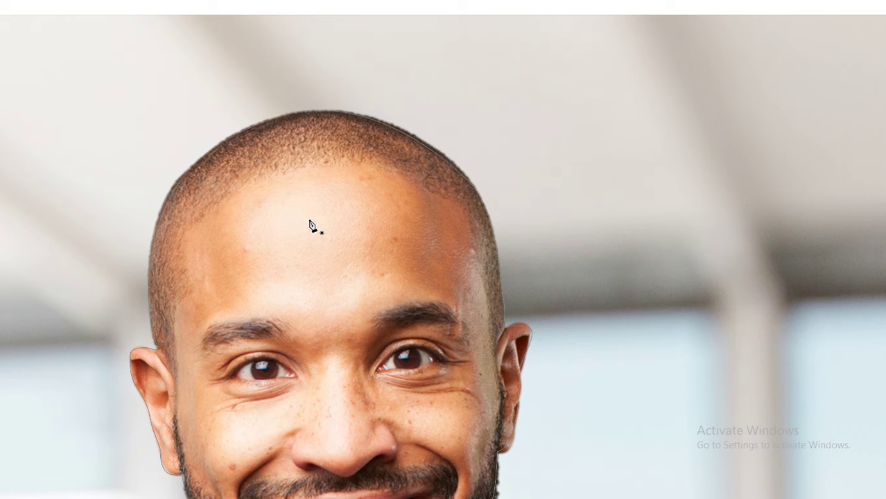
pyautogui.hotkey('ctrl', 'Return')
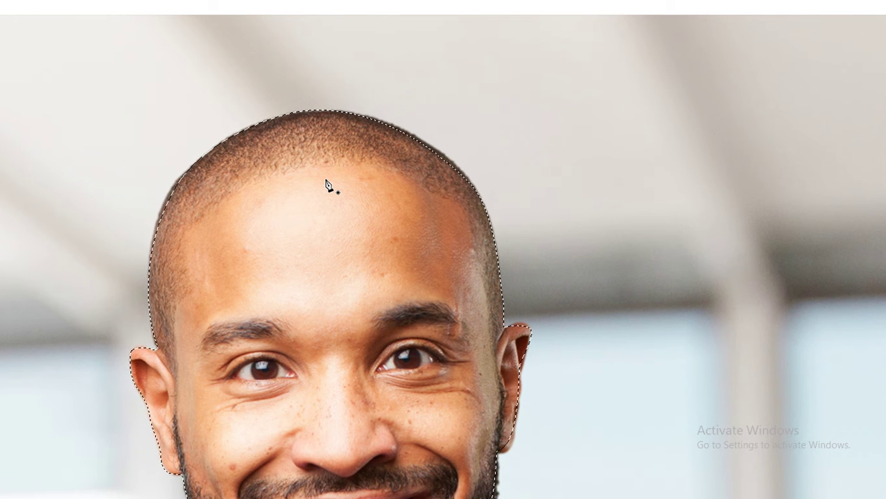
# Step: Put the cut-out man on his own layer and delete the original OC1PMP0 portrait layer
pyautogui.hotkey('ctrl', 'd')
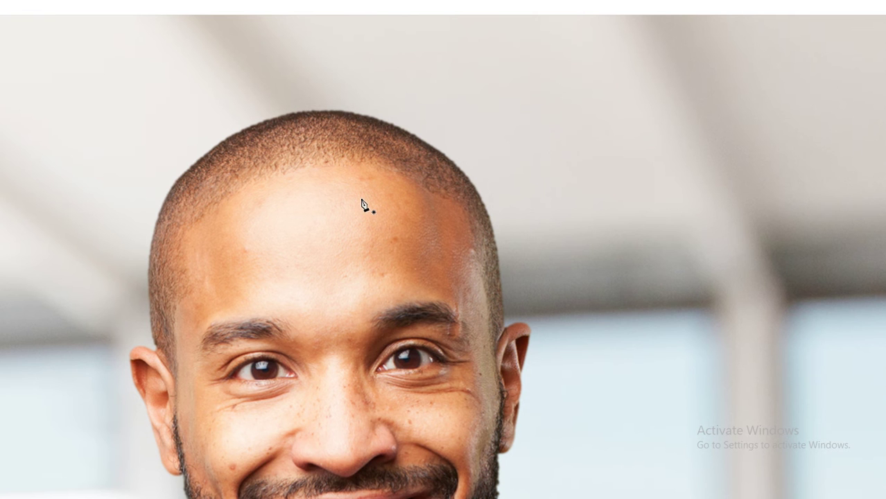
pyautogui.press('f')
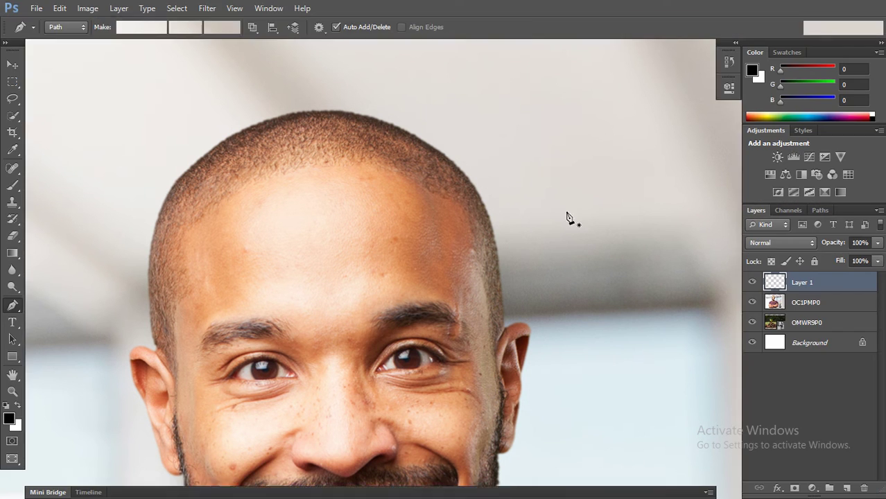
pyautogui.click(802, 304)
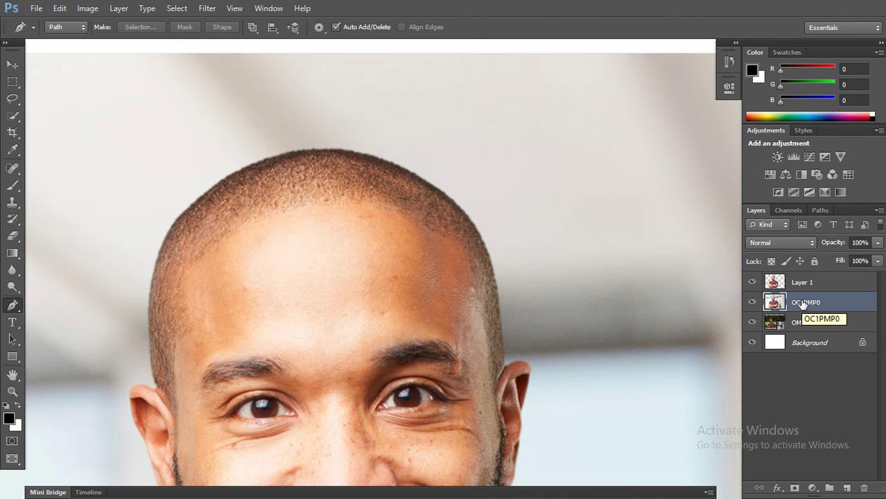
pyautogui.press('Delete')
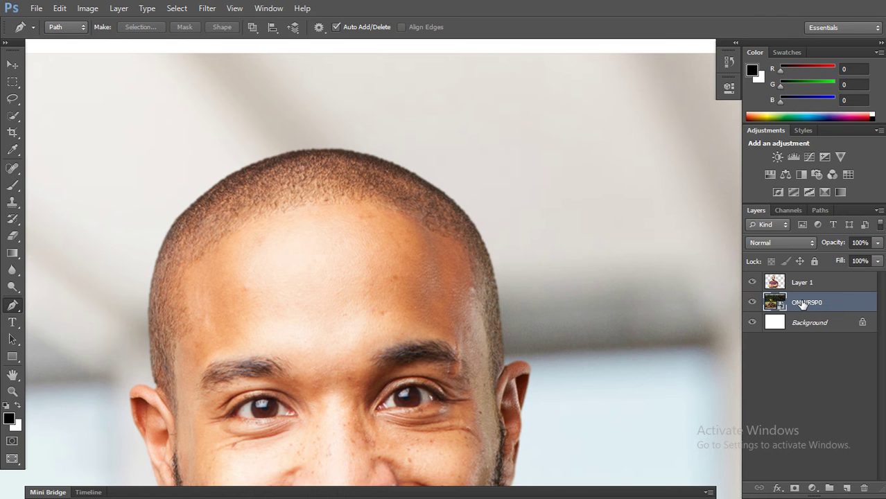
pyautogui.rightClick(352, 148)
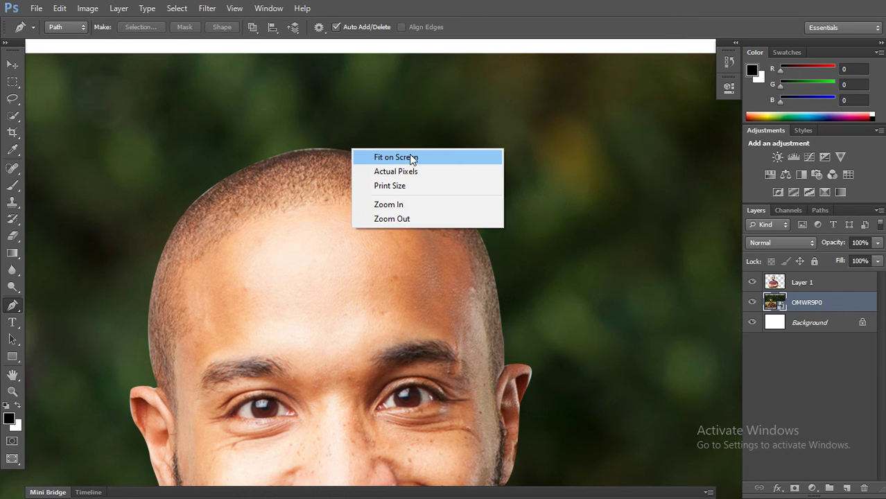
pyautogui.click(409, 155)
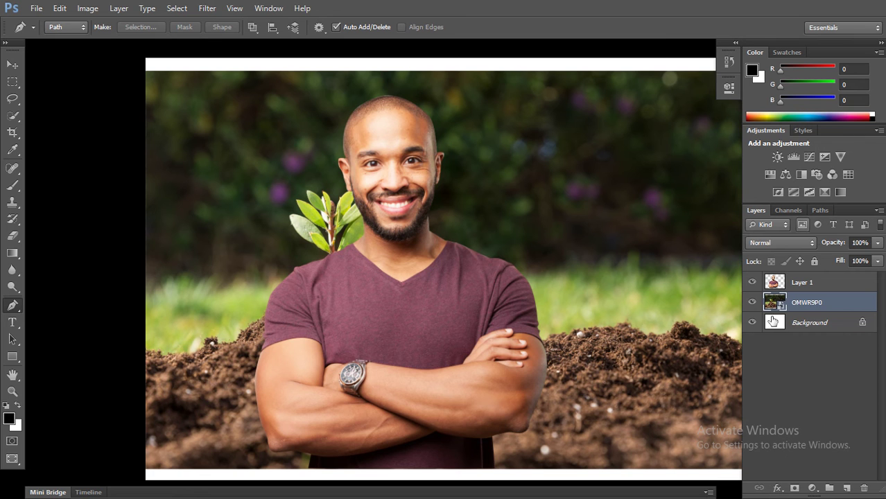
# Step: Move the cut-out man on Layer 1 toward the left of the poster
pyautogui.click(819, 281)
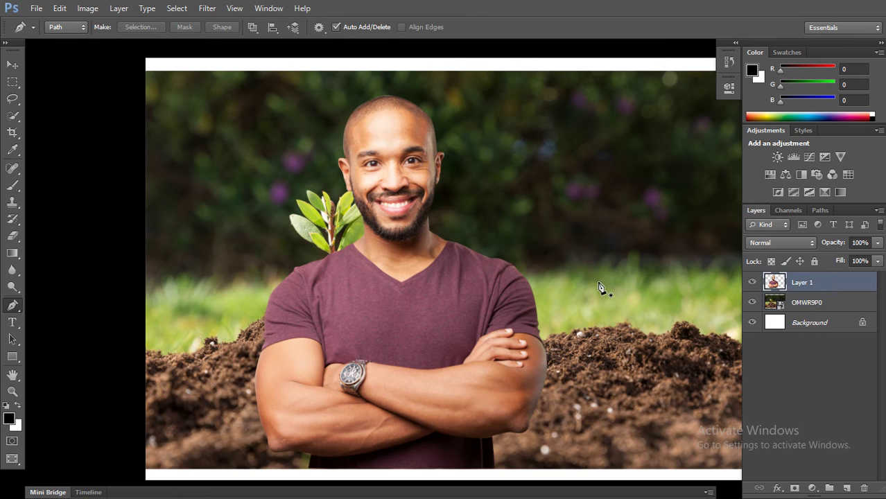
pyautogui.click(13, 64)
pyautogui.moveTo(404, 282); pyautogui.dragTo(300, 276)
pyautogui.rightClick(468, 136)
pyautogui.click(535, 146)
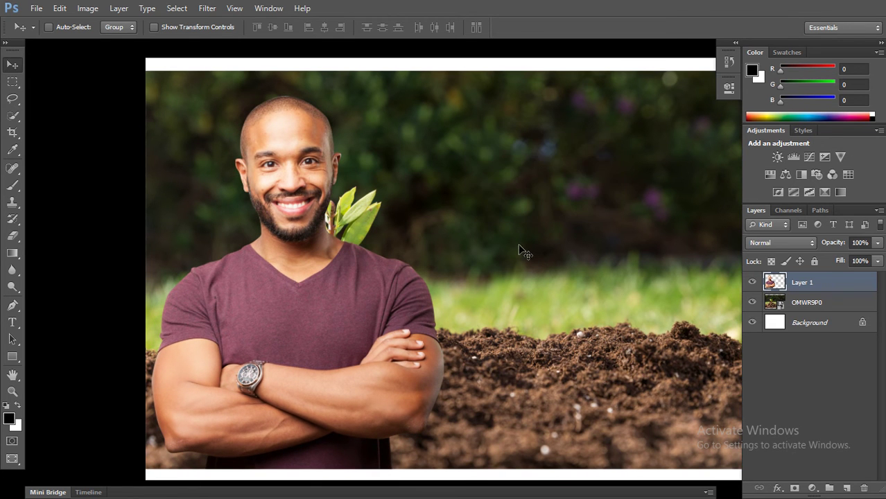
pyautogui.press('f')
pyautogui.press('f')
pyautogui.press('f')
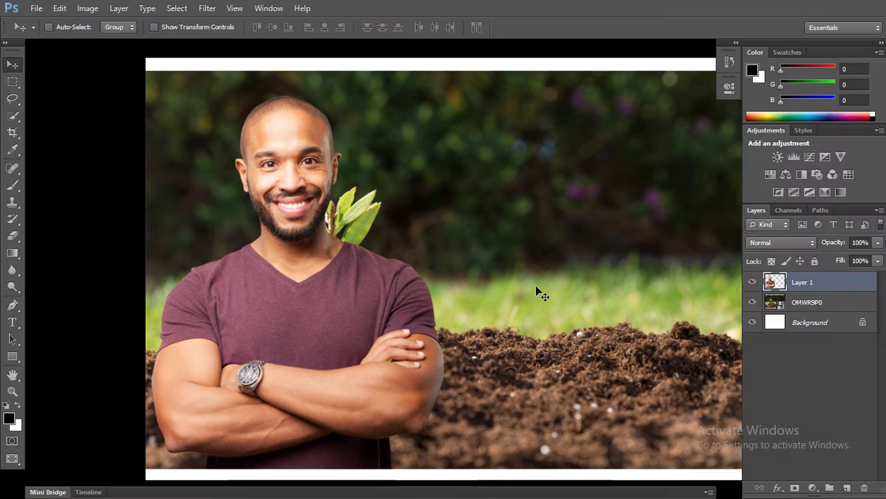
pyautogui.press('f')
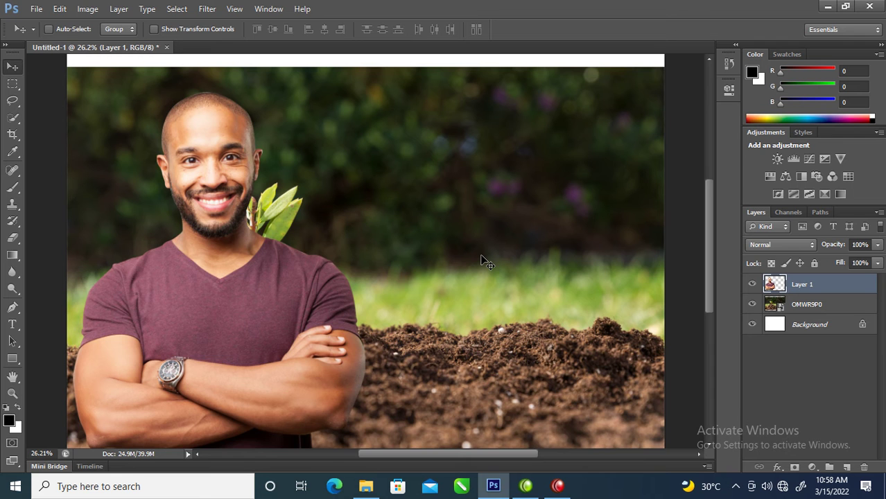
pyautogui.hotkey('ctrl', '-')
pyautogui.hotkey('ctrl', '-')
pyautogui.hotkey('ctrl', '-')
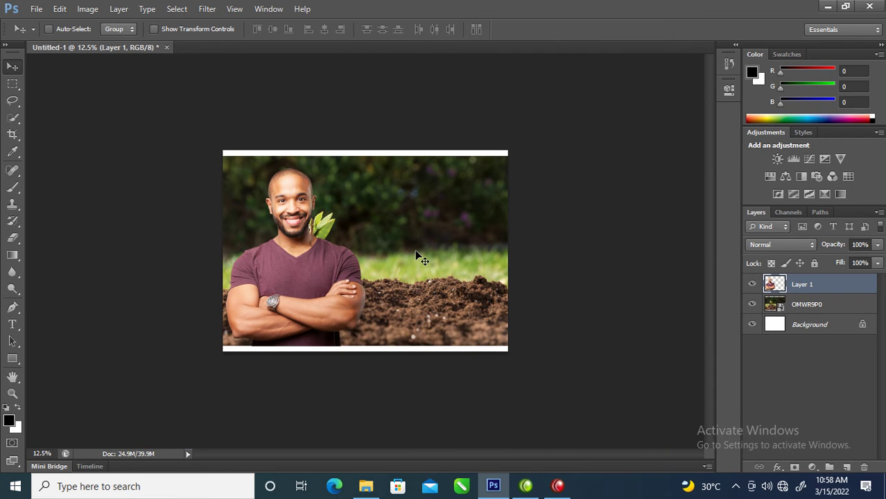
pyautogui.hotkey('ctrl', '+')
pyautogui.hotkey('ctrl', '+')
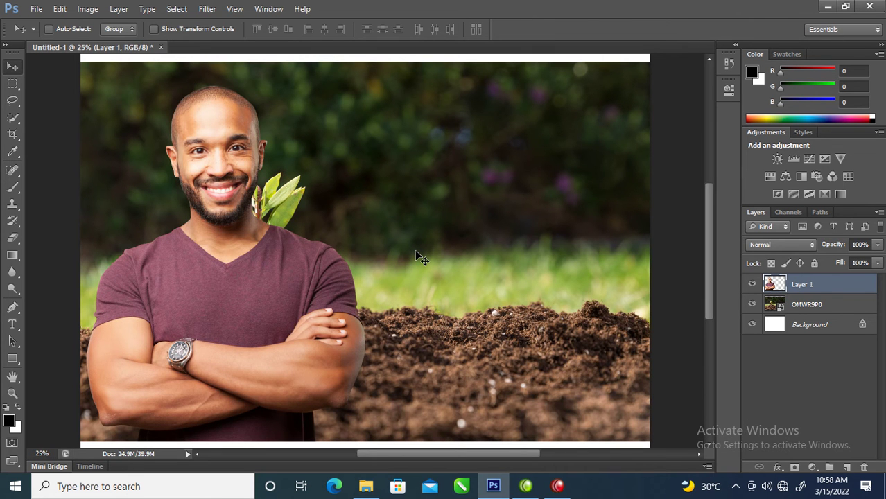
pyautogui.hotkey('ctrl', '-')
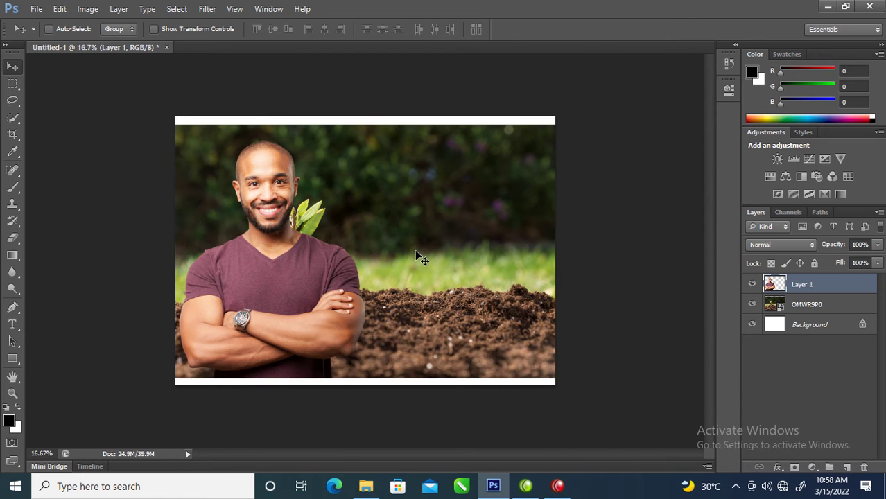
# Step: Rasterize OMWR9P0, scale it to about 111.6% and shift it down to cover the canvas
pyautogui.rightClick(808, 303)
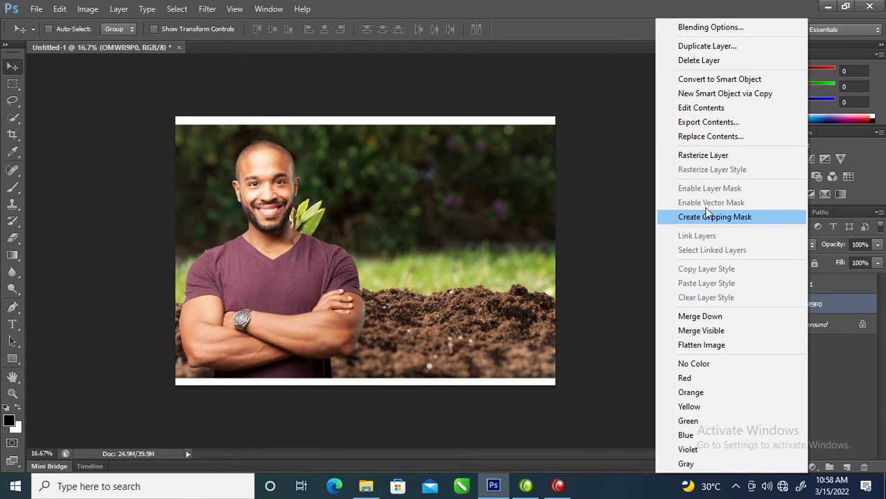
pyautogui.click(702, 155)
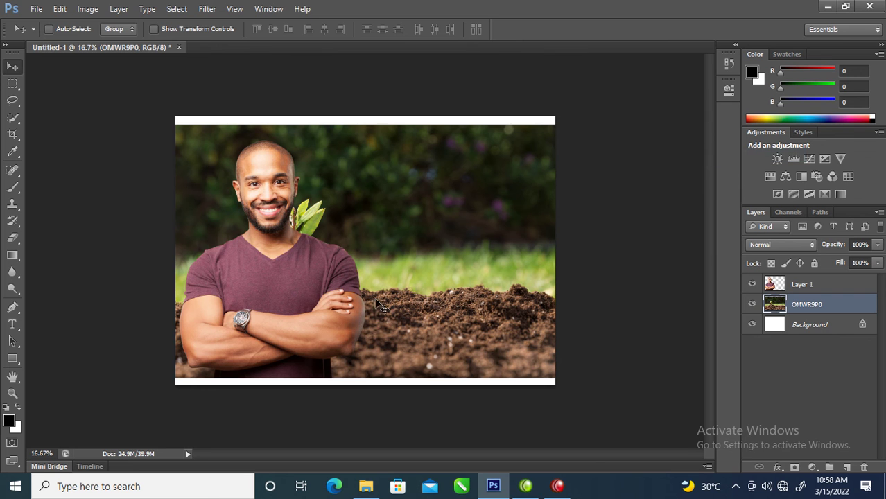
pyautogui.hotkey('ctrl', 't')
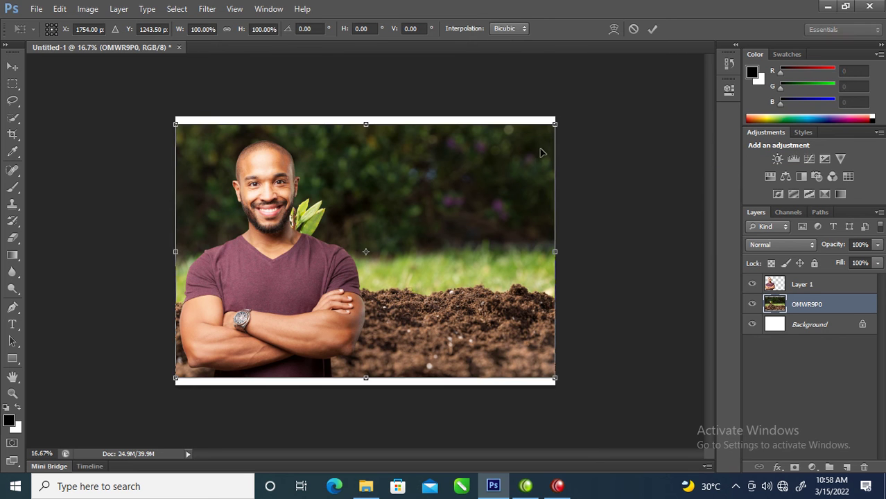
pyautogui.moveTo(555, 122); pyautogui.dragTo(577, 110)
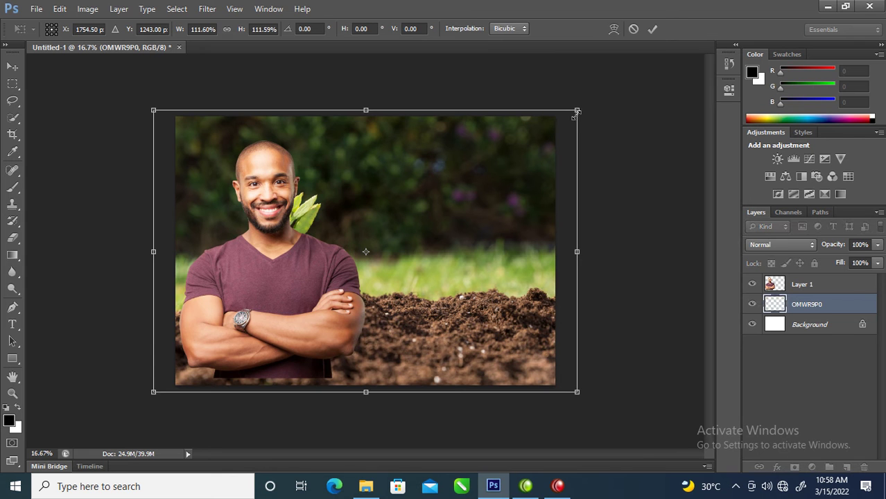
pyautogui.press('Return')
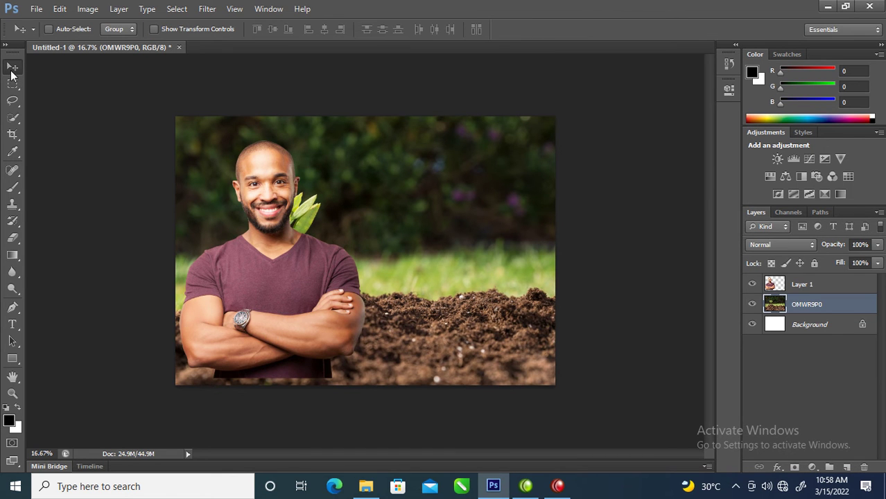
pyautogui.moveTo(310, 288)
pyautogui.mouseDown()
pyautogui.moveTo(311, 312)
pyautogui.moveTo(311, 295)
pyautogui.moveTo(321, 309)
pyautogui.moveTo(320, 290)
pyautogui.mouseUp()
# Step: Lower the man slightly and make the OMWR9P0 background layer active
pyautogui.click(49, 30)
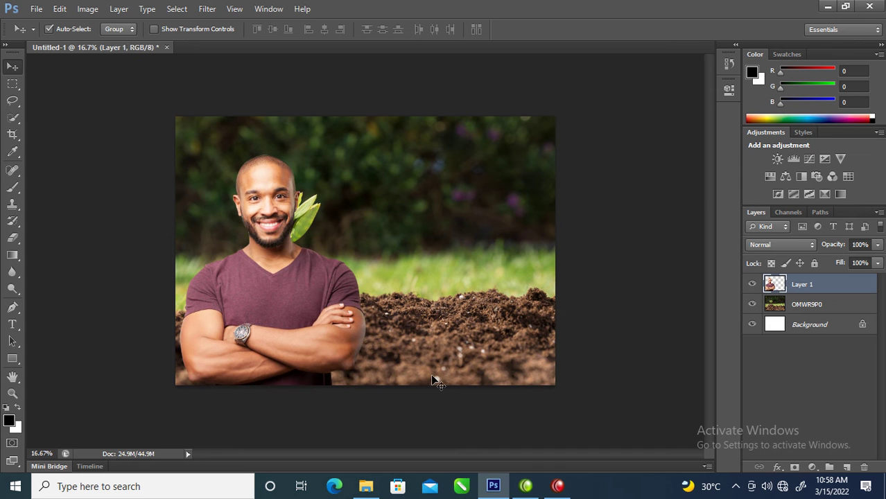
pyautogui.click(825, 303)
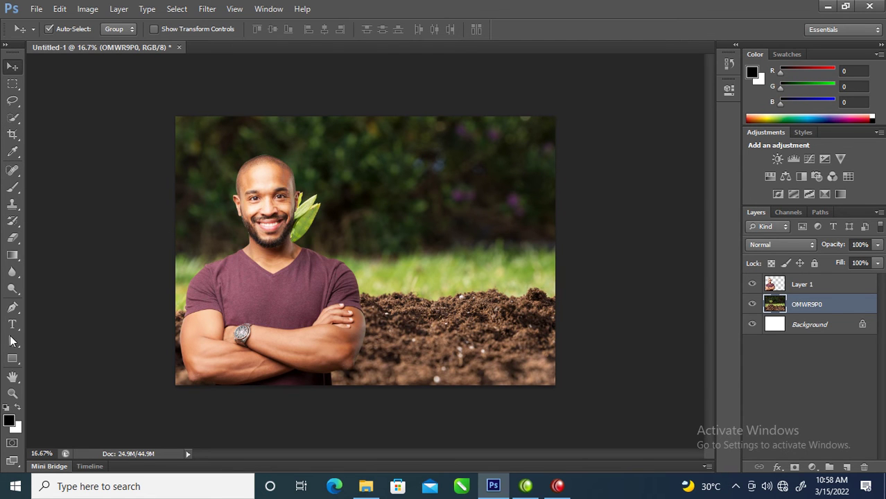
pyautogui.click(13, 325)
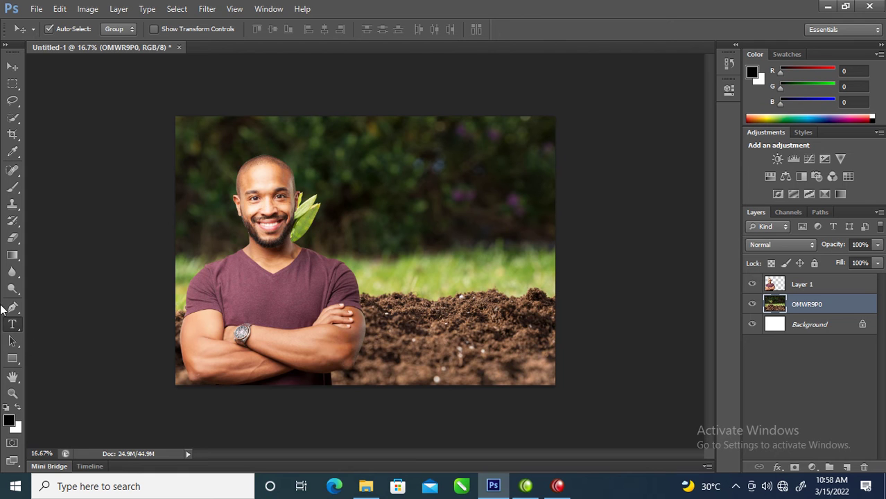
# Step: Add a white 'The Future' text line above the seedling
pyautogui.press('t')
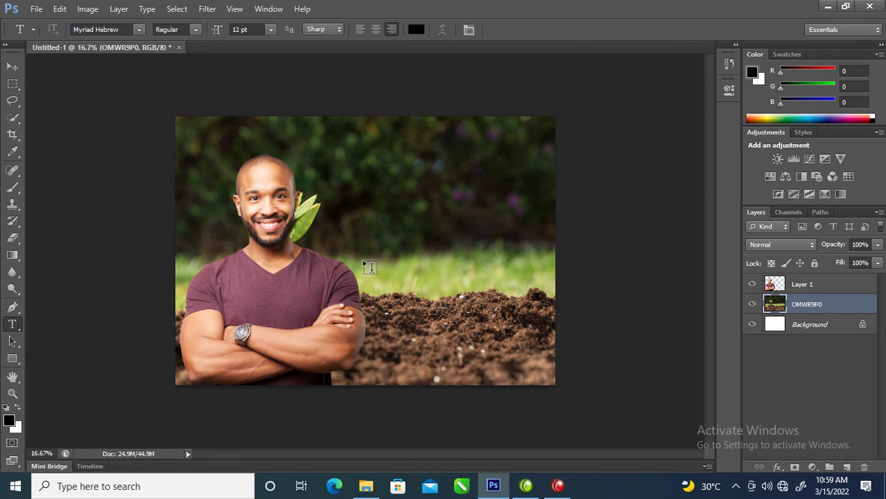
pyautogui.click(339, 191)
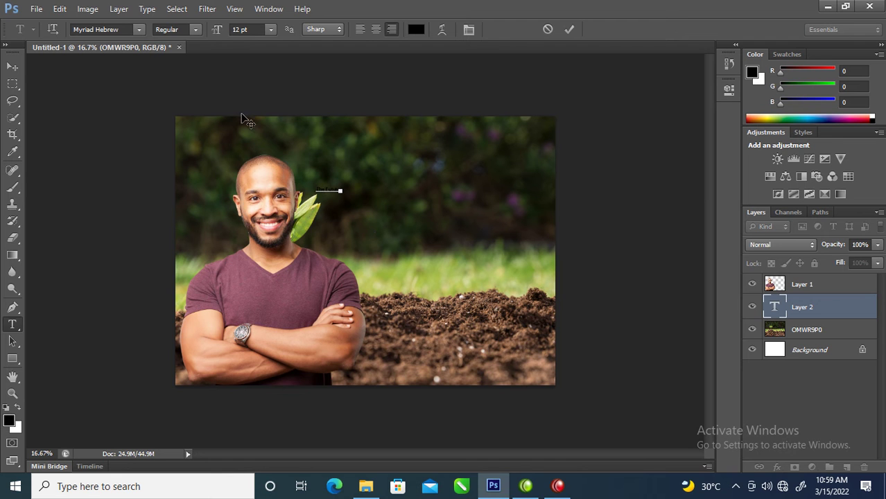
pyautogui.hotkey('ctrl', 'a')
pyautogui.click(416, 29)
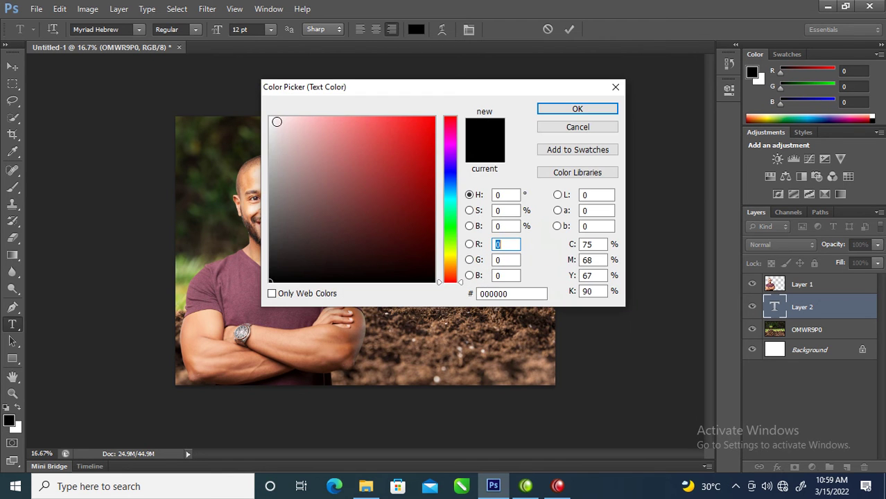
pyautogui.click(271, 118)
pyautogui.click(577, 109)
pyautogui.click(12, 67)
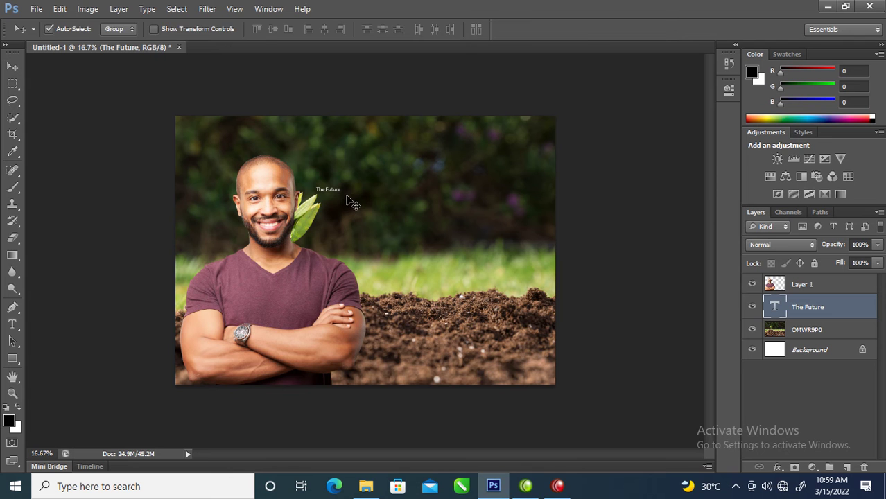
# Step: Scale the 'The Future' title up and Alt-drag a stacked duplicate of it
pyautogui.hotkey('ctrl', 't')
pyautogui.moveTo(369, 219); pyautogui.dragTo(454, 269)
pyautogui.press('Return')
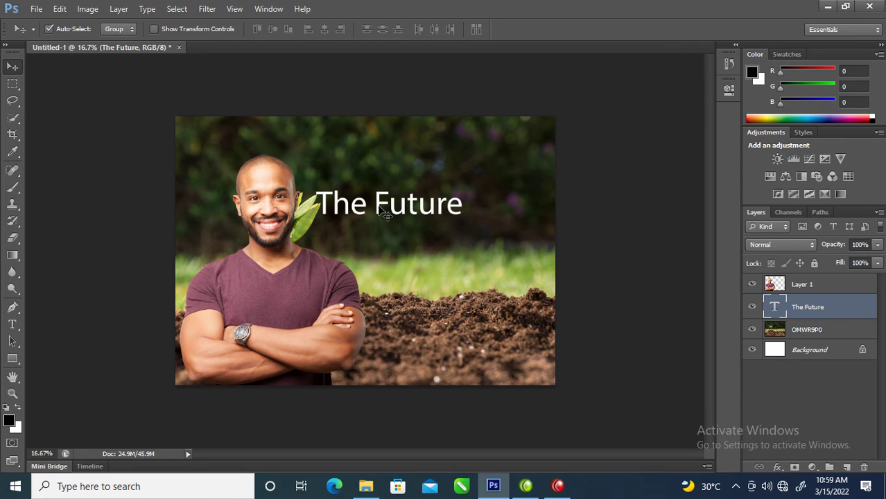
pyautogui.moveTo(380, 208)
pyautogui.mouseDown()
pyautogui.moveTo(380, 177)
pyautogui.moveTo(382, 218)
pyautogui.moveTo(382, 209)
pyautogui.mouseUp()
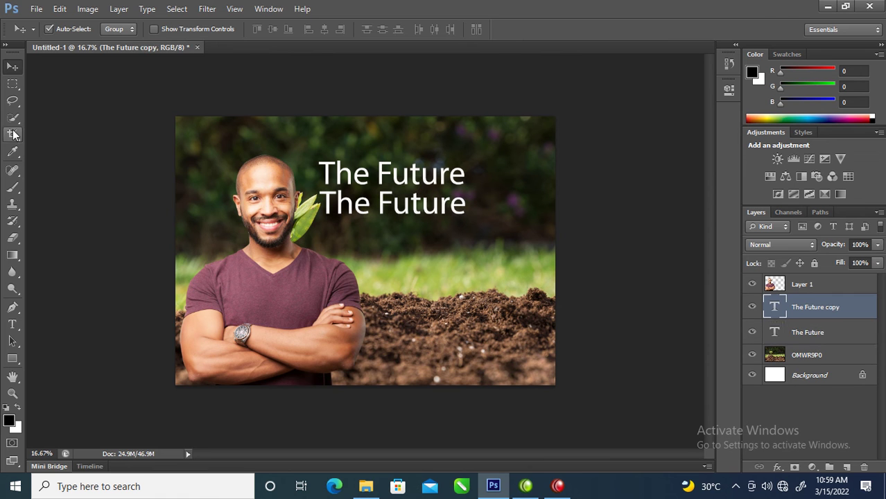
# Step: Replace the copied title line's text with 'Agriculture' and select that word
pyautogui.click(13, 324)
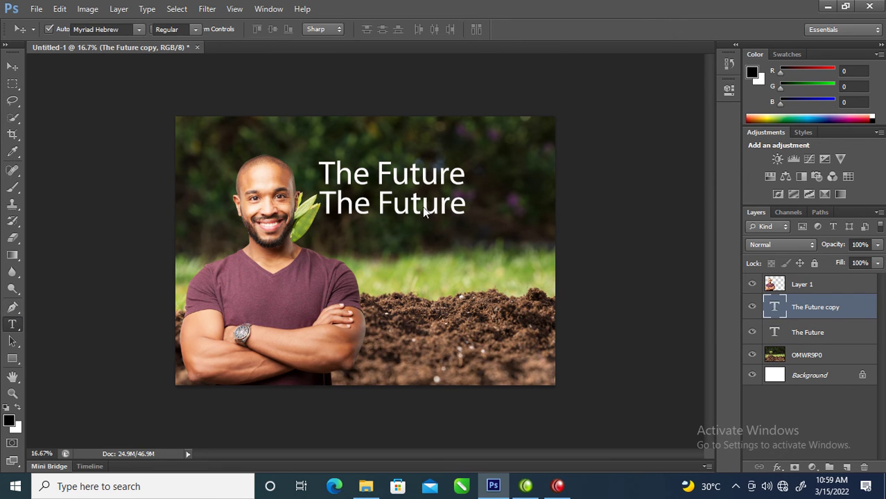
pyautogui.tripleClick(424, 202)
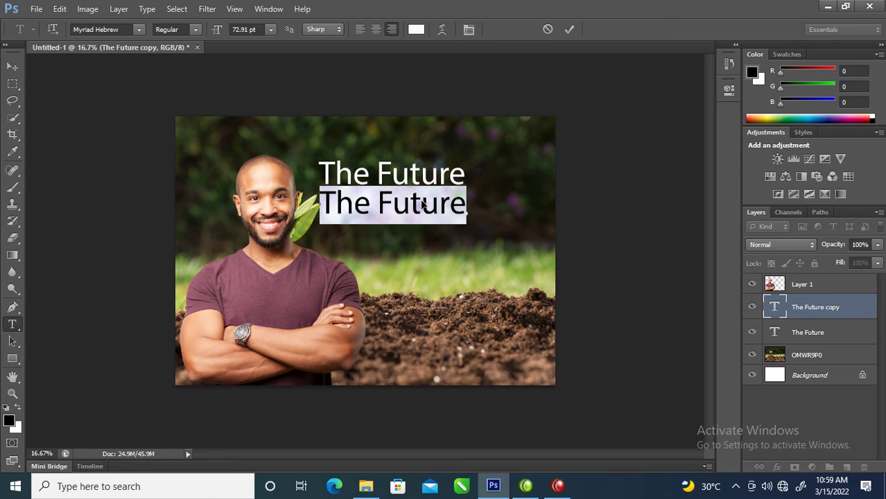
pyautogui.write('Agric')
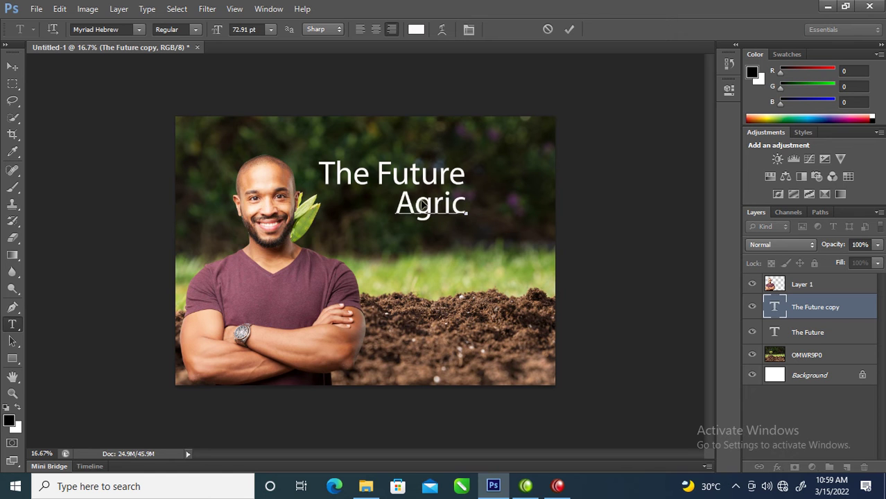
pyautogui.write('ulture')
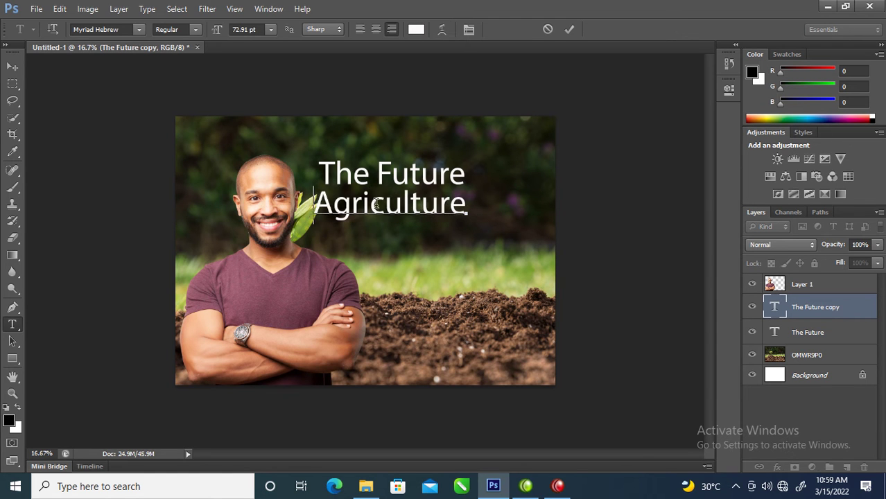
pyautogui.doubleClick(385, 195)
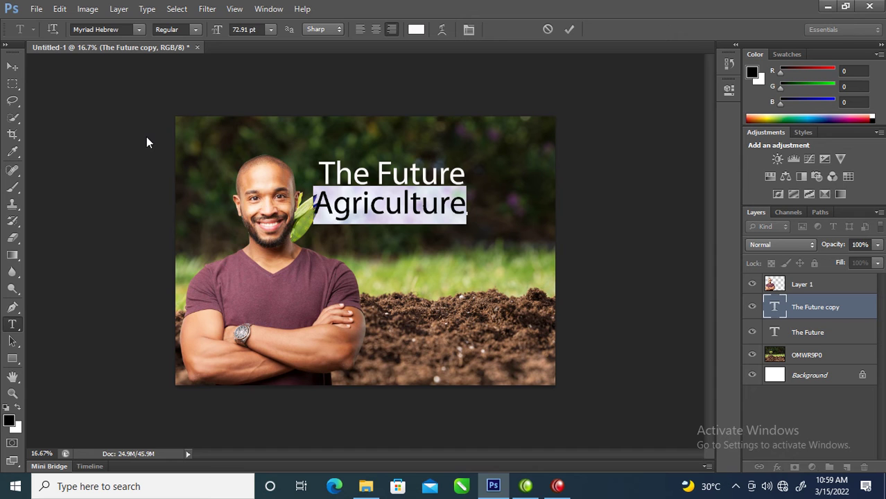
pyautogui.click(141, 31)
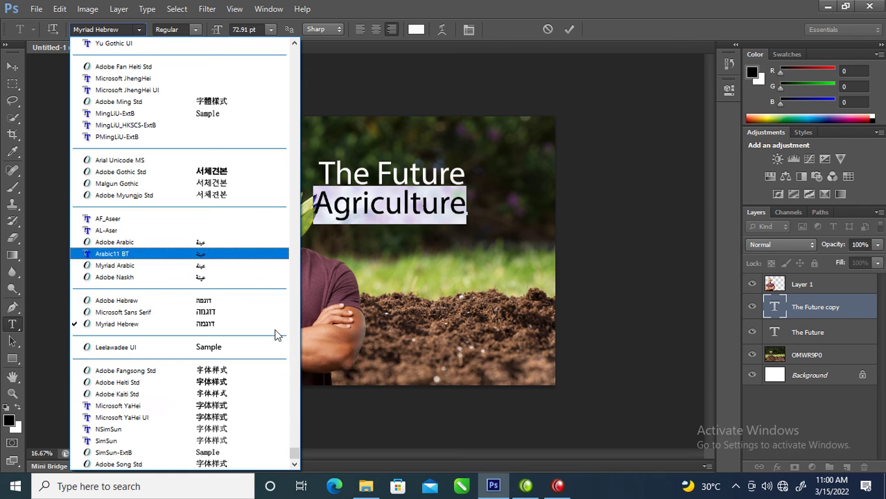
# Step: Change the 'Agriculture' text to the Futura_Book-Bold font and commit the edit
pyautogui.moveTo(298, 449); pyautogui.dragTo(294, 61)
pyautogui.moveTo(295, 155); pyautogui.dragTo(288, 413)
pyautogui.moveTo(291, 363); pyautogui.dragTo(300, 378)
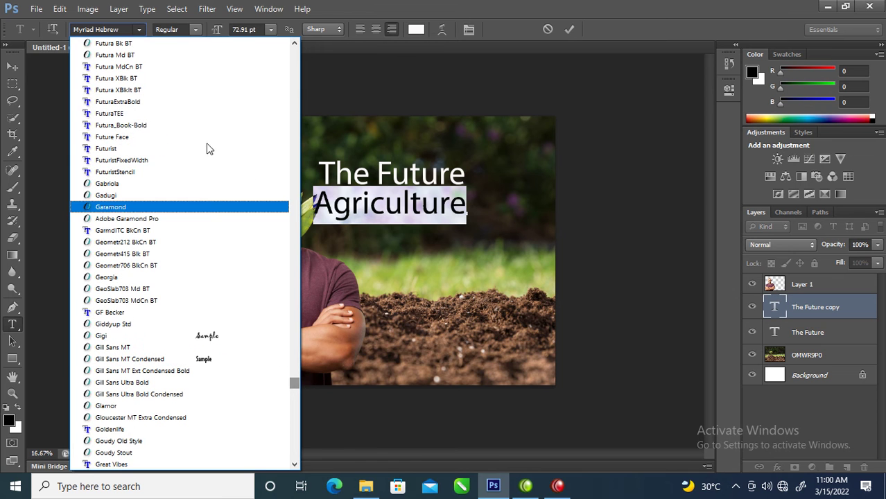
pyautogui.click(121, 126)
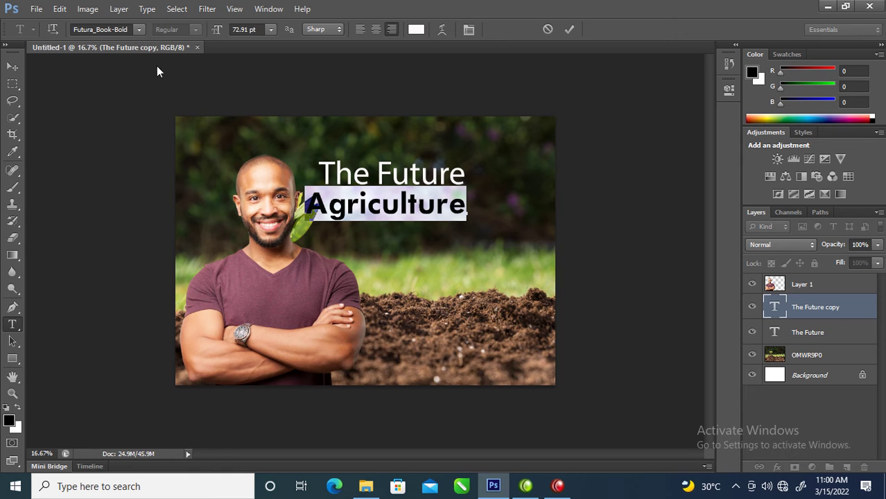
pyautogui.click(12, 66)
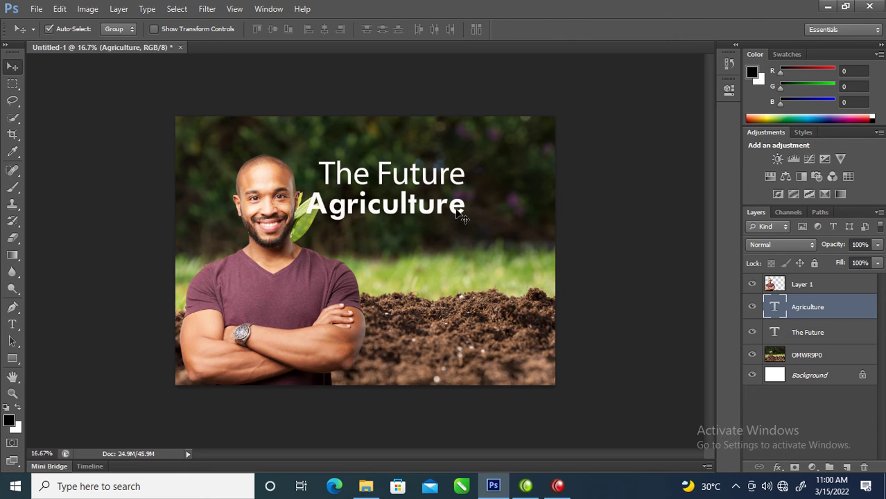
# Step: Scale 'Agriculture' to about 106% and place it just below and right of 'The Future'
pyautogui.moveTo(460, 217); pyautogui.dragTo(470, 241)
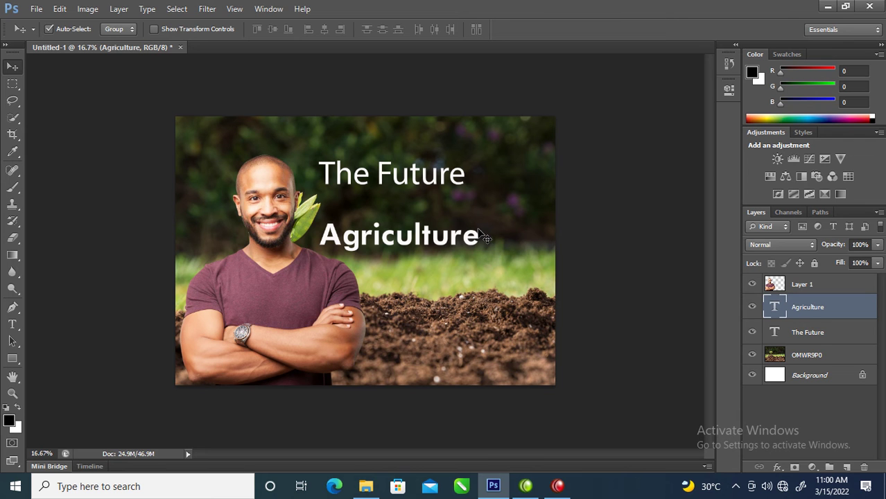
pyautogui.hotkey('ctrl', 't')
pyautogui.moveTo(480, 216); pyautogui.dragTo(521, 190)
pyautogui.moveTo(459, 249); pyautogui.dragTo(490, 238)
pyautogui.moveTo(561, 199); pyautogui.dragTo(475, 192)
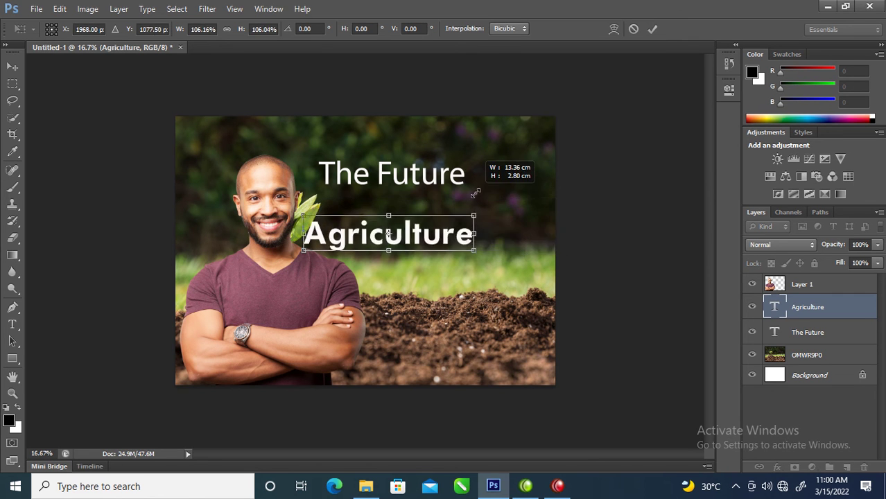
pyautogui.moveTo(450, 239); pyautogui.dragTo(487, 228)
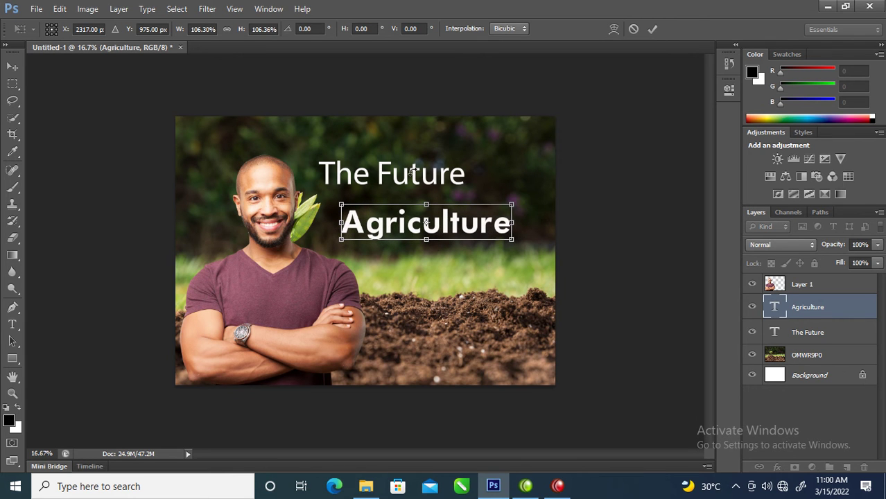
pyautogui.press('Return')
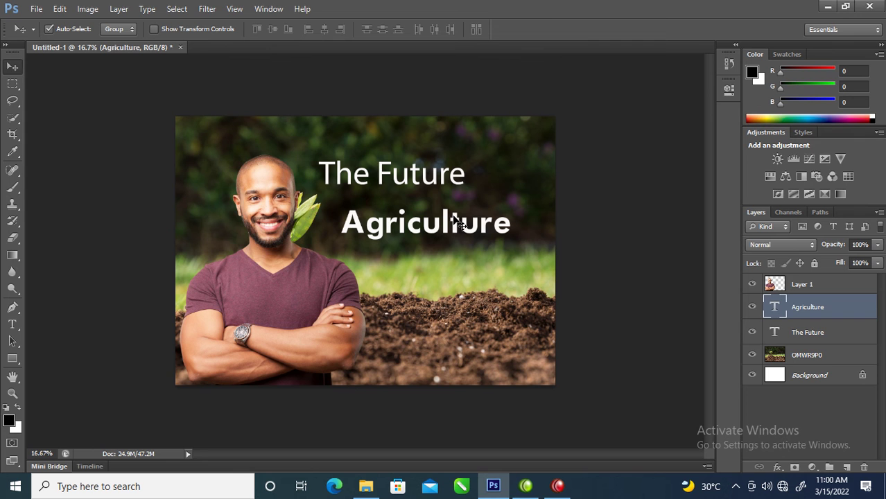
pyautogui.click(447, 181)
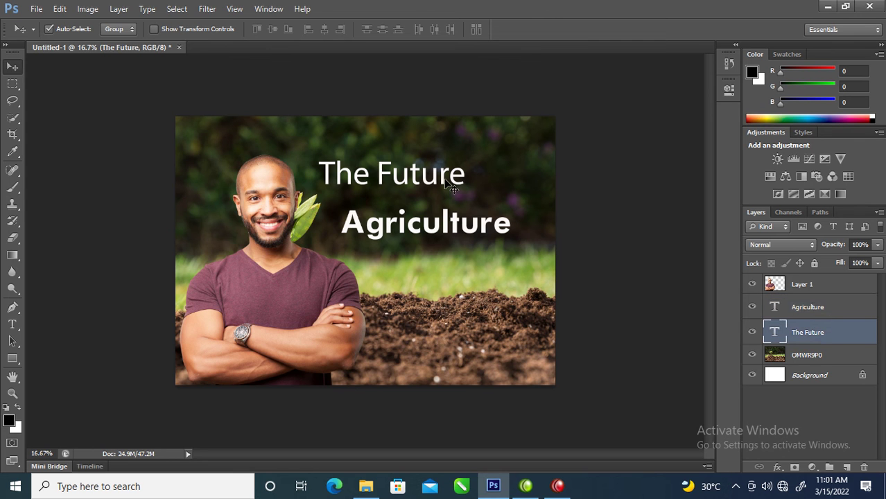
pyautogui.click(810, 309)
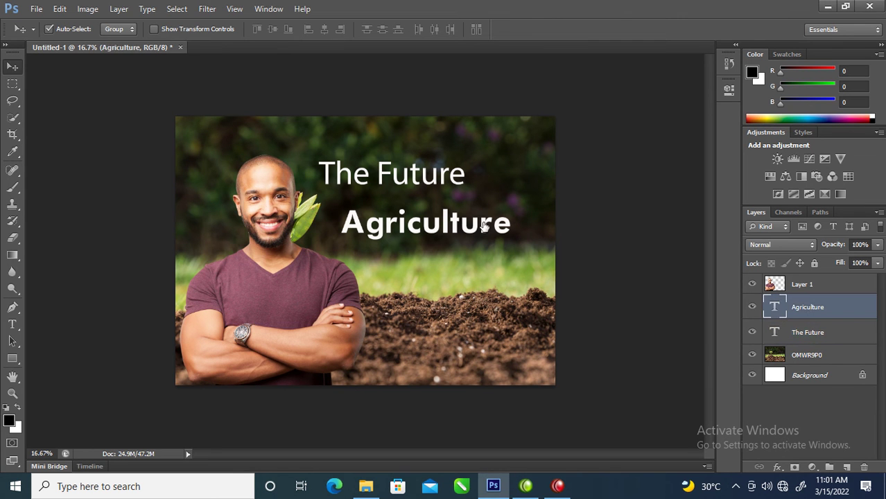
pyautogui.click(430, 179)
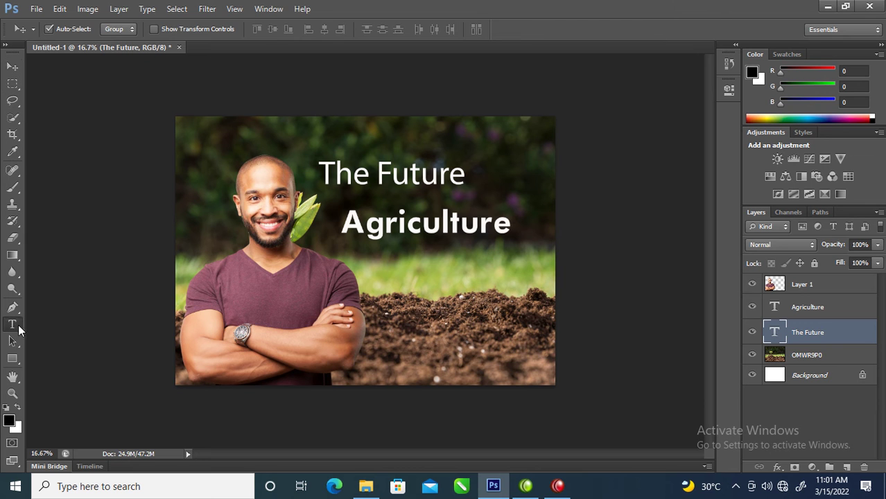
# Step: Set 'The Future' in FuturaTEE and break 'Future' onto a second line
pyautogui.click(13, 325)
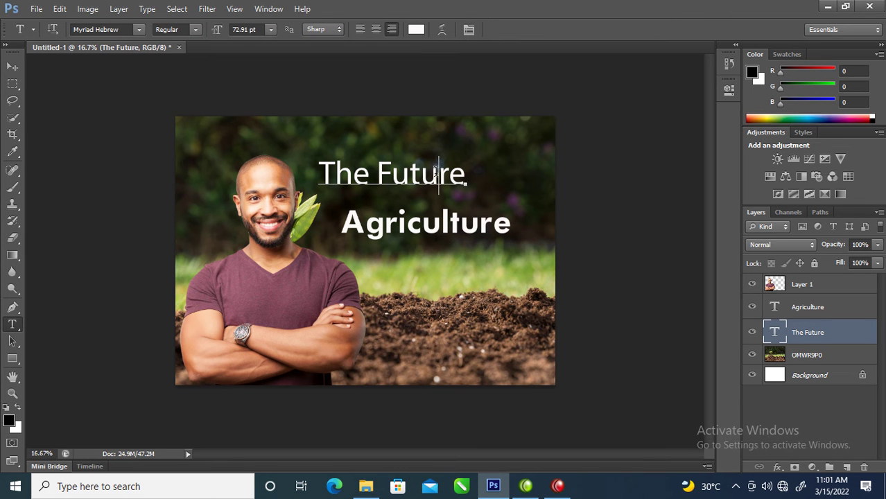
pyautogui.click(436, 174)
pyautogui.hotkey('ctrl', 'a')
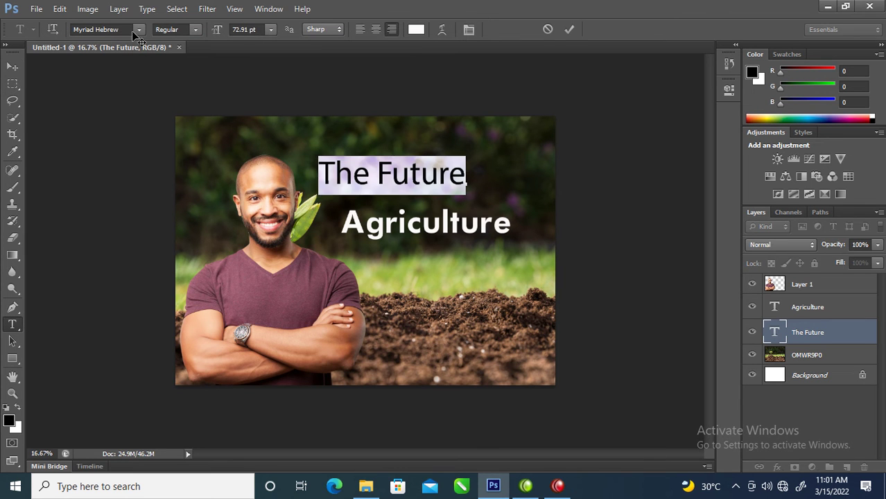
pyautogui.click(138, 30)
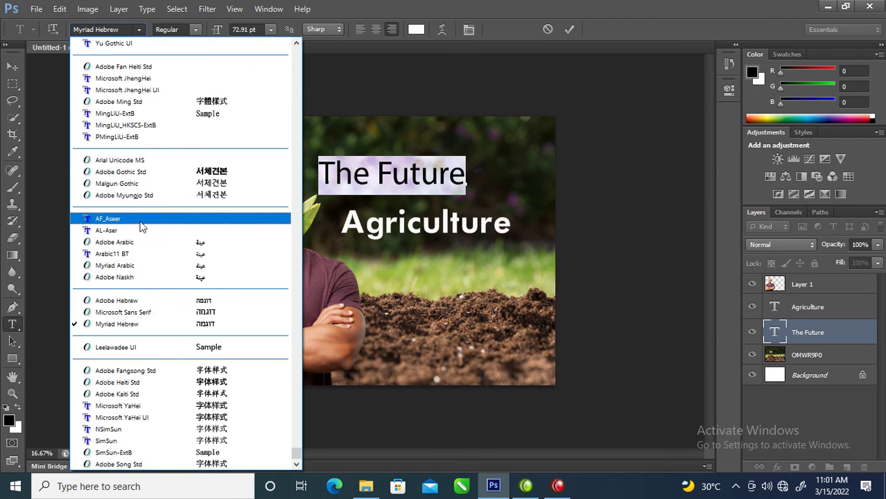
pyautogui.click(298, 447)
pyautogui.moveTo(296, 451); pyautogui.dragTo(293, 374)
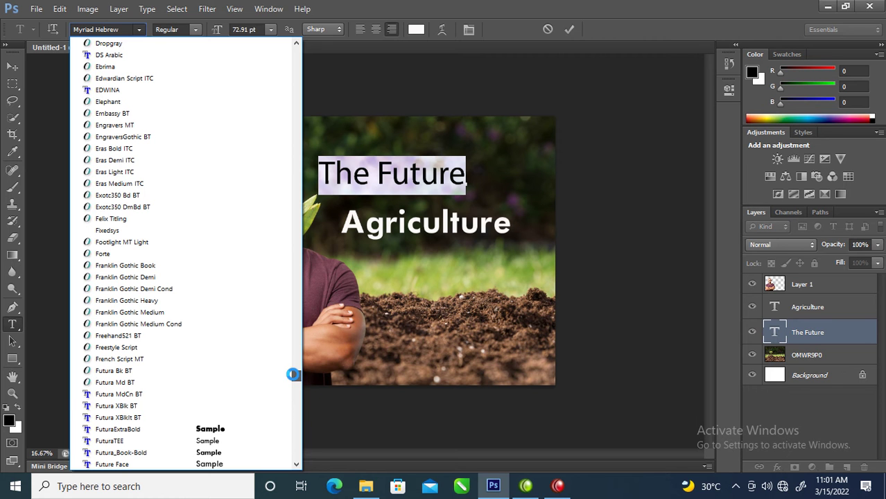
pyautogui.click(126, 440)
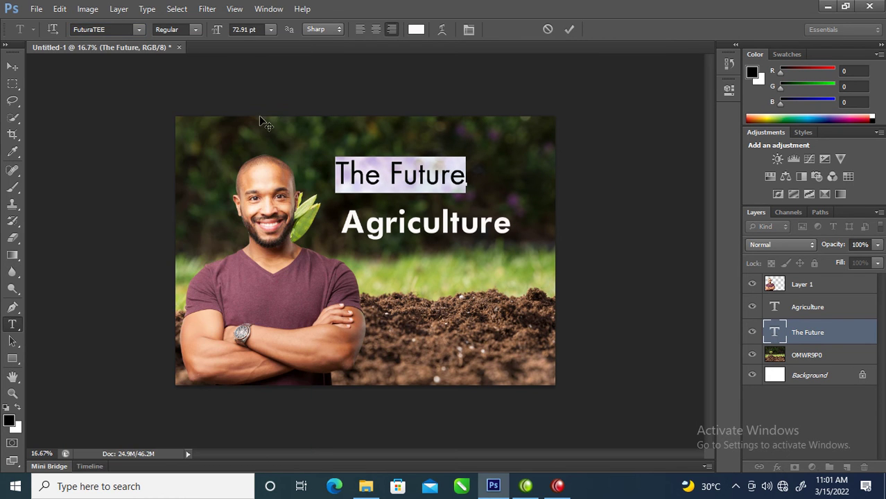
pyautogui.click(393, 170)
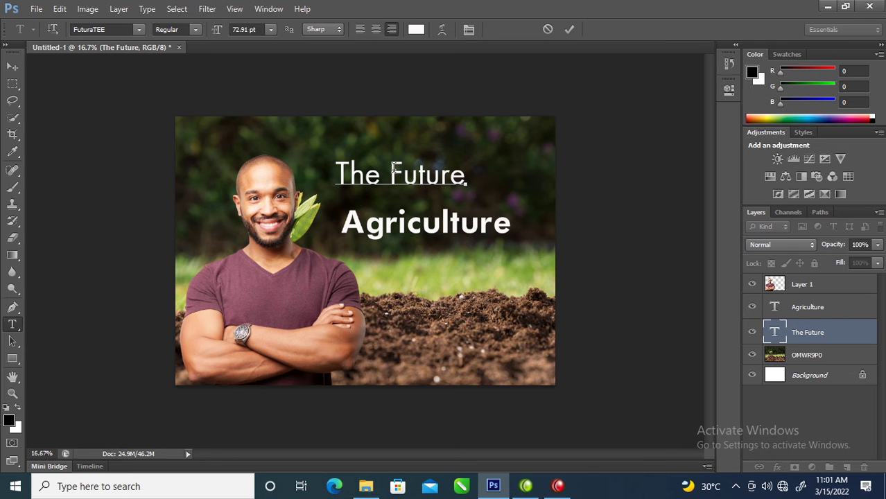
pyautogui.press('Return')
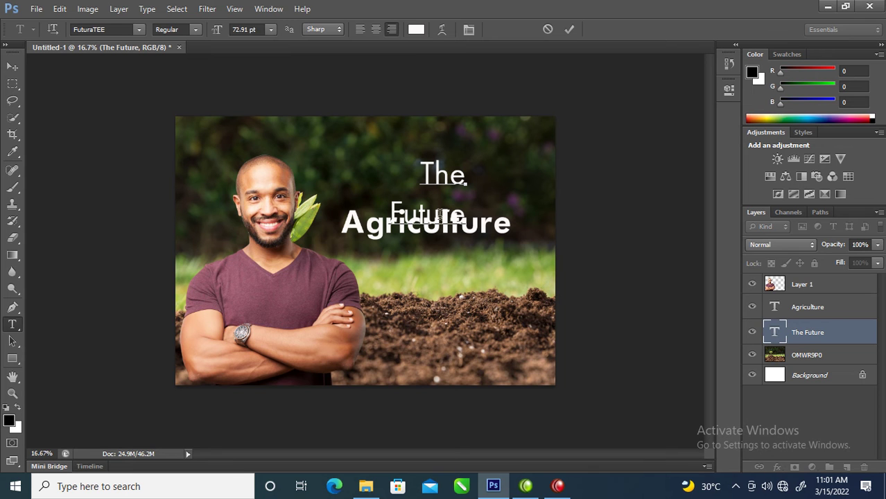
# Step: Delete 'The' from the title layer so it reads just 'Future'
pyautogui.moveTo(467, 173); pyautogui.dragTo(420, 168)
pyautogui.press('BackSpace')
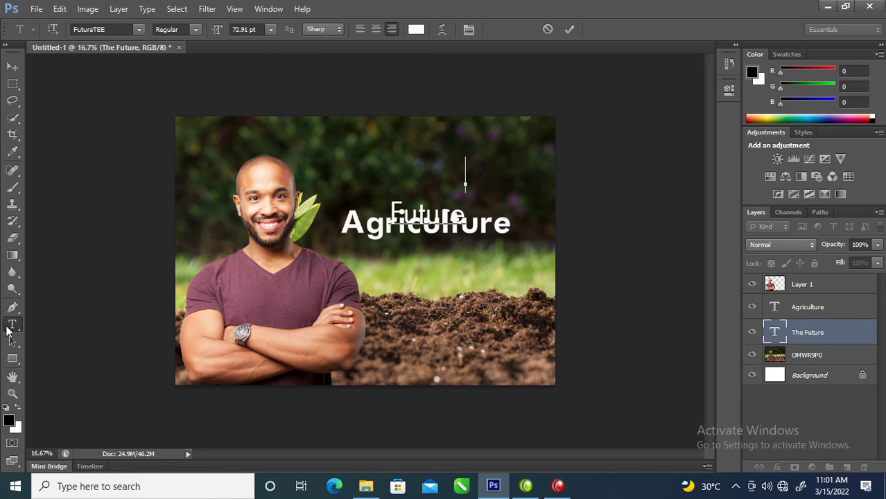
pyautogui.click(12, 69)
# Step: Add a new 12 pt 'The' text layer near the top of the poster
pyautogui.click(13, 324)
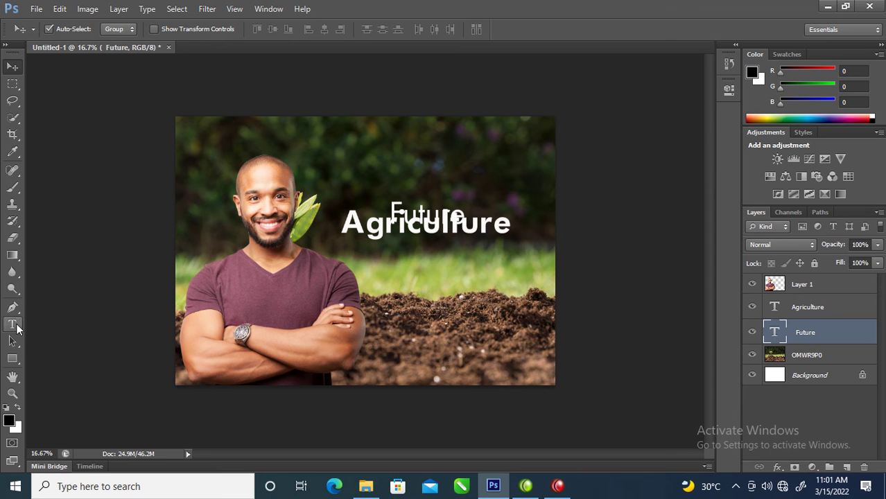
pyautogui.click(345, 145)
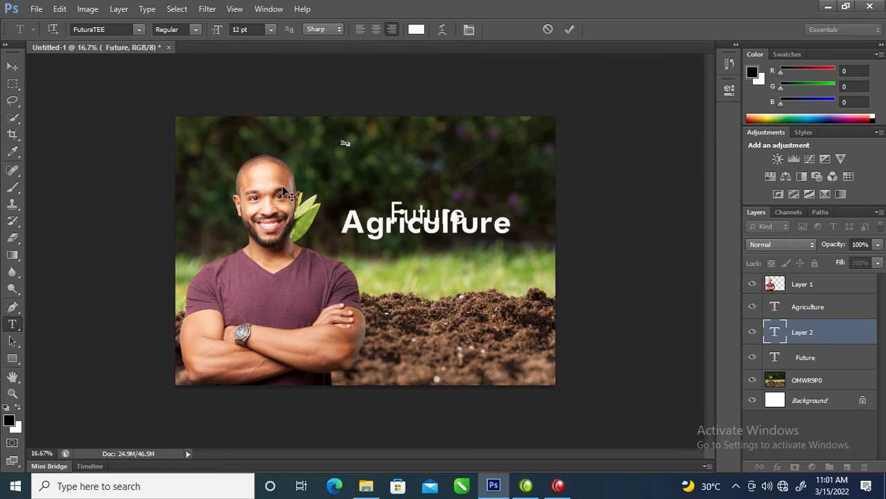
pyautogui.click(12, 67)
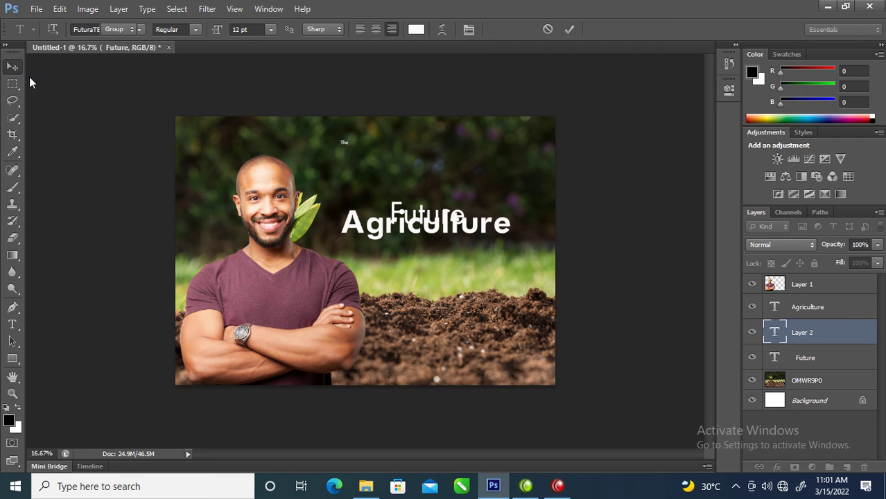
# Step: Enlarge the new 'The' text to about 610%
pyautogui.hotkey('ctrl', 't')
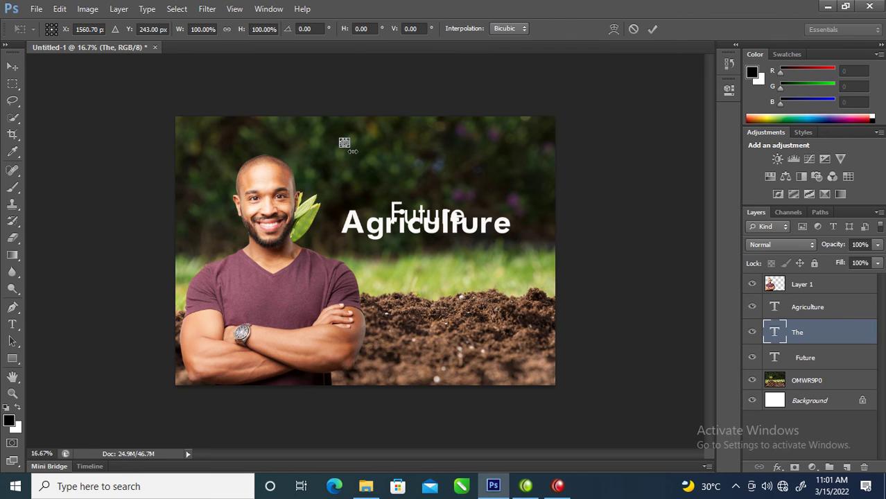
pyautogui.moveTo(344, 143); pyautogui.dragTo(387, 174)
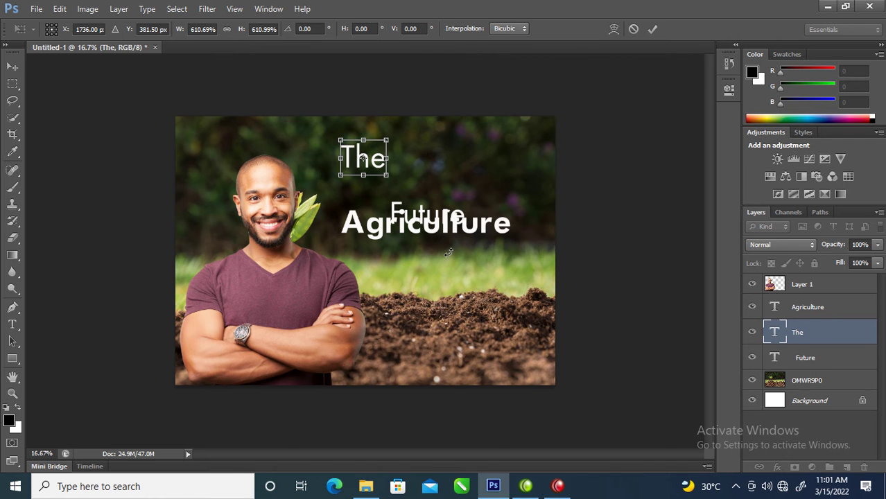
pyautogui.press('Return')
# Step: Lower 'Agriculture', align 'Future' with it, and resize 'Future' to about 60%
pyautogui.moveTo(478, 232); pyautogui.dragTo(470, 251)
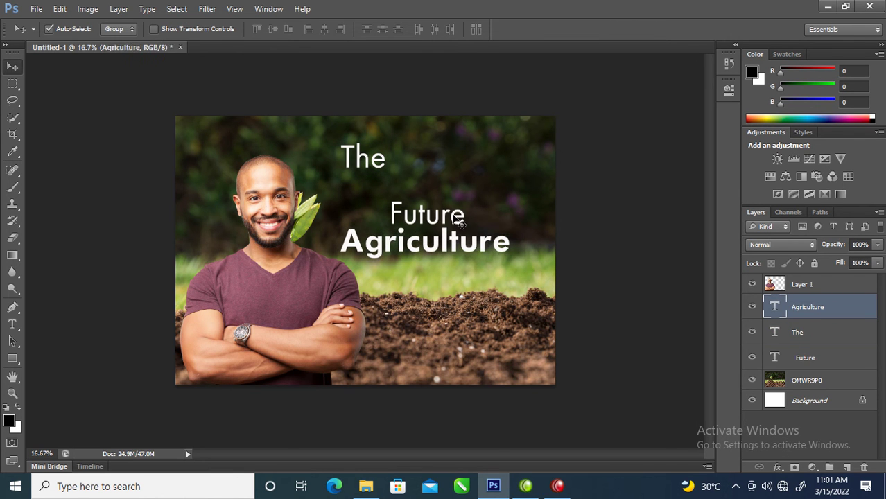
pyautogui.moveTo(453, 219); pyautogui.dragTo(410, 219)
pyautogui.hotkey('ctrl', 't')
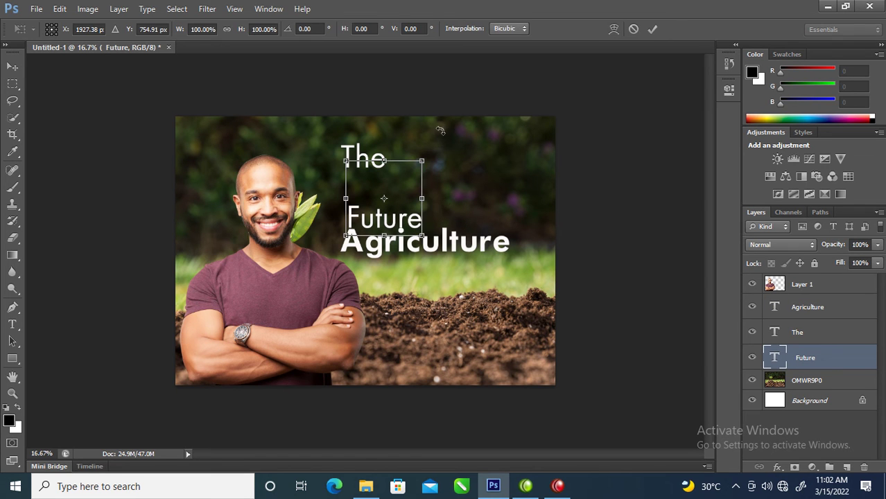
pyautogui.moveTo(422, 162); pyautogui.dragTo(490, 142)
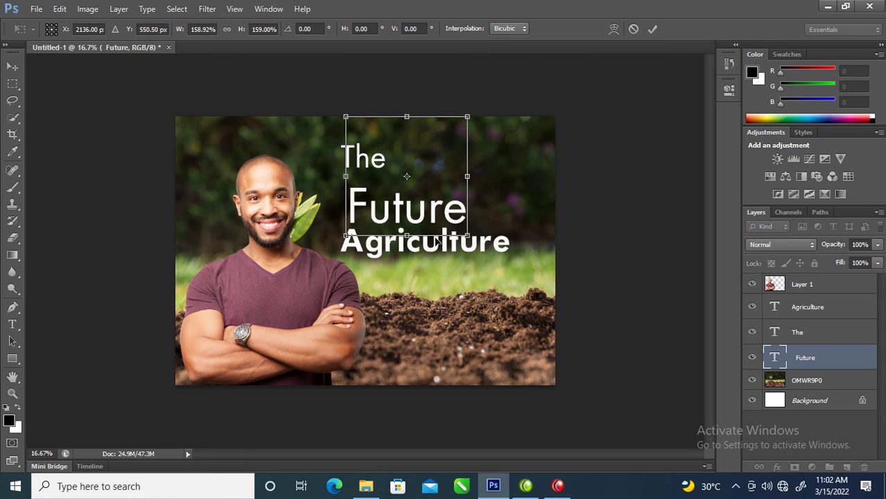
pyautogui.moveTo(437, 207); pyautogui.dragTo(438, 205)
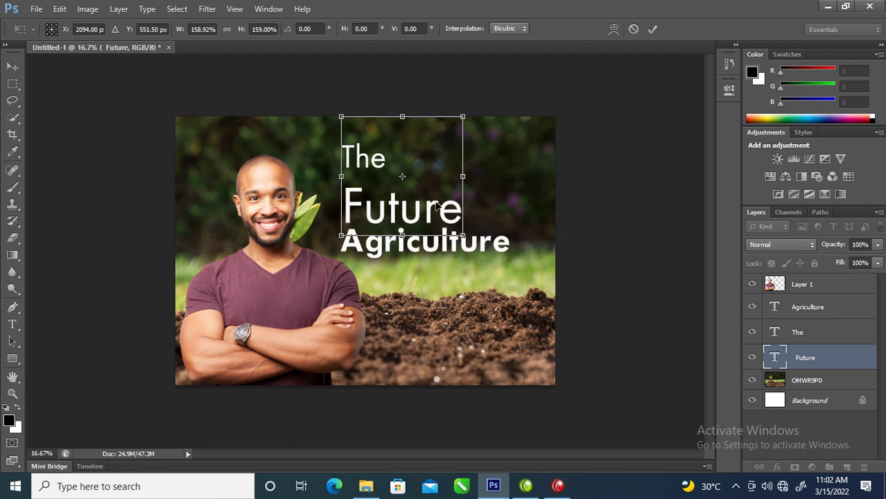
pyautogui.press('Return')
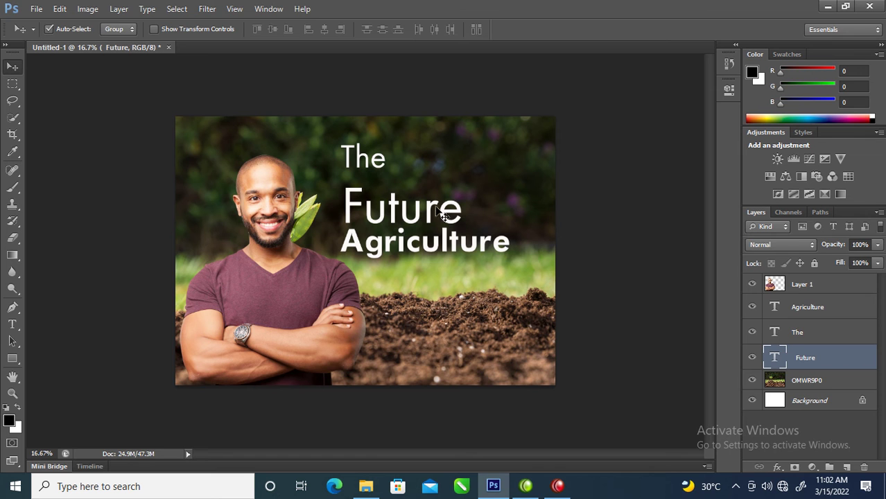
pyautogui.hotkey('ctrl', 't')
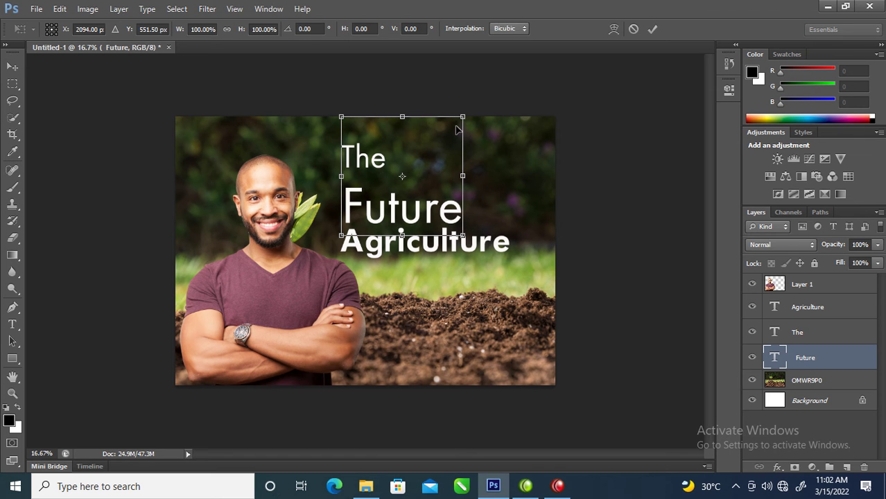
pyautogui.moveTo(462, 118); pyautogui.dragTo(413, 164)
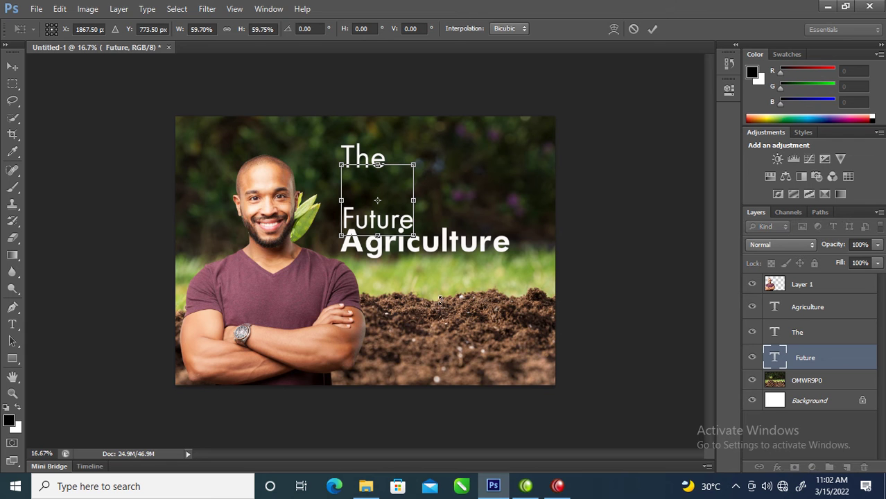
pyautogui.press('Return')
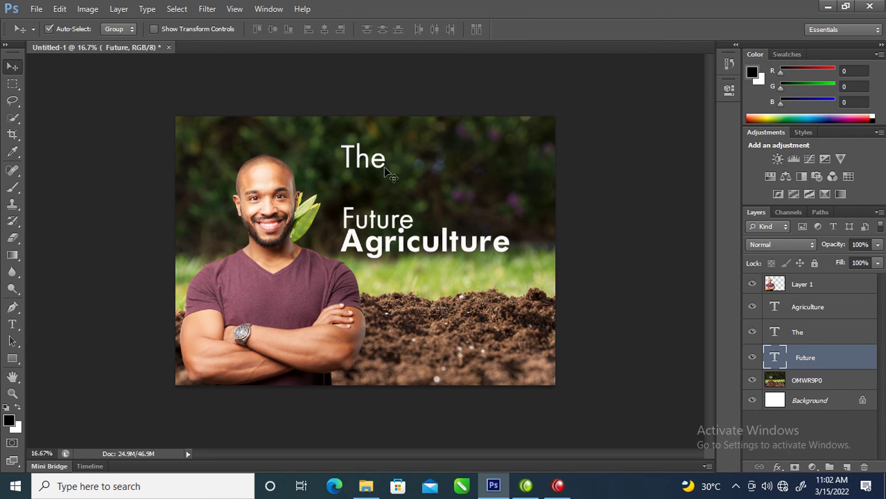
# Step: Shrink 'The' to about 63% and place it just above 'Future'
pyautogui.moveTo(388, 168); pyautogui.dragTo(392, 206)
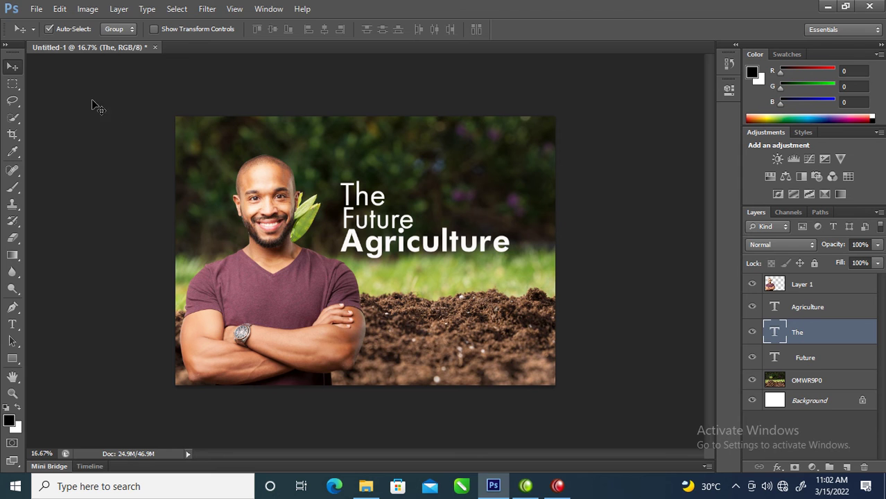
pyautogui.hotkey('ctrl', 't')
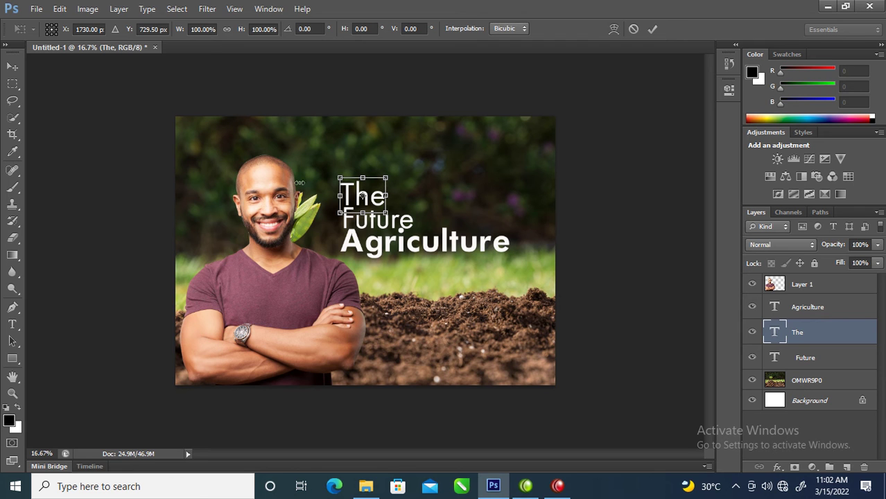
pyautogui.moveTo(390, 170); pyautogui.dragTo(371, 191)
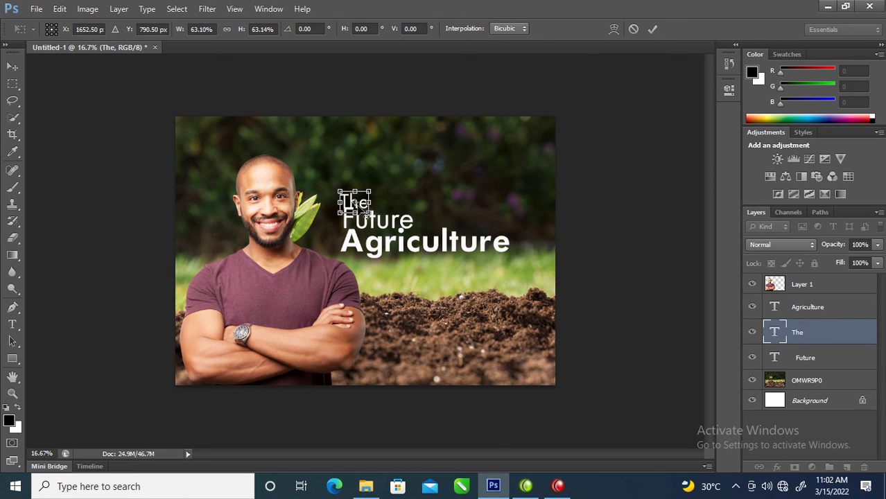
pyautogui.moveTo(356, 203); pyautogui.dragTo(360, 192)
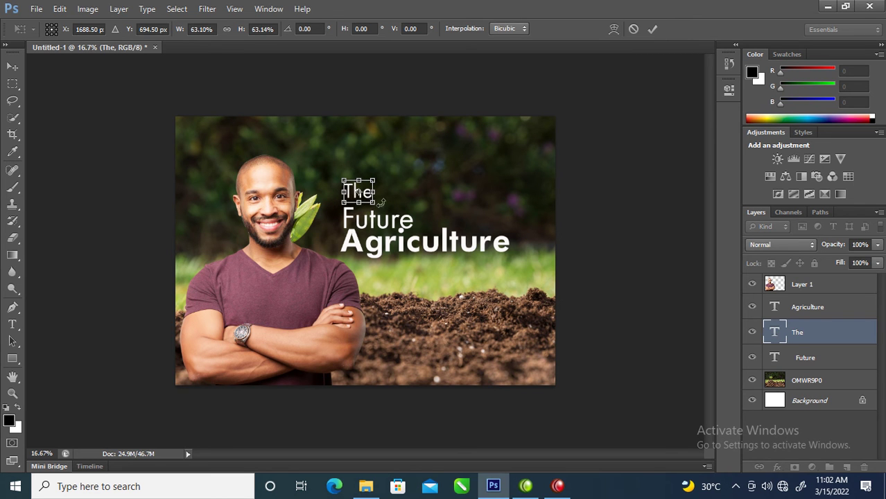
pyautogui.press('Return')
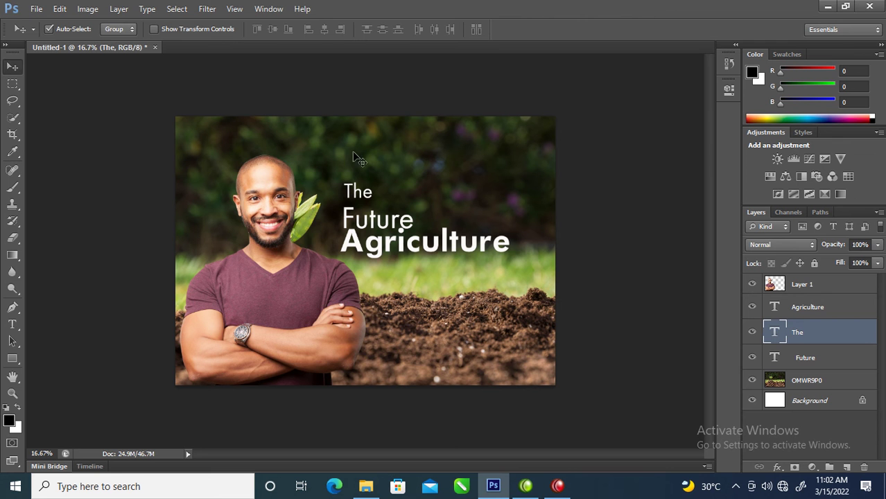
# Step: Draw a circular selection over 'The' on a new layer and fill it with white
pyautogui.moveTo(320, 158); pyautogui.dragTo(410, 271)
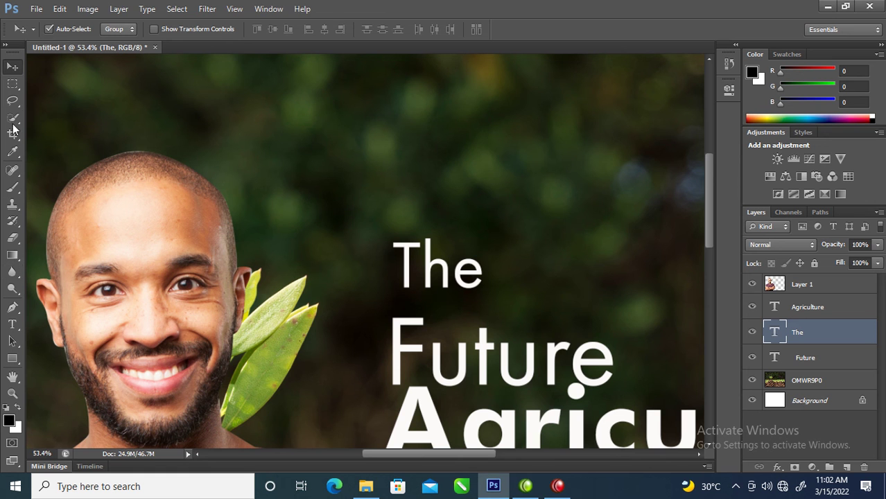
pyautogui.click(14, 85)
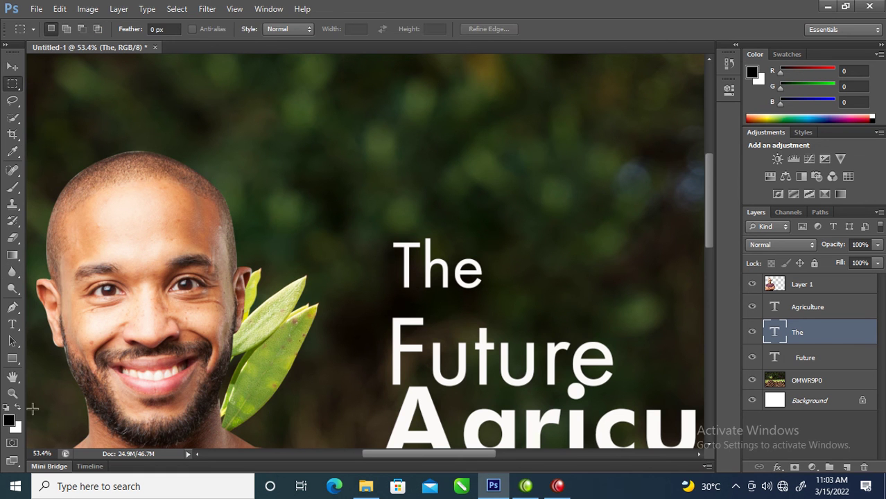
pyautogui.click(17, 85)
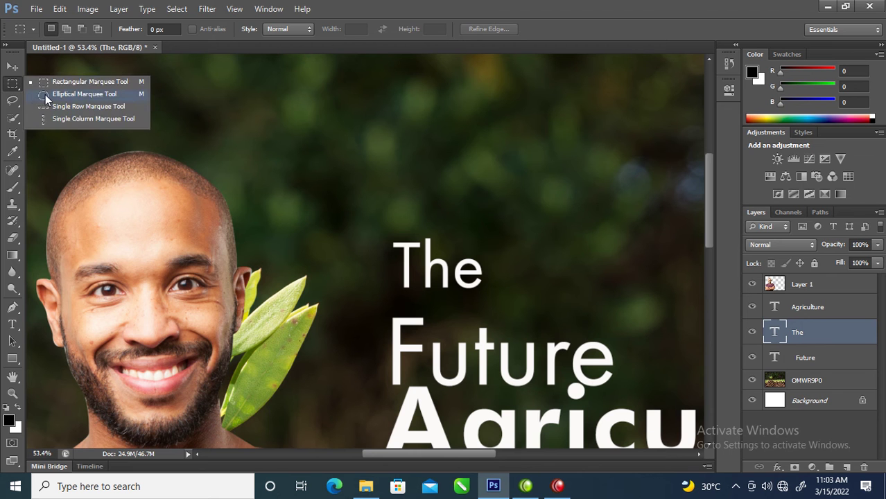
pyautogui.click(45, 94)
pyautogui.moveTo(395, 237); pyautogui.dragTo(369, 302)
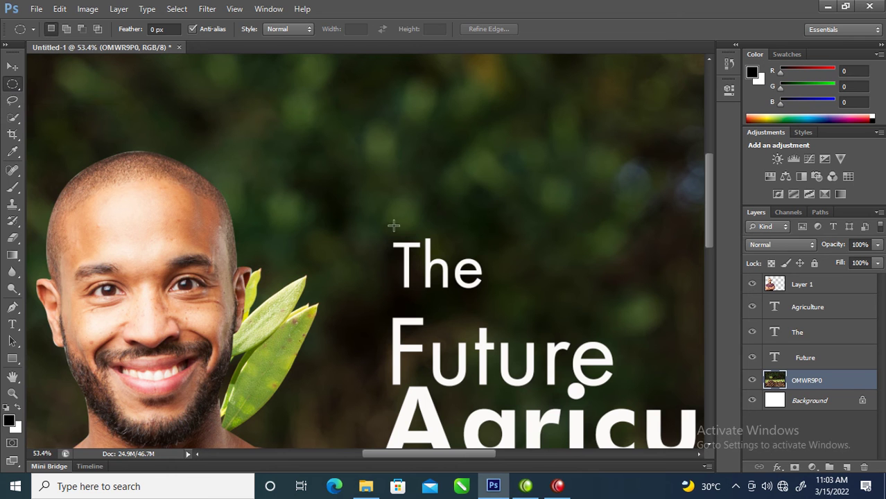
pyautogui.moveTo(386, 164); pyautogui.dragTo(510, 306)
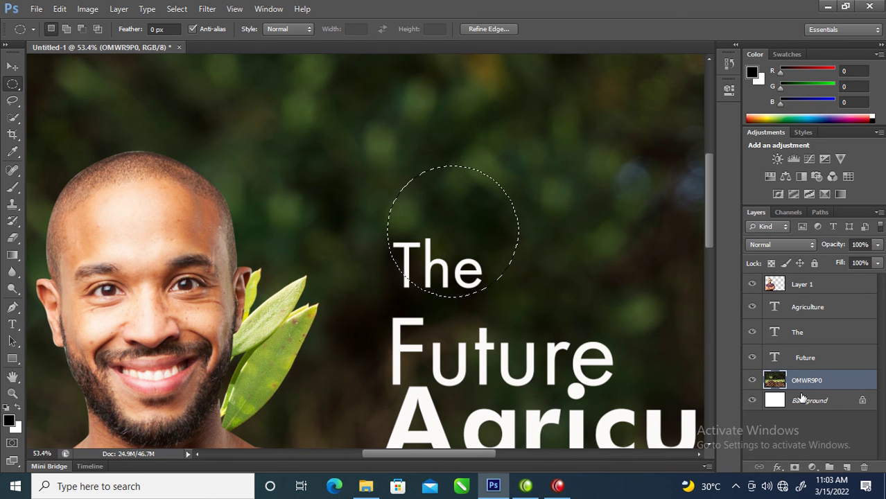
pyautogui.hotkey('ctrl', 'j')
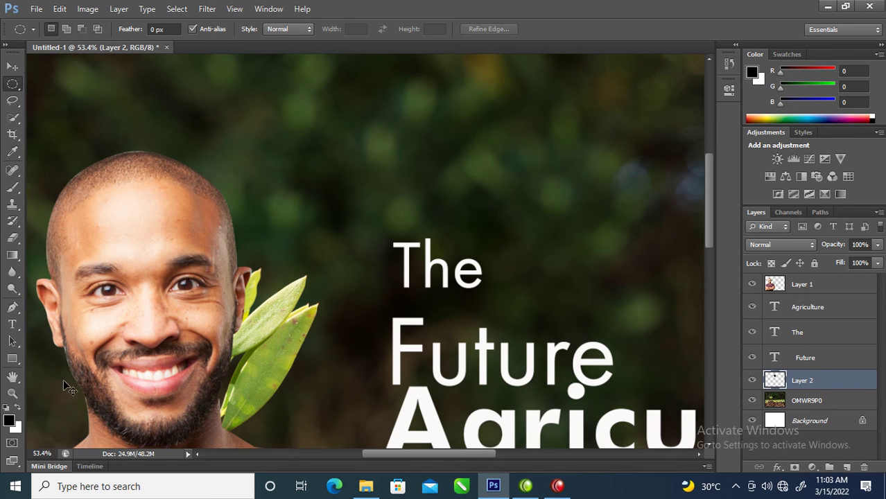
pyautogui.hotkey('ctrl', 'z')
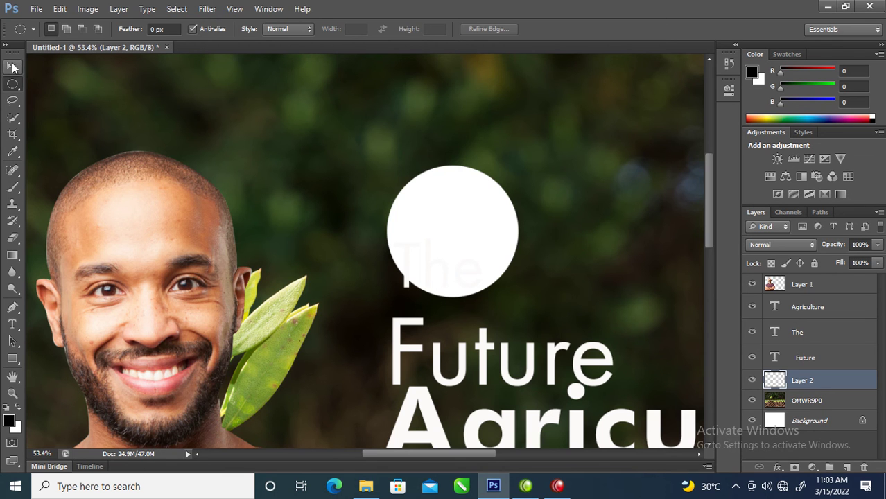
# Step: Move the 'The' layer to the top of the stack and centre it inside the white circle
pyautogui.click(12, 67)
pyautogui.moveTo(505, 239); pyautogui.dragTo(500, 259)
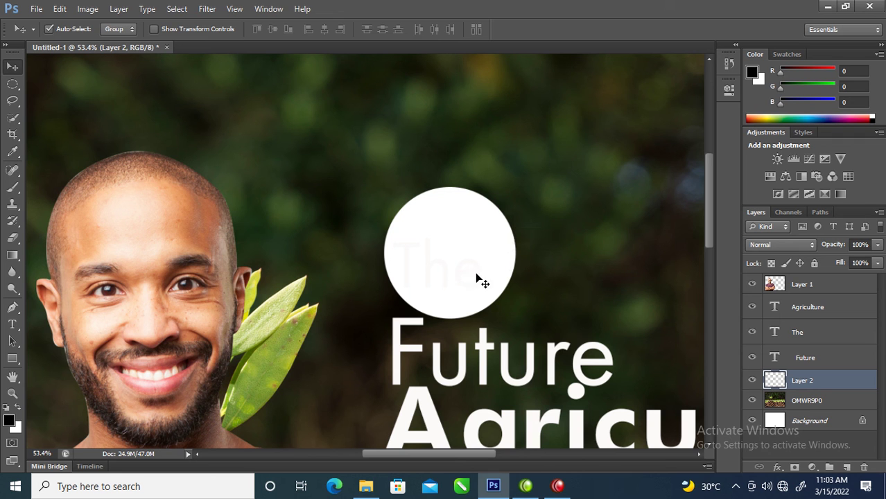
pyautogui.click(808, 316)
pyautogui.click(803, 335)
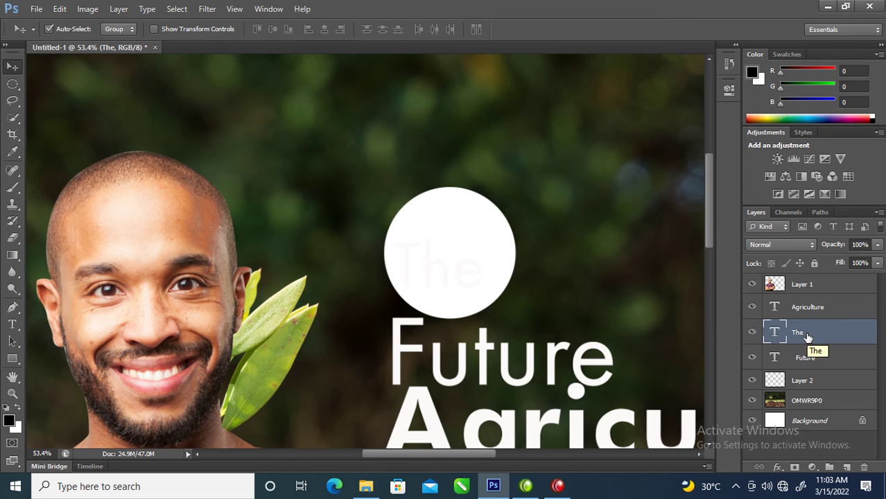
pyautogui.moveTo(836, 338); pyautogui.dragTo(838, 287)
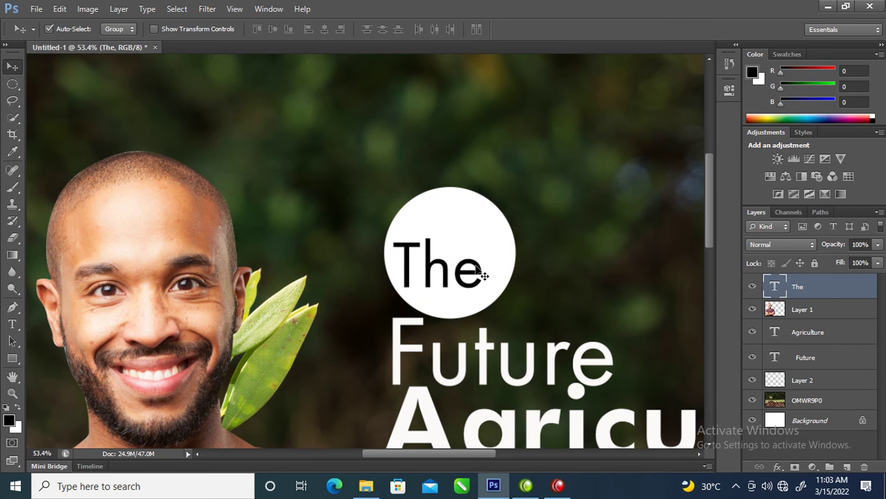
pyautogui.moveTo(466, 270); pyautogui.dragTo(475, 252)
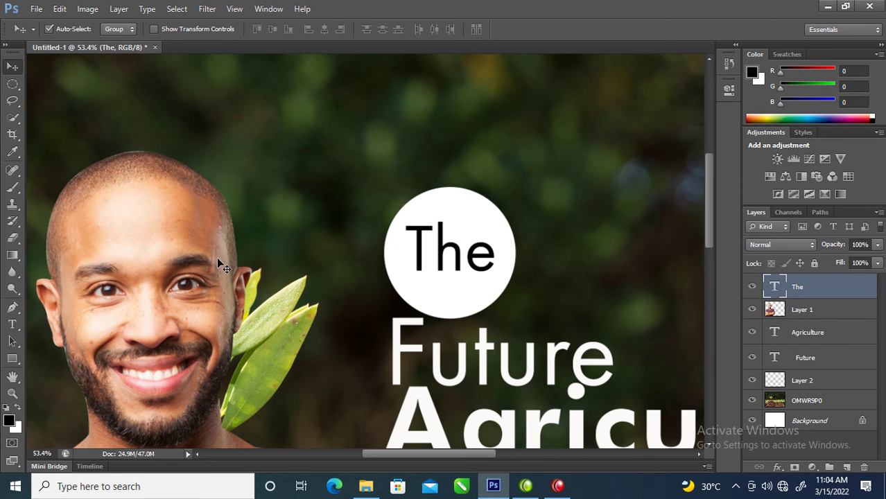
# Step: Group the white circle with 'The' and shrink the group to about 57%
pyautogui.click(441, 299)
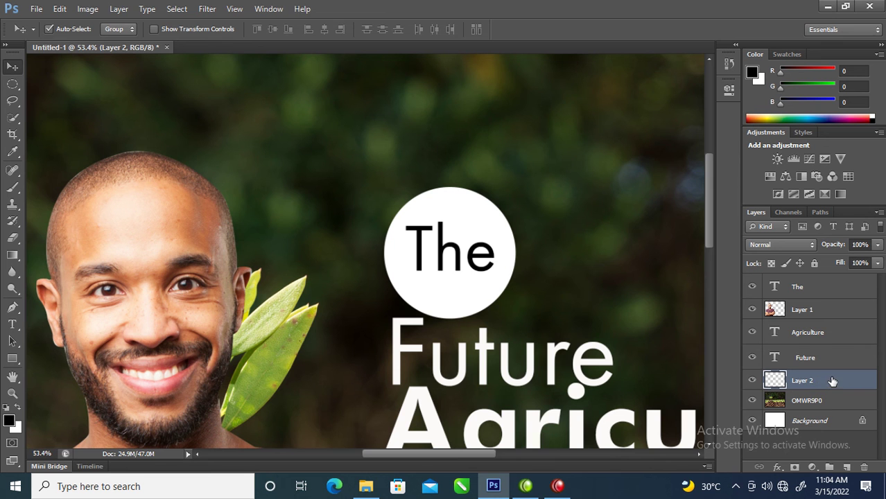
pyautogui.keyDown('shift'); pyautogui.click(813, 290); pyautogui.keyUp('shift')
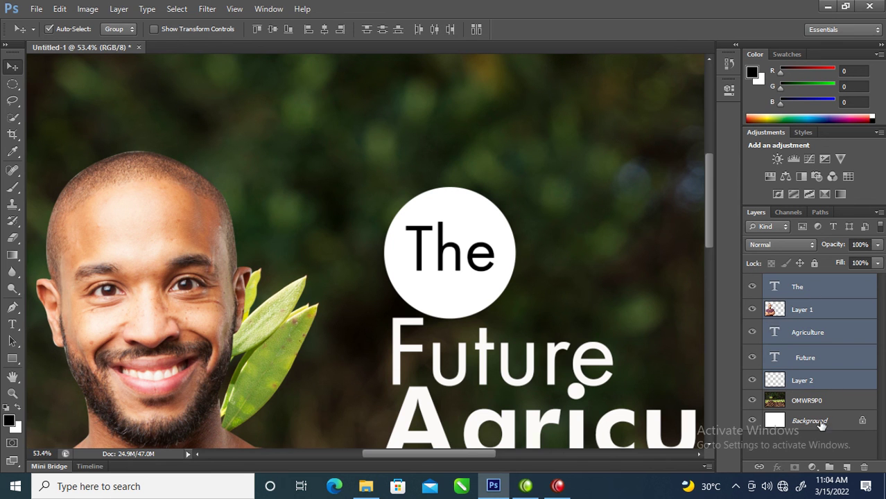
pyautogui.click(826, 380)
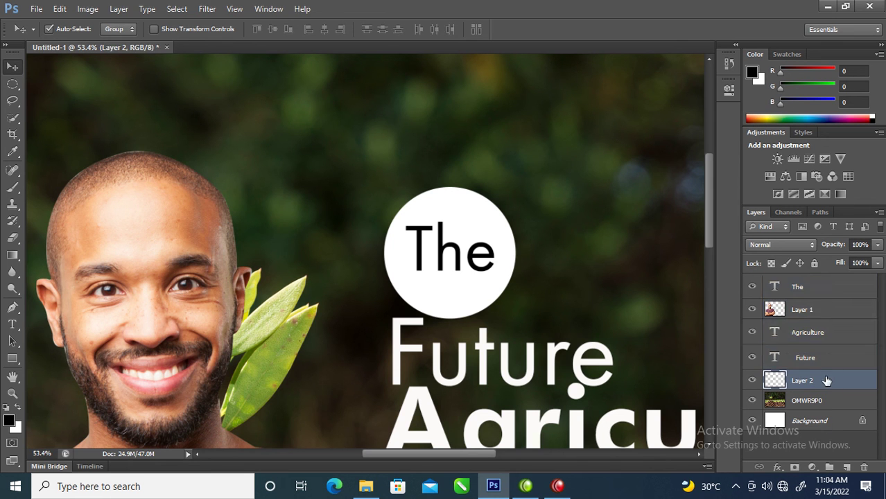
pyautogui.keyDown('ctrl'); pyautogui.click(809, 289); pyautogui.keyUp('ctrl')
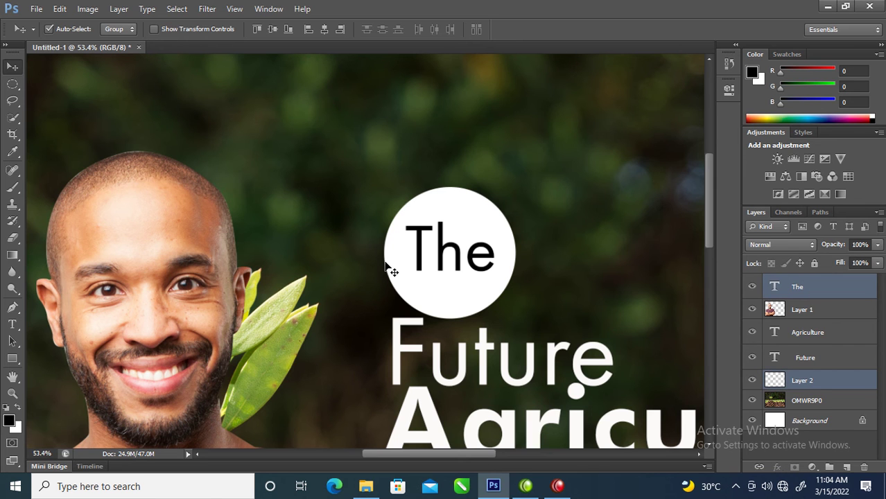
pyautogui.hotkey('ctrl', 'g')
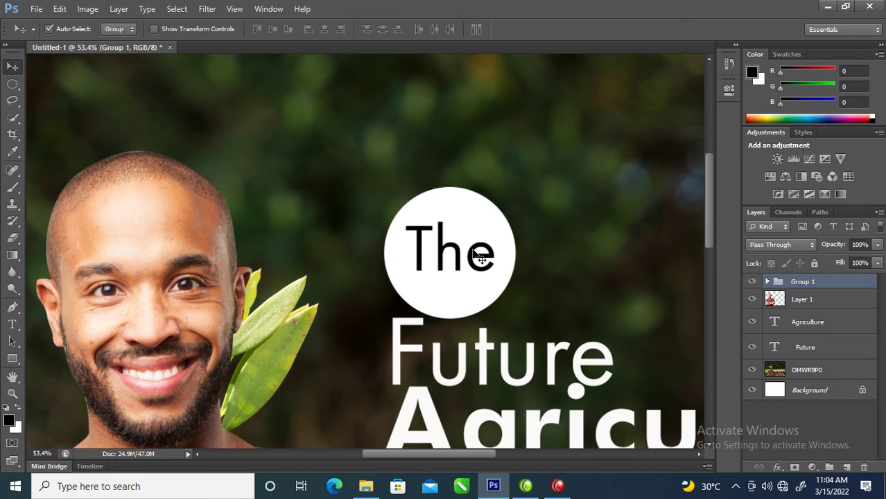
pyautogui.hotkey('ctrl', 't')
pyautogui.moveTo(517, 187); pyautogui.dragTo(468, 251)
# Step: Fit the whole poster on screen
pyautogui.rightClick(341, 171)
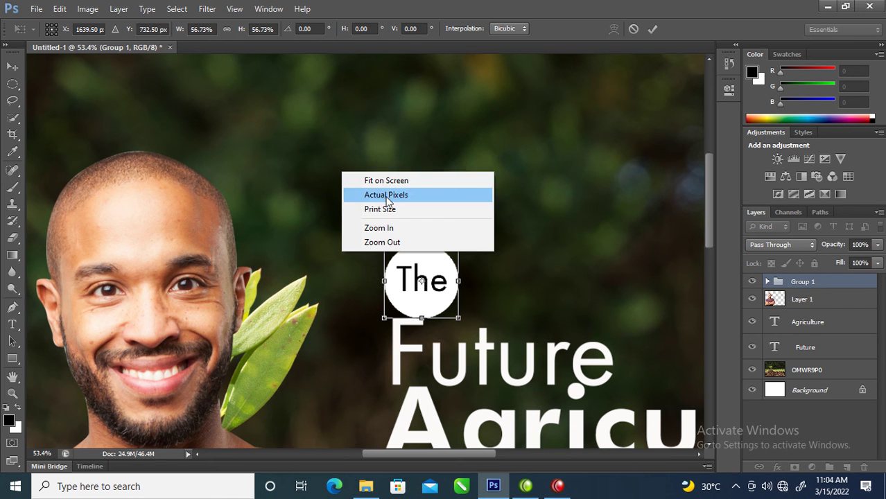
pyautogui.click(391, 180)
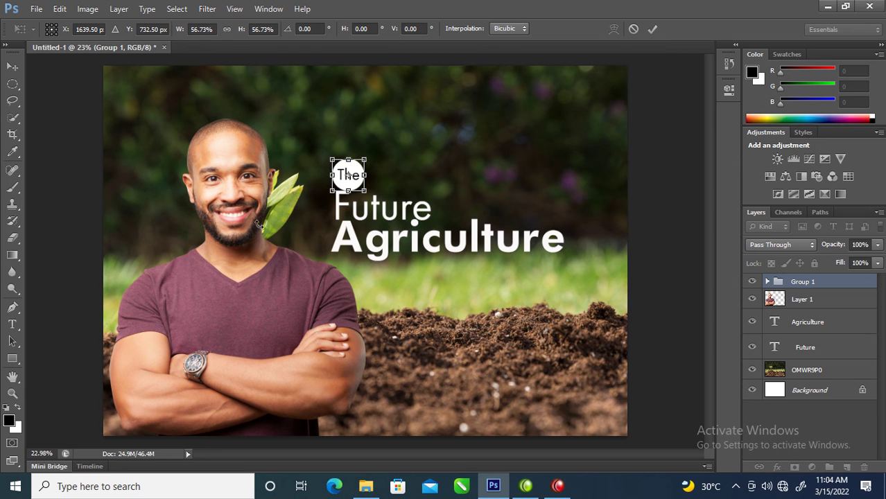
pyautogui.click(12, 66)
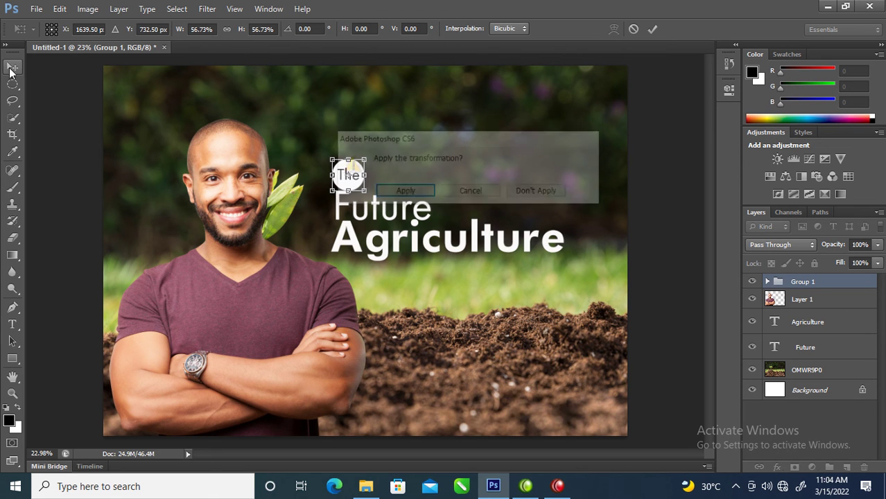
# Step: Shrink the man to about 72% and tuck him into the lower-left corner
pyautogui.click(403, 192)
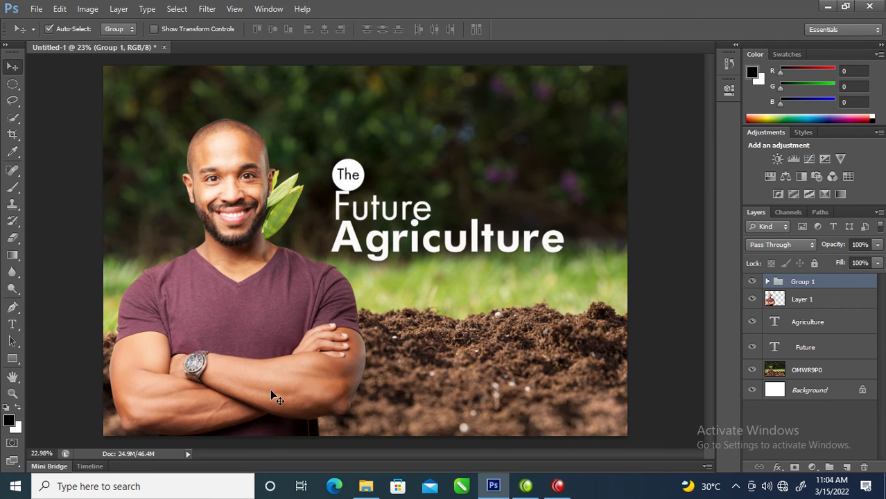
pyautogui.moveTo(236, 204); pyautogui.dragTo(231, 247)
pyautogui.hotkey('ctrl', 't')
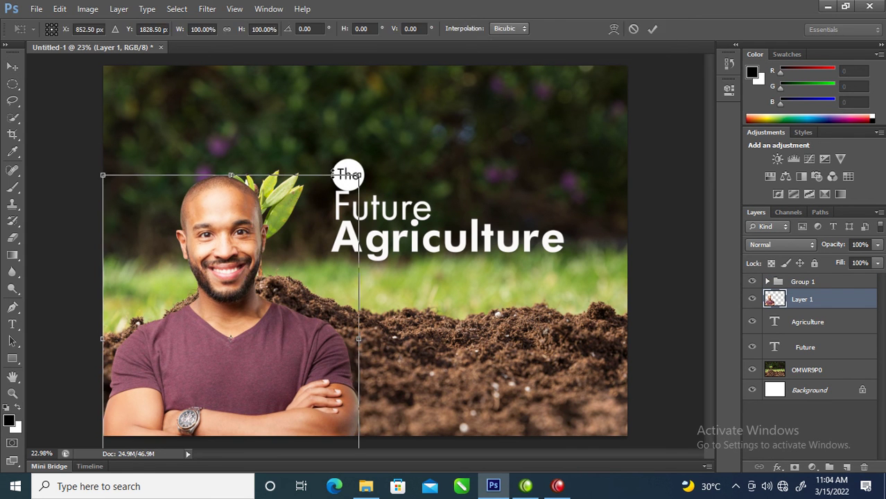
pyautogui.moveTo(355, 175); pyautogui.dragTo(257, 304)
pyautogui.moveTo(203, 404); pyautogui.dragTo(229, 361)
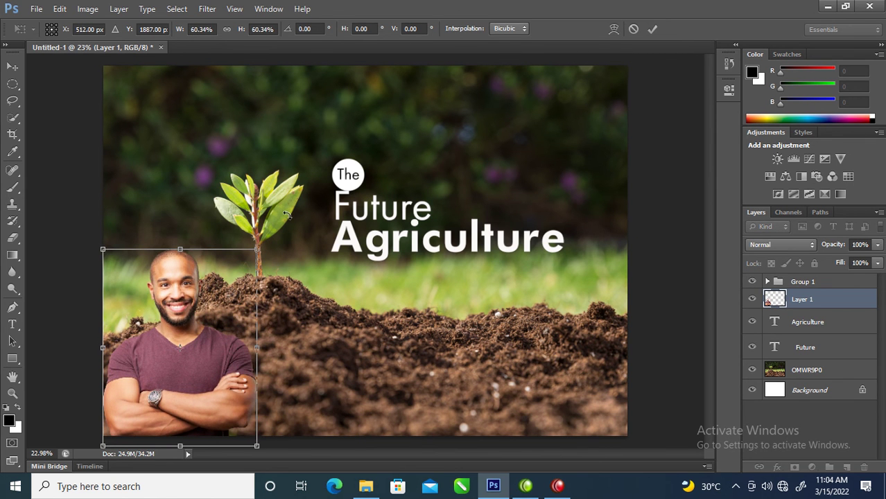
pyautogui.moveTo(256, 252); pyautogui.dragTo(286, 210)
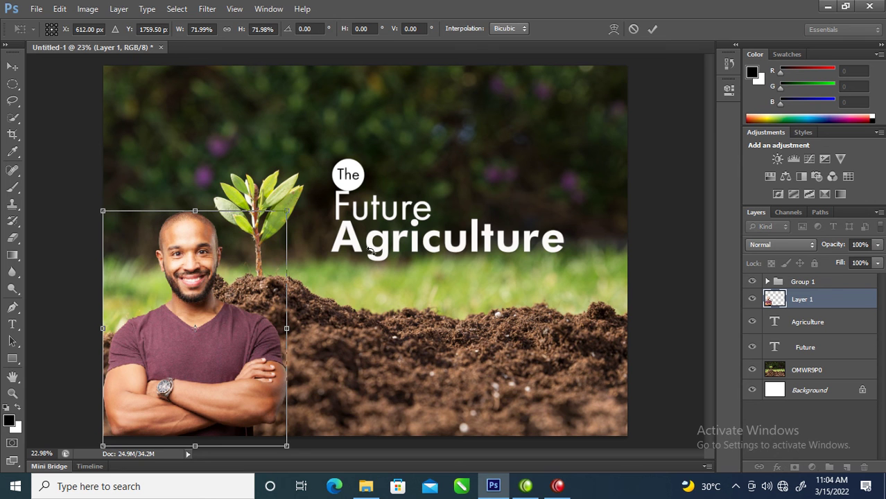
pyautogui.press('Return')
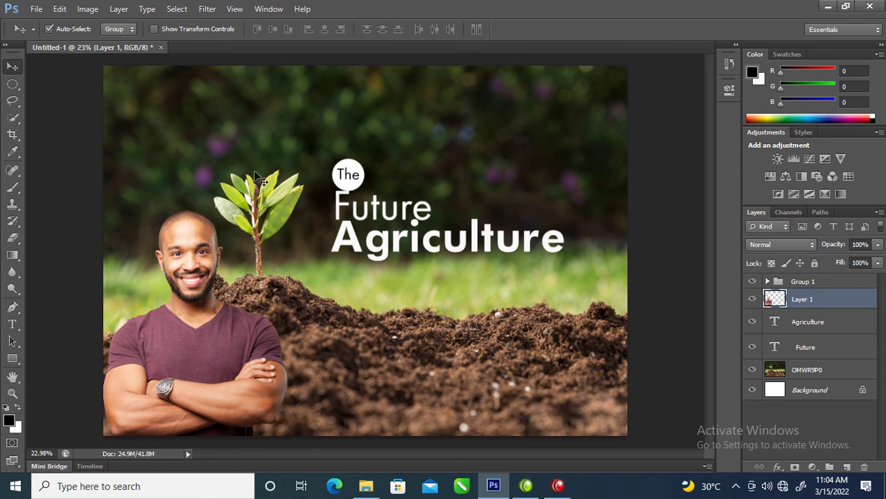
pyautogui.click(434, 217)
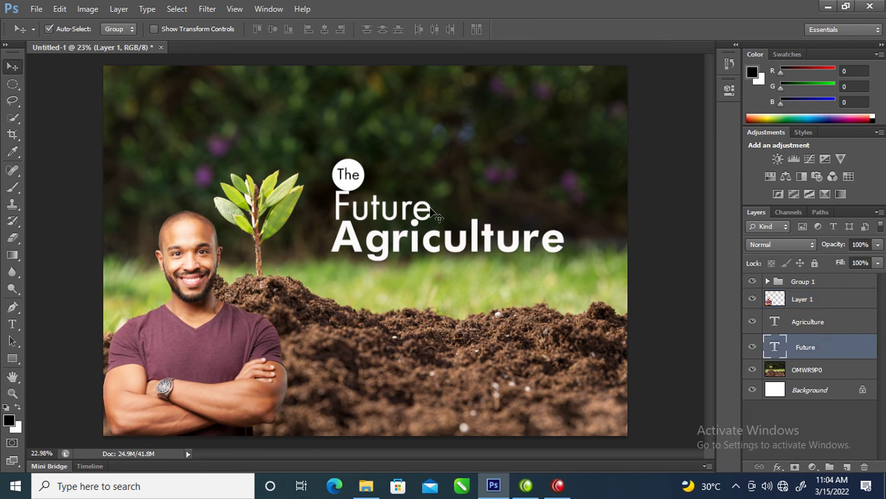
# Step: Select the Group 1, Agriculture and Future layers together
pyautogui.keyDown('shift'); pyautogui.click(514, 251); pyautogui.keyUp('shift')
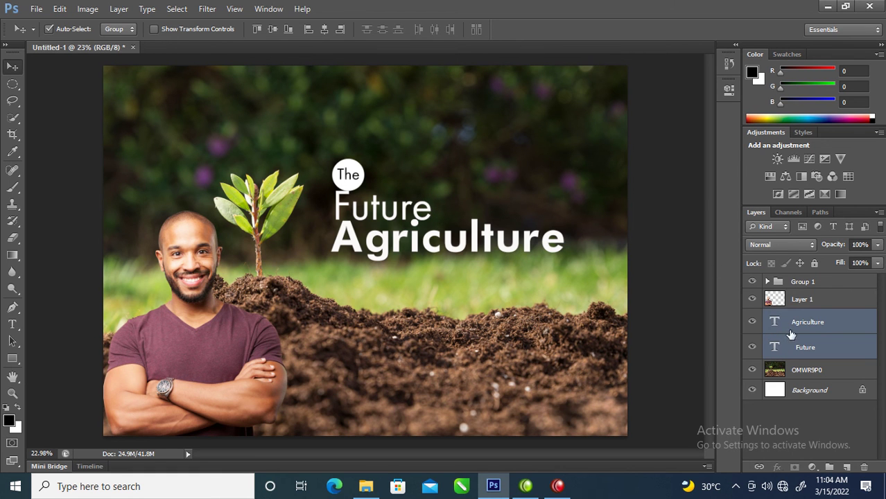
pyautogui.keyDown('shift'); pyautogui.click(796, 283); pyautogui.keyUp('shift')
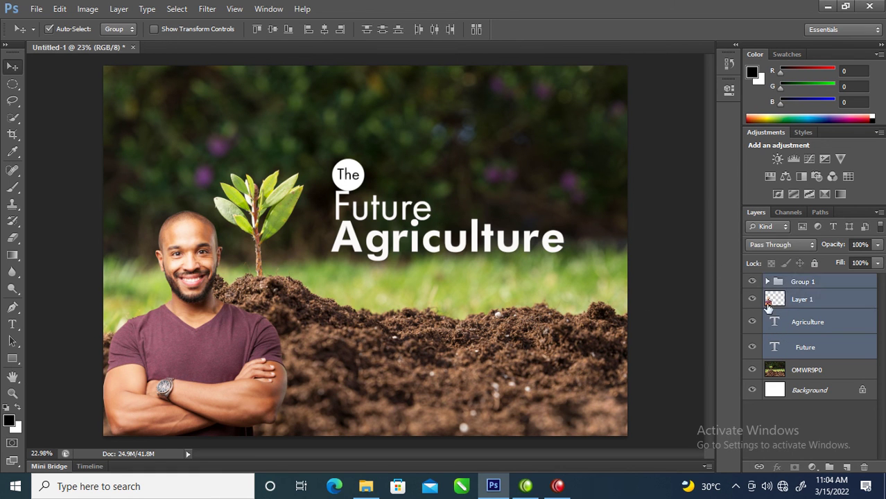
pyautogui.keyDown('shift'); pyautogui.click(794, 307); pyautogui.keyUp('shift')
pyautogui.keyDown('shift'); pyautogui.click(794, 283); pyautogui.keyUp('shift')
pyautogui.keyDown('shift'); pyautogui.click(800, 298); pyautogui.keyUp('shift')
pyautogui.click(804, 281)
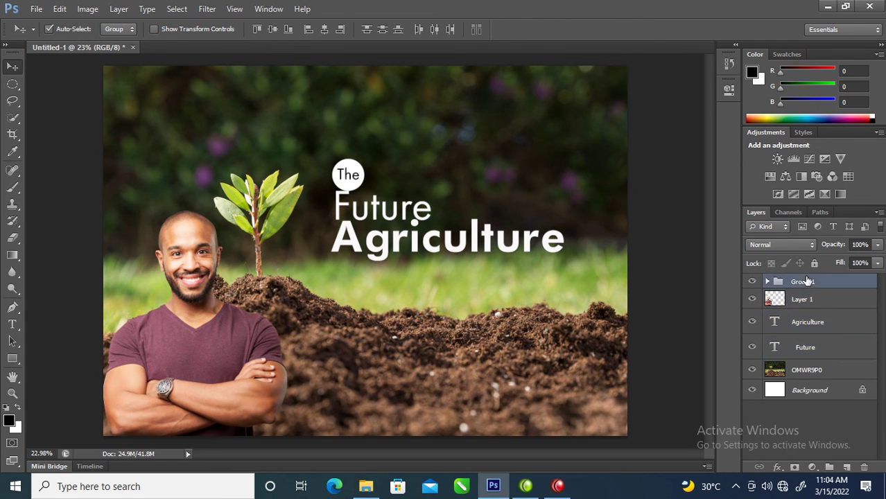
pyautogui.keyDown('ctrl'); pyautogui.click(809, 325); pyautogui.keyUp('ctrl')
pyautogui.keyDown('ctrl'); pyautogui.click(806, 350); pyautogui.keyUp('ctrl')
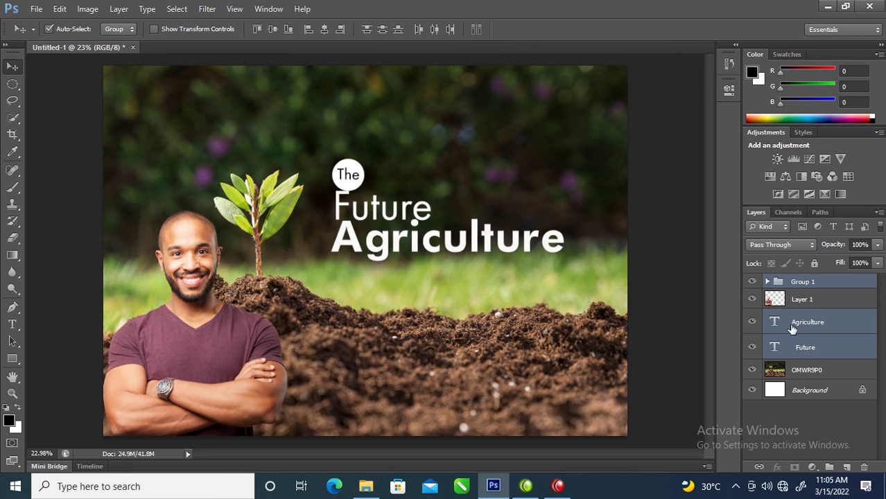
# Step: Scale the selected title layers to about 141% and move them up and right
pyautogui.hotkey('ctrl', 't')
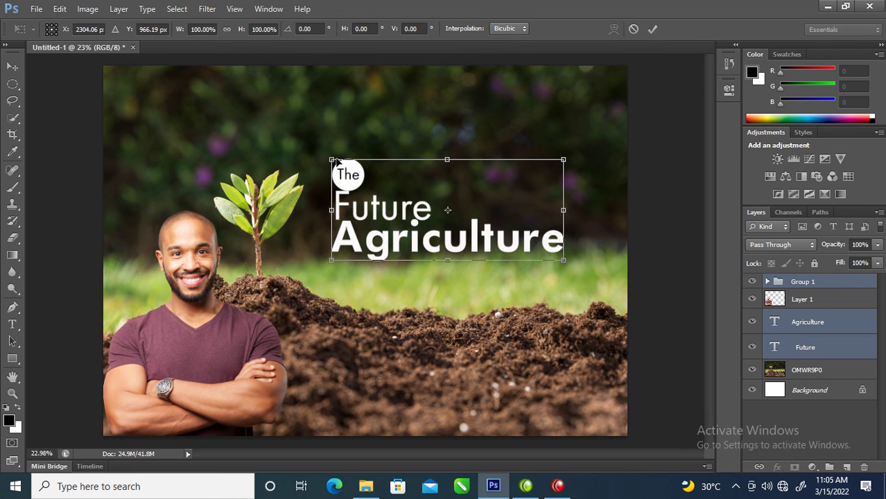
pyautogui.moveTo(330, 157); pyautogui.dragTo(236, 118)
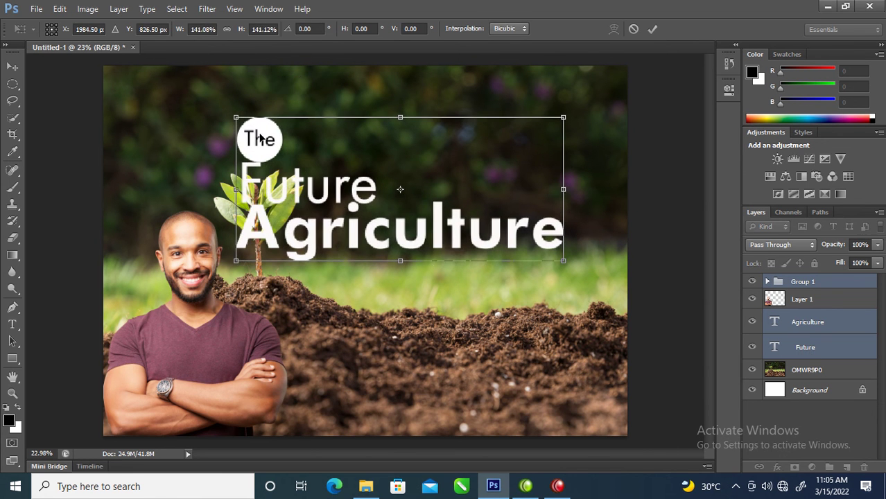
pyautogui.moveTo(492, 244); pyautogui.dragTo(538, 236)
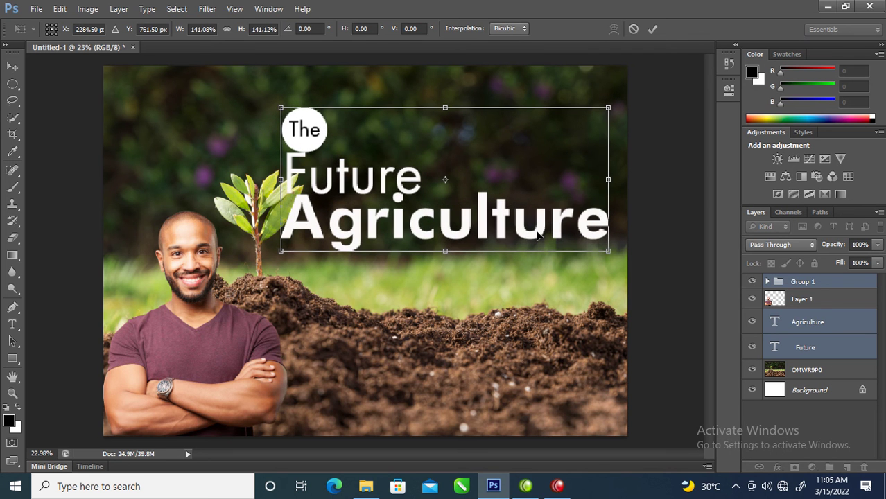
pyautogui.press('Return')
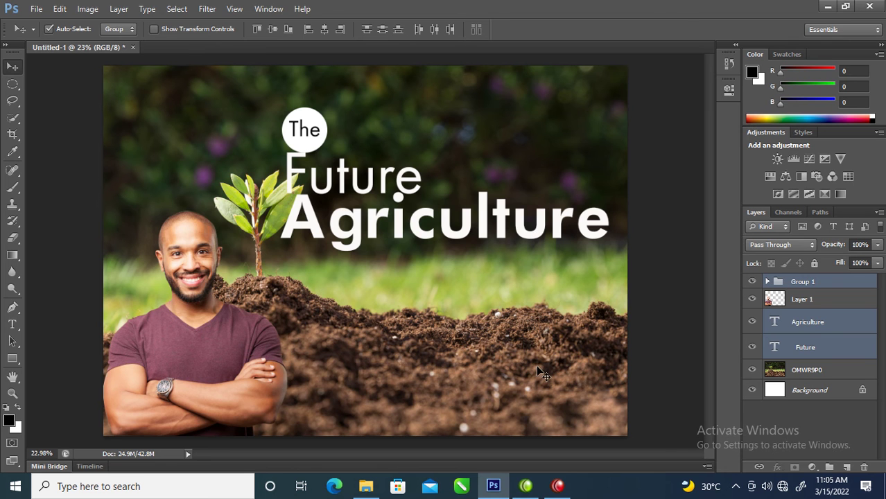
# Step: Shift the OMWR9P0 soil photo left and scale it up to about 128%
pyautogui.click(807, 371)
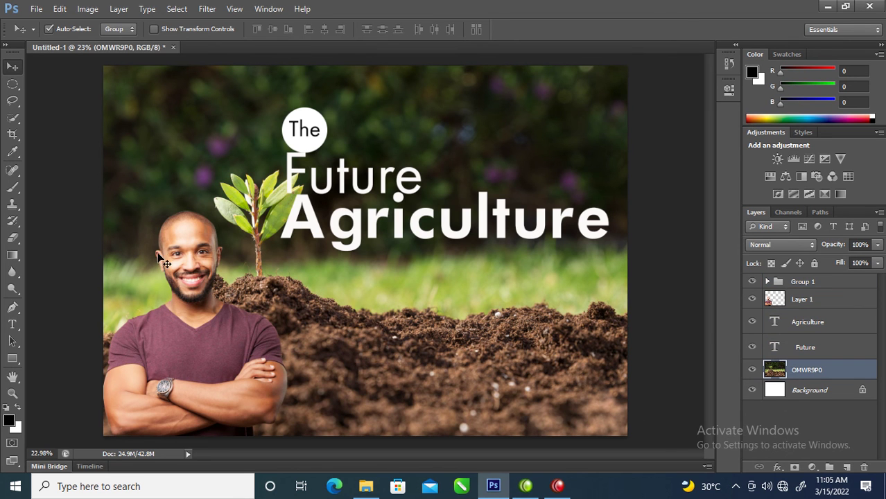
pyautogui.hotkey('ctrl', 't')
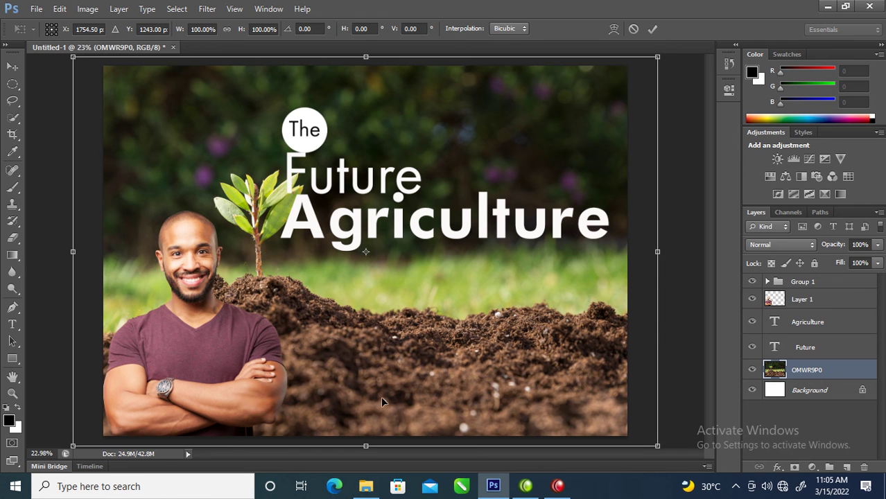
pyautogui.moveTo(469, 361); pyautogui.dragTo(408, 358)
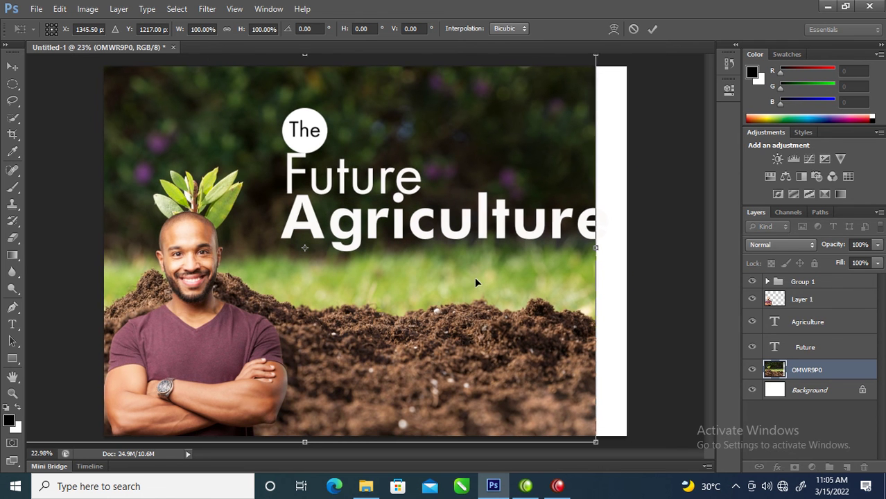
pyautogui.hotkey('ctrl', '-')
pyautogui.hotkey('ctrl', '-')
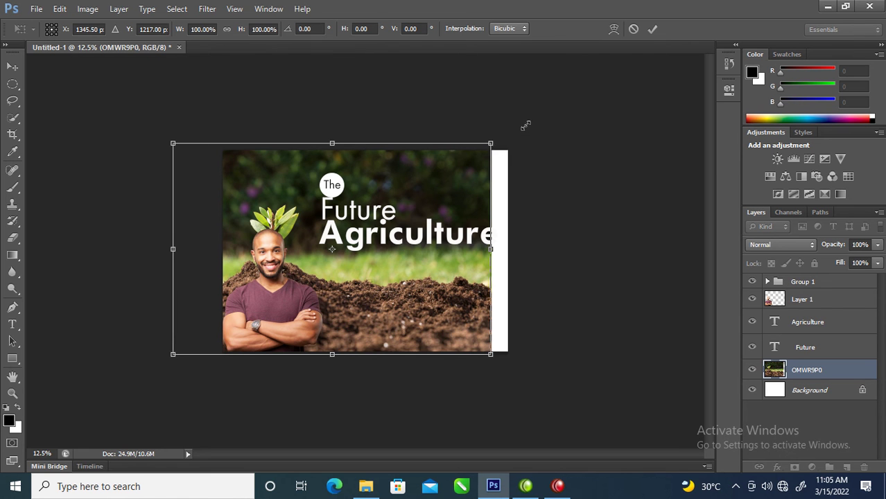
pyautogui.moveTo(491, 144); pyautogui.dragTo(552, 104)
pyautogui.moveTo(451, 309); pyautogui.dragTo(418, 339)
pyautogui.moveTo(519, 127); pyautogui.dragTo(554, 106)
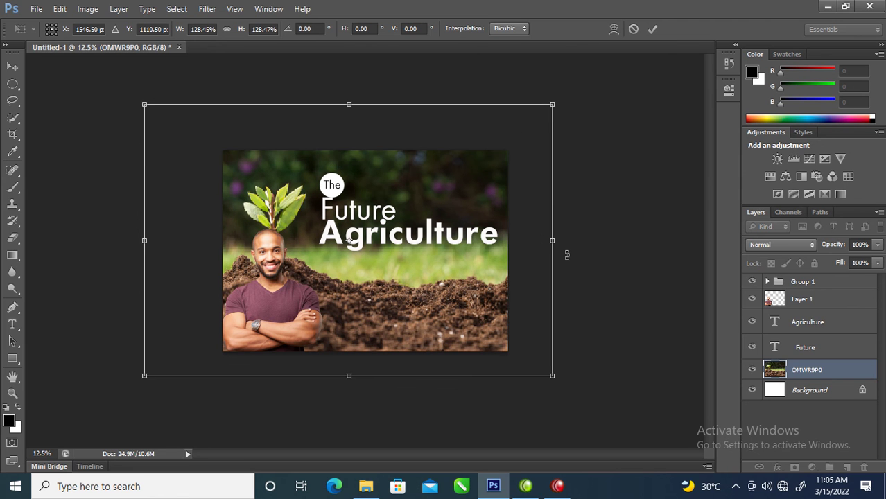
pyautogui.press('Return')
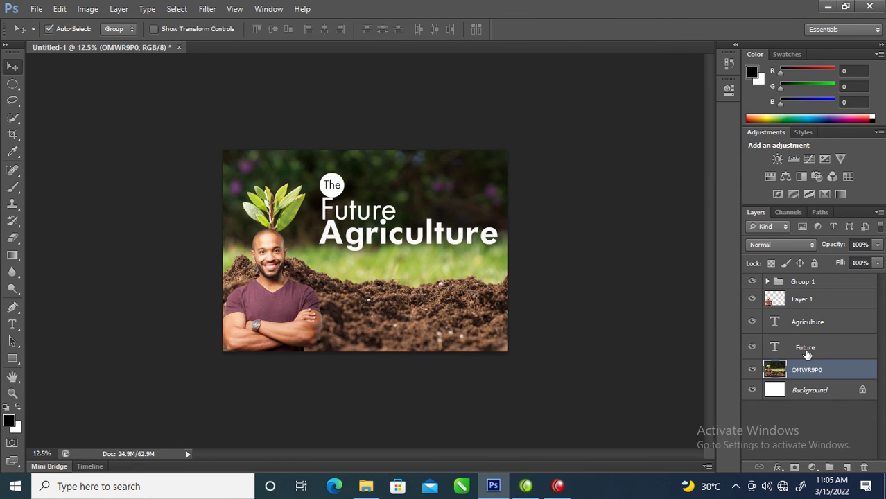
# Step: Group the Future, Agriculture and Group 1 layers into Group 2
pyautogui.click(806, 350)
pyautogui.keyDown('ctrl'); pyautogui.click(820, 326); pyautogui.keyUp('ctrl')
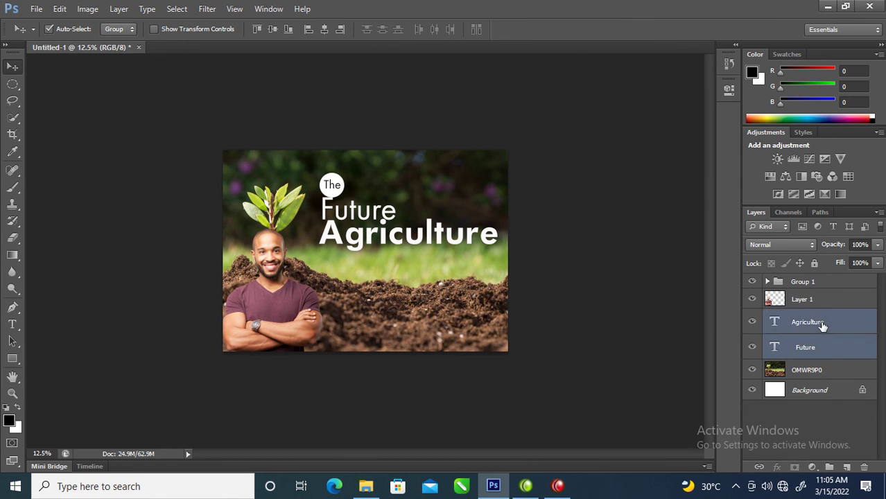
pyautogui.keyDown('ctrl'); pyautogui.click(827, 282); pyautogui.keyUp('ctrl')
pyautogui.hotkey('ctrl', 'g')
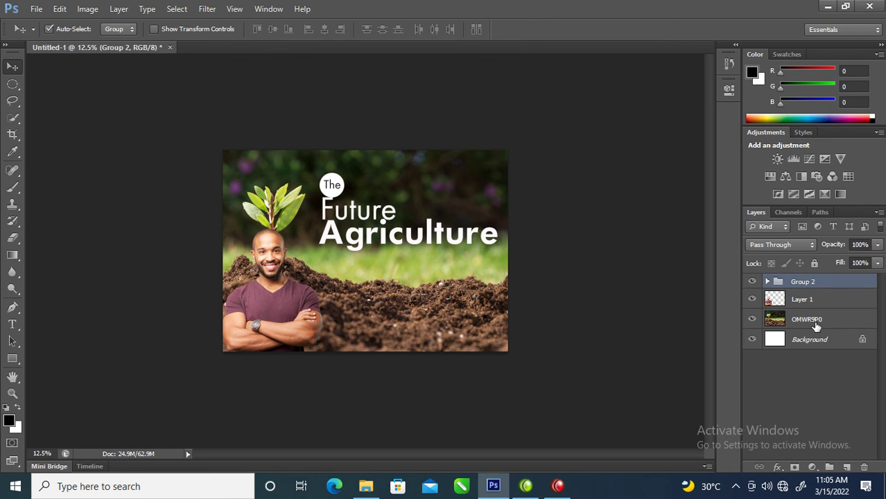
# Step: Nudge Group 2 slightly lower-left and open its Layer Style dialog
pyautogui.moveTo(378, 224)
pyautogui.mouseDown()
pyautogui.moveTo(380, 246)
pyautogui.moveTo(367, 239)
pyautogui.moveTo(368, 223)
pyautogui.mouseUp()
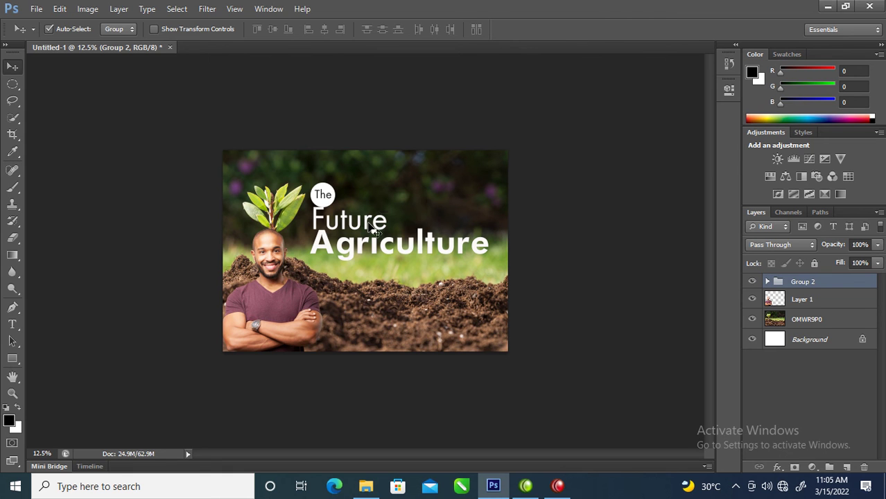
pyautogui.doubleClick(846, 284)
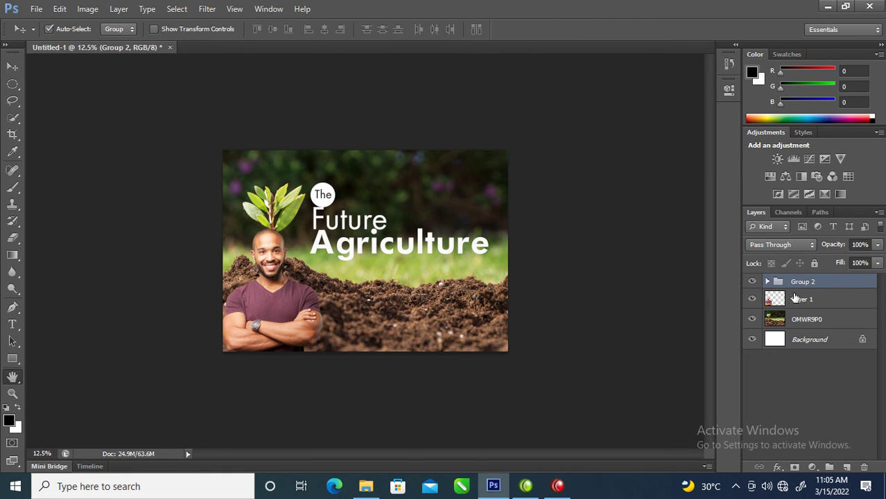
pyautogui.moveTo(259, 62); pyautogui.dragTo(509, 32)
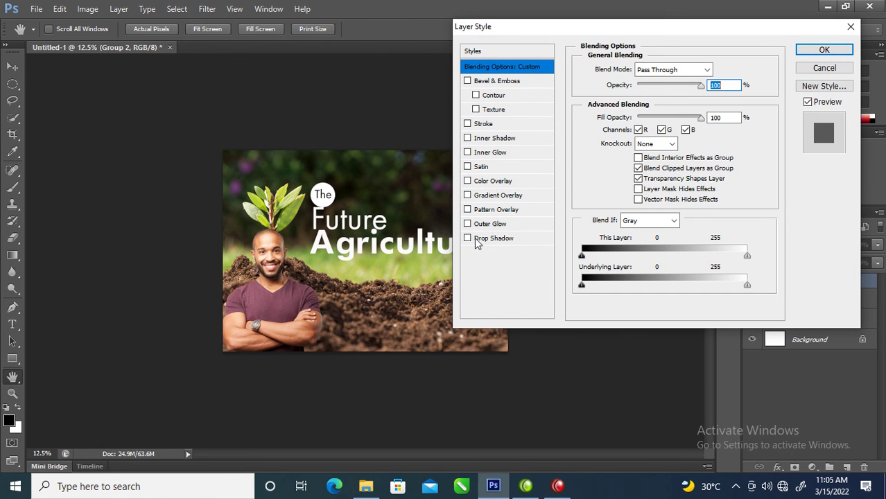
# Step: Add a Multiply drop shadow: 75% opacity, 112° angle, 31 px distance, size 27
pyautogui.click(497, 241)
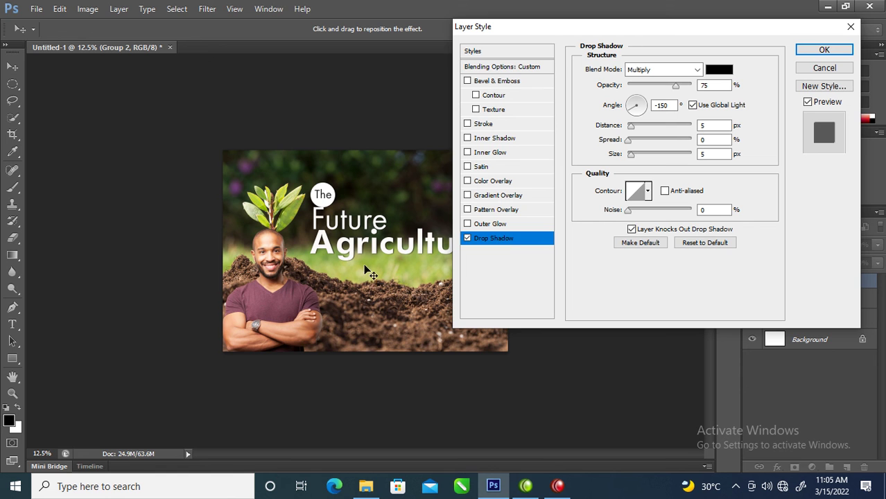
pyautogui.moveTo(392, 259); pyautogui.dragTo(391, 261)
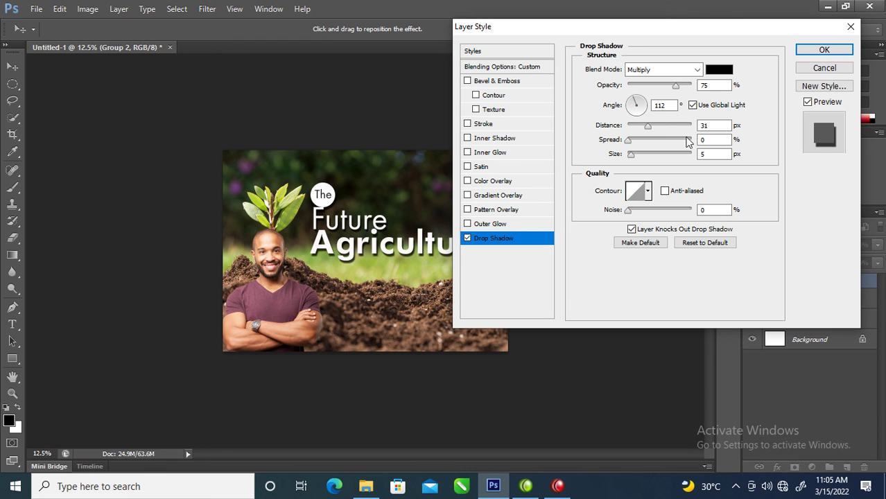
pyautogui.moveTo(631, 156); pyautogui.dragTo(648, 161)
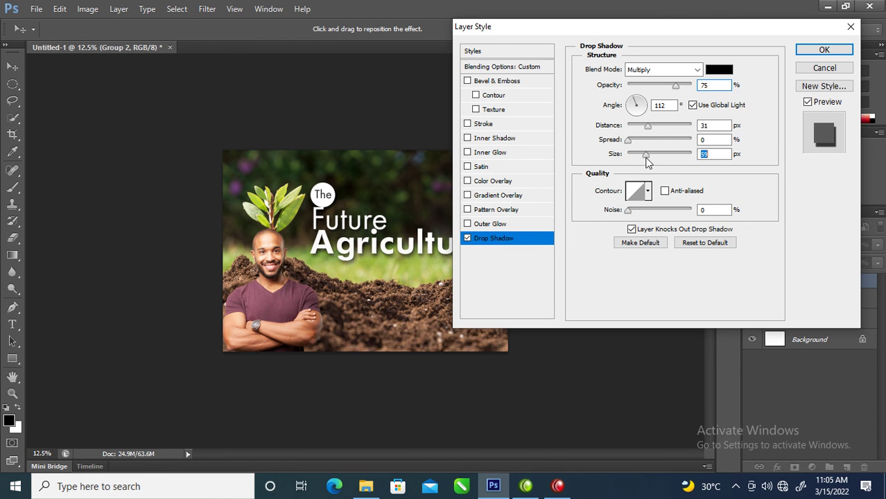
pyautogui.click(822, 51)
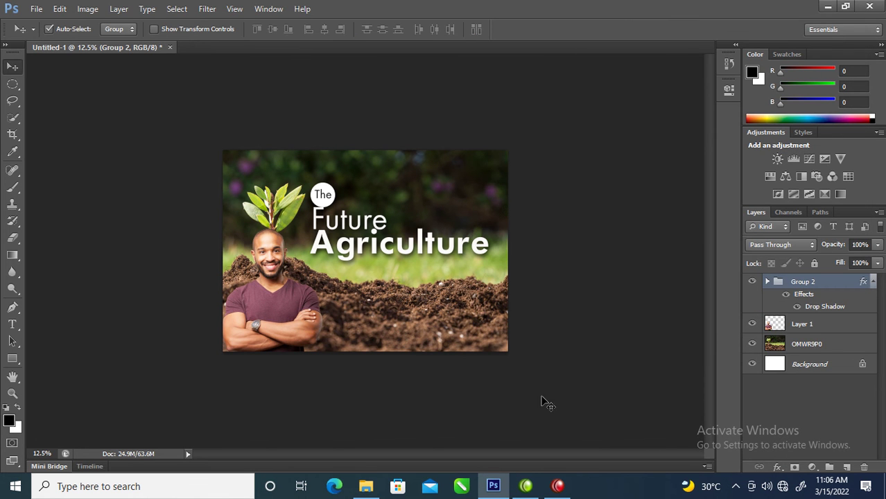
pyautogui.click(808, 347)
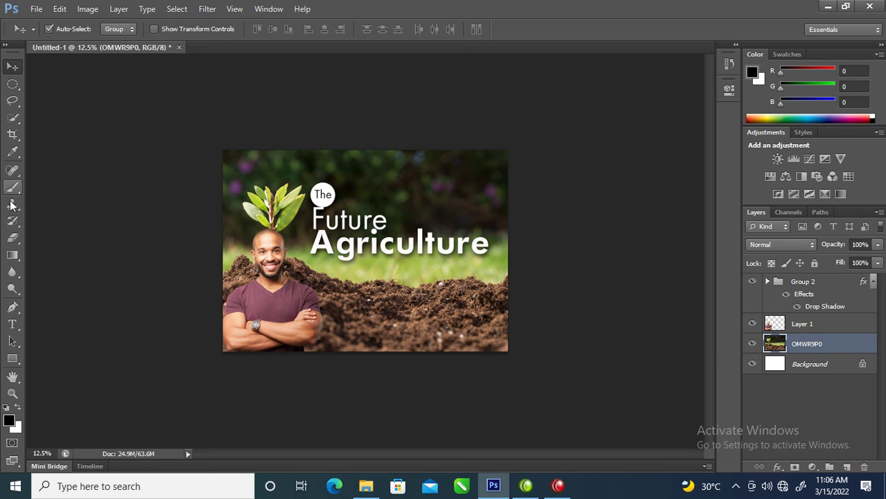
# Step: Draw a white 872 × 232 px rectangle, Rectangle 1, over the lower-right soil
pyautogui.click(11, 257)
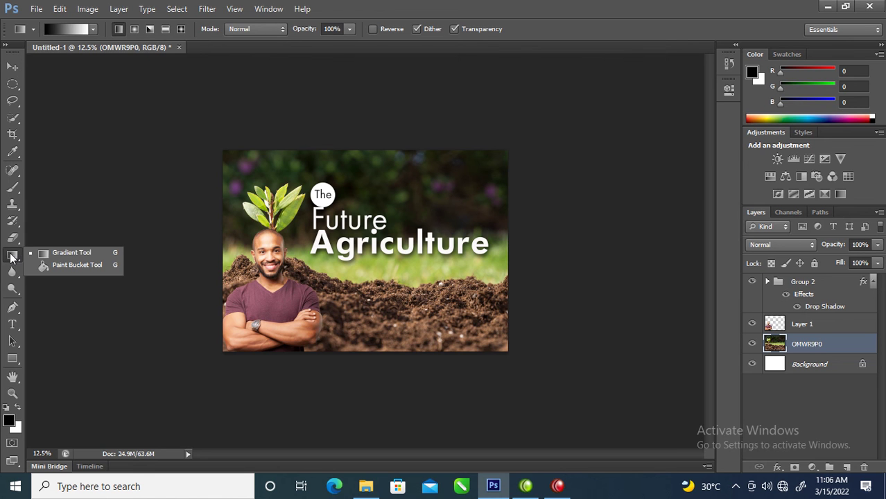
pyautogui.click(15, 360)
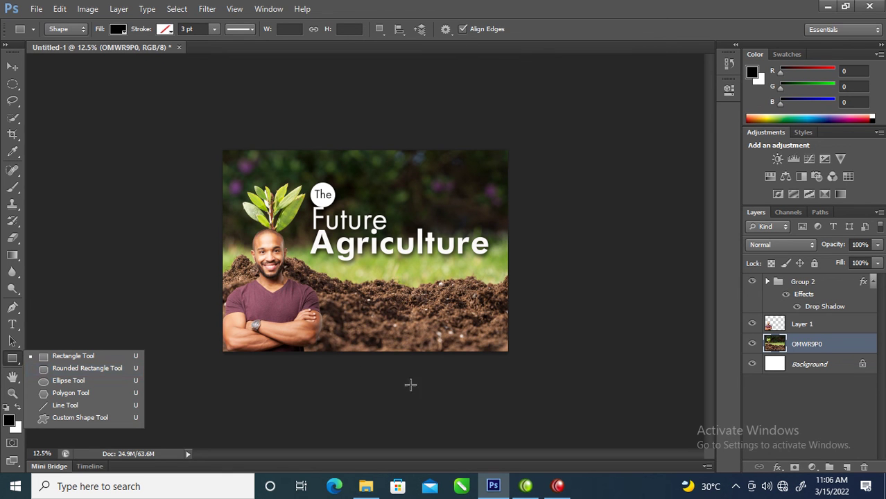
pyautogui.moveTo(419, 313); pyautogui.dragTo(488, 331)
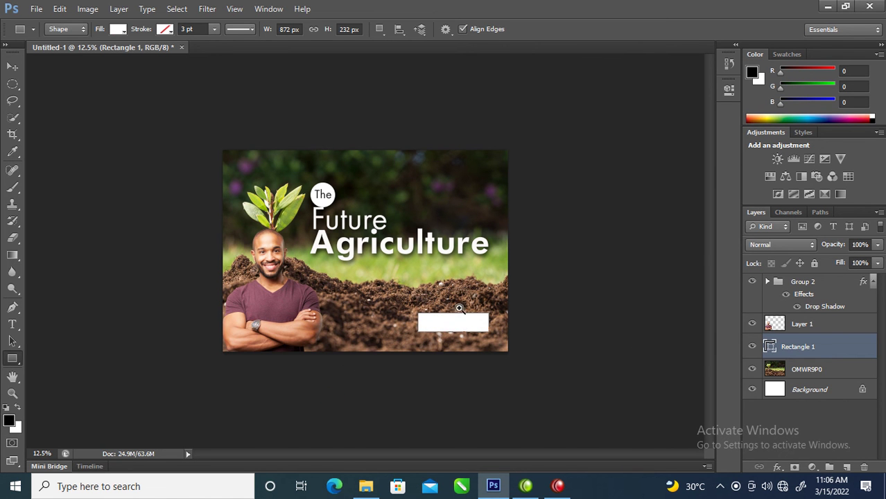
pyautogui.hotkey('ctrl', '+')
pyautogui.hotkey('ctrl', '+')
# Step: Rasterize Rectangle 1 from its layer context menu
pyautogui.click(513, 320)
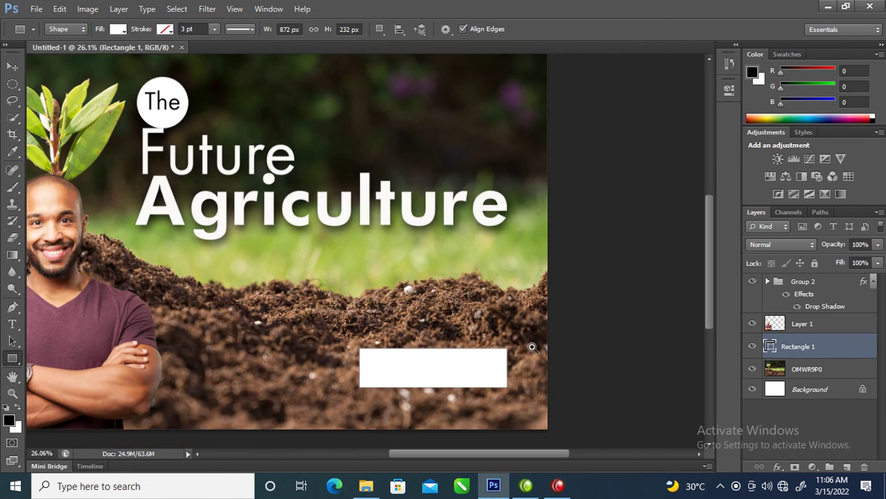
pyautogui.keyDown('ctrl'); pyautogui.click(786, 347); pyautogui.keyUp('ctrl')
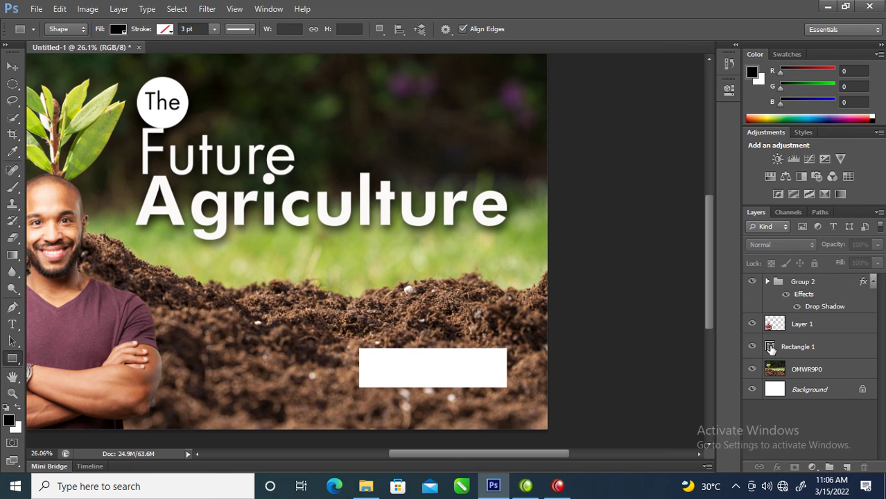
pyautogui.click(770, 349)
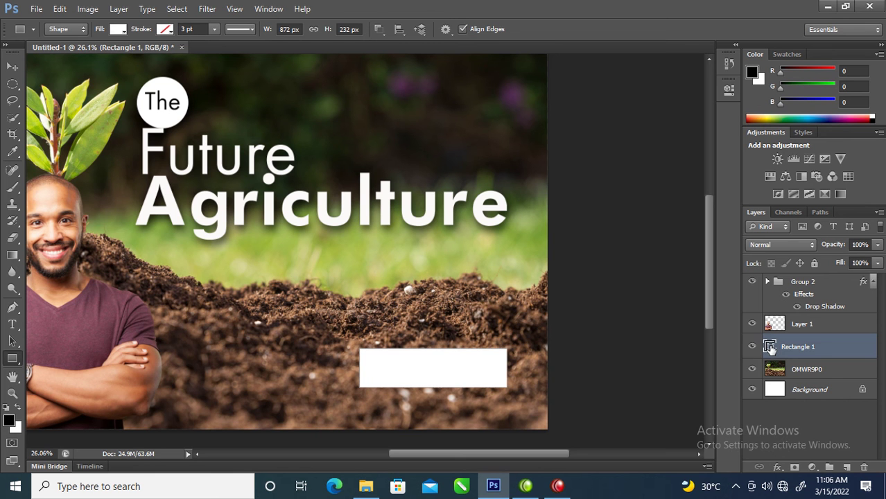
pyautogui.rightClick(839, 356)
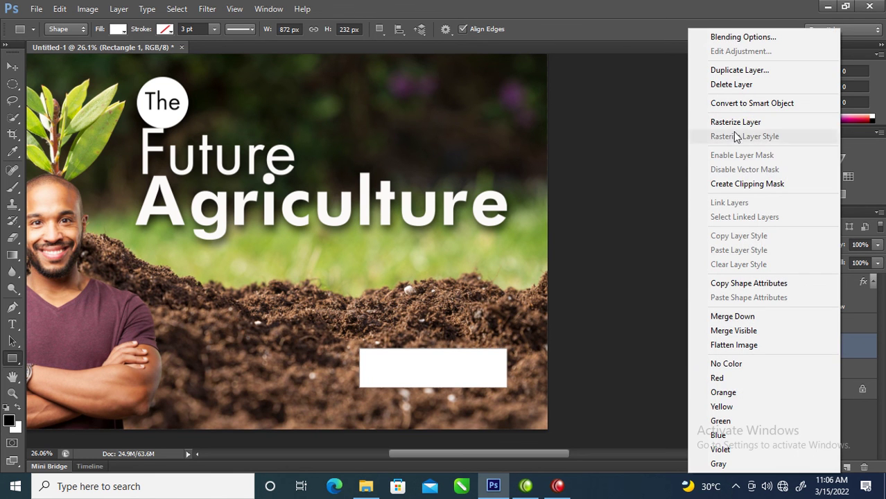
pyautogui.click(733, 122)
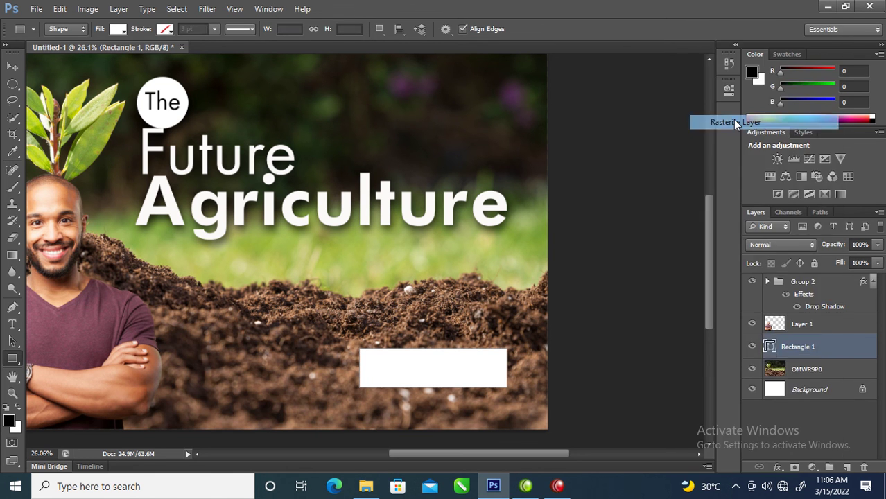
# Step: Load the rectangle as a selection and smooth it with radius 9, then 10
pyautogui.keyDown('ctrl'); pyautogui.click(774, 343); pyautogui.keyUp('ctrl')
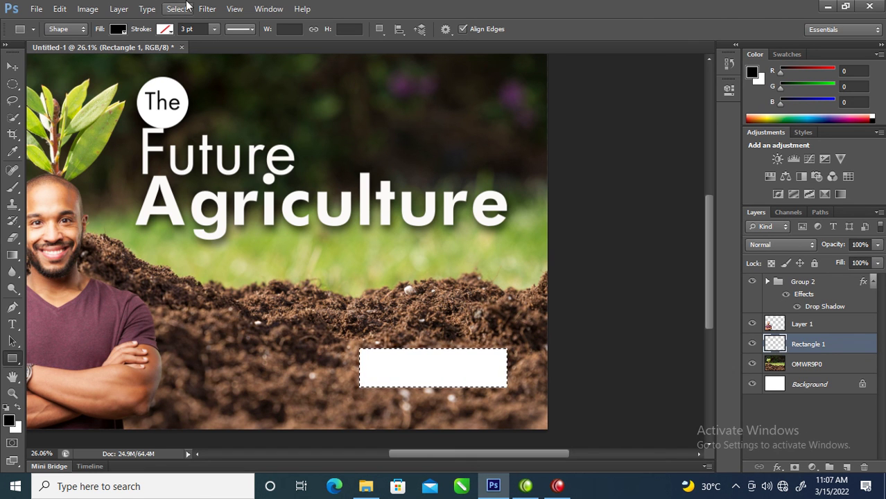
pyautogui.click(177, 9)
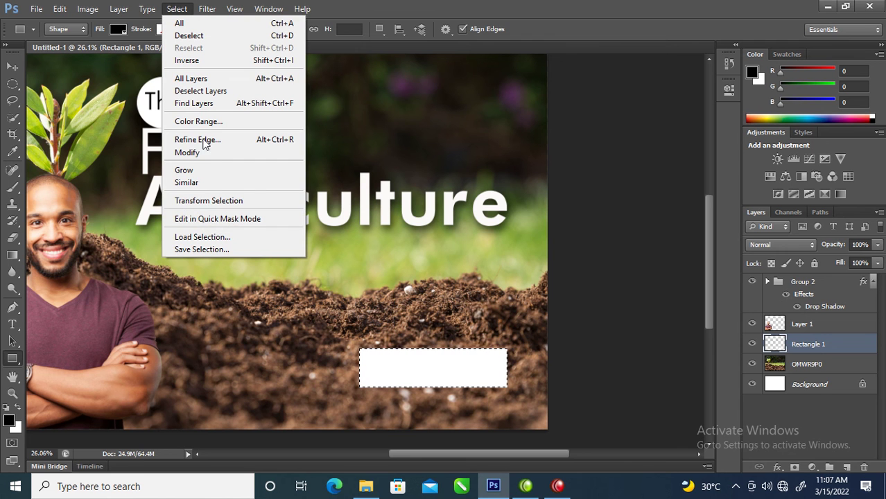
pyautogui.moveTo(205, 158)
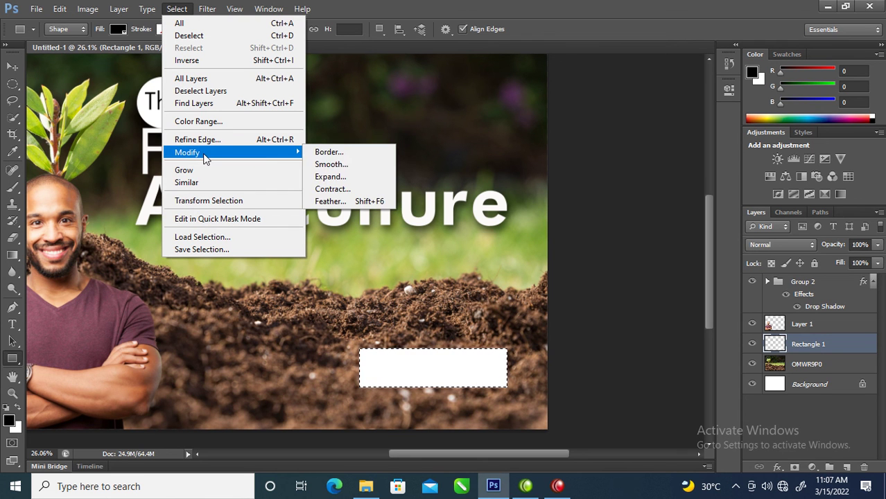
pyautogui.click(341, 167)
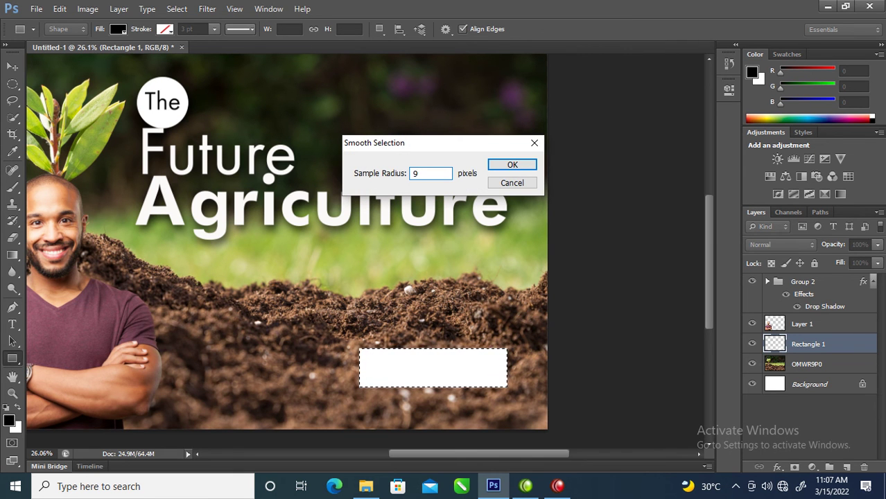
pyautogui.press('Return')
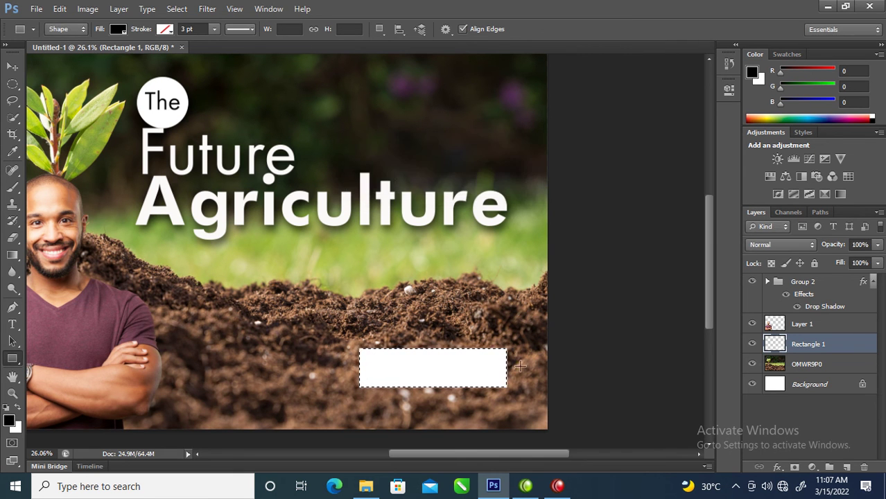
pyautogui.click(177, 9)
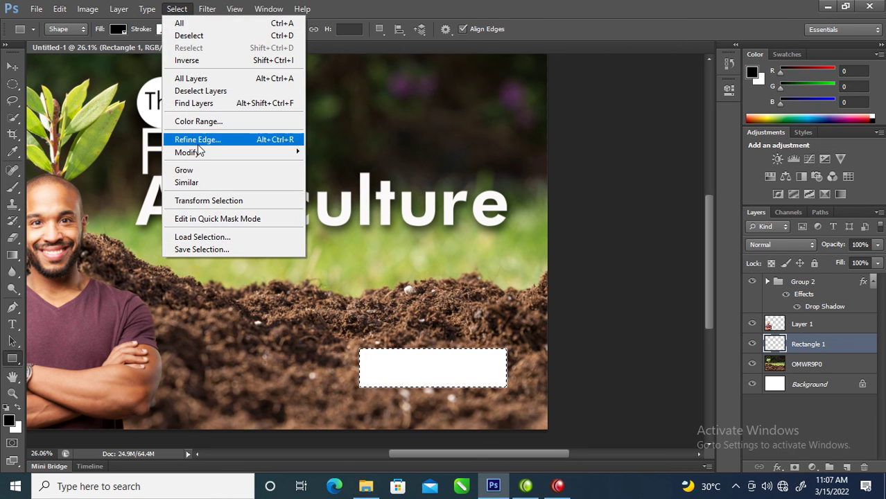
pyautogui.moveTo(201, 152)
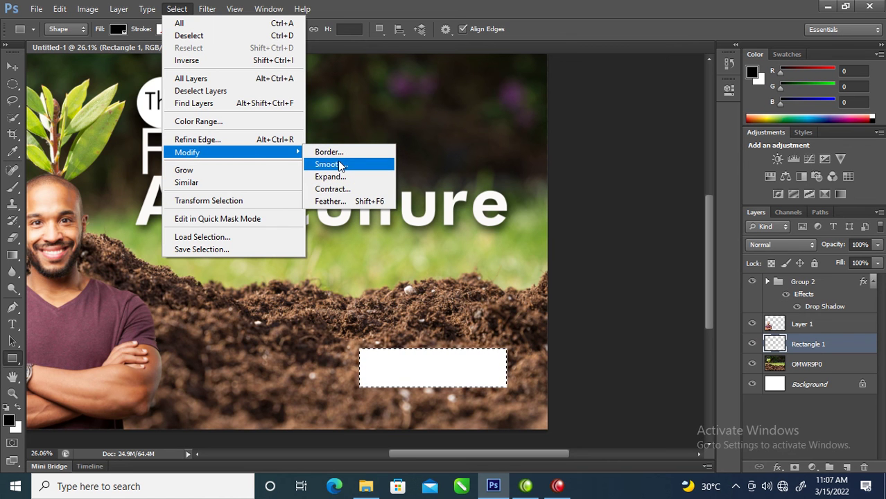
pyautogui.click(340, 165)
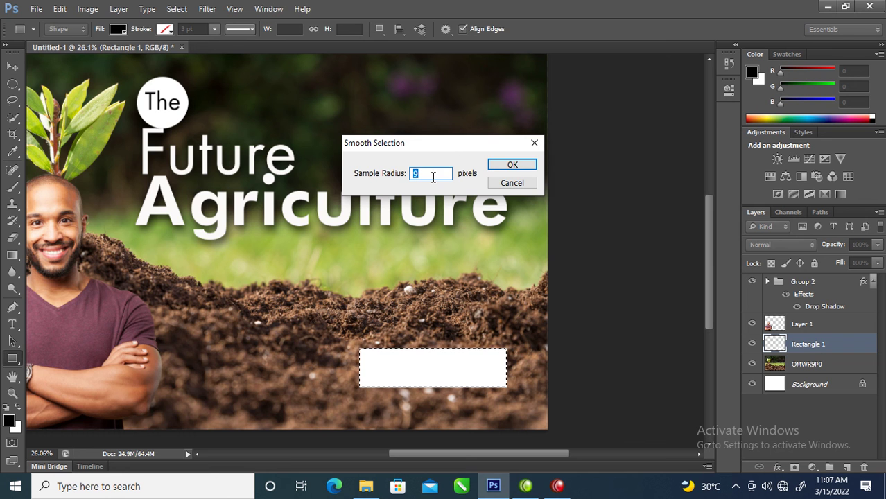
pyautogui.write('10')
pyautogui.press('Return')
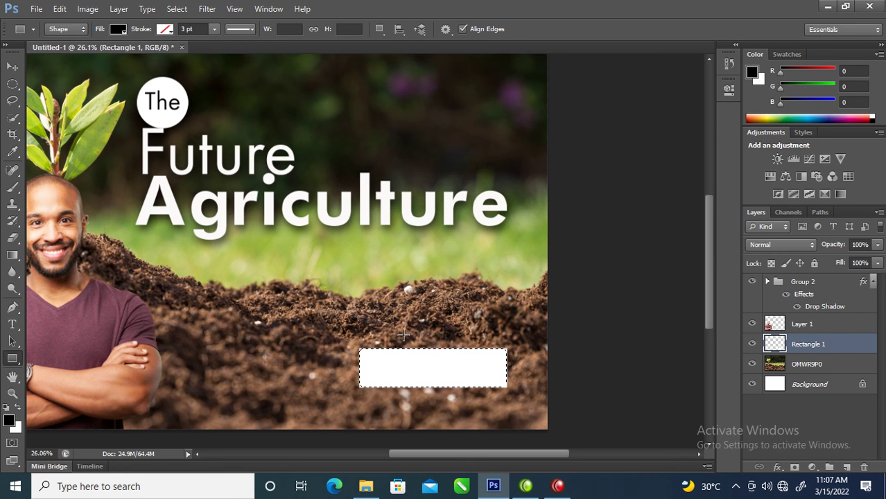
# Step: Smooth the rectangle selection again with a radius of 69
pyautogui.click(206, 9)
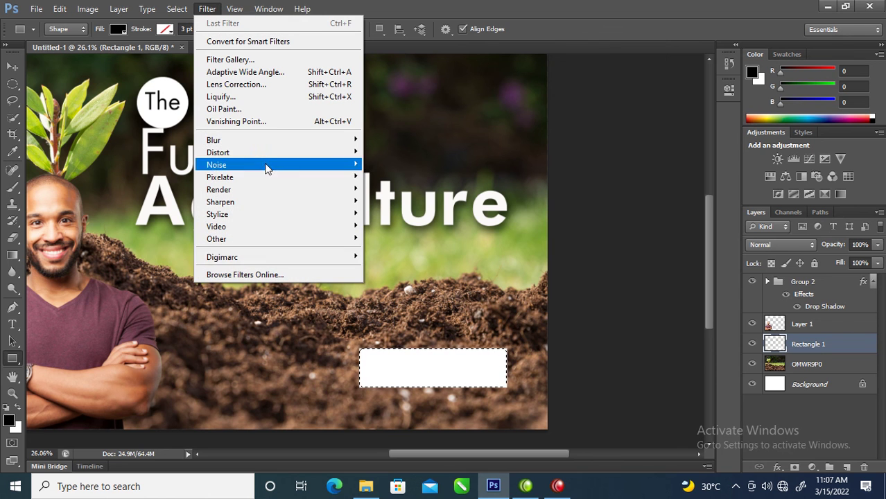
pyautogui.click(219, 8)
pyautogui.click(177, 9)
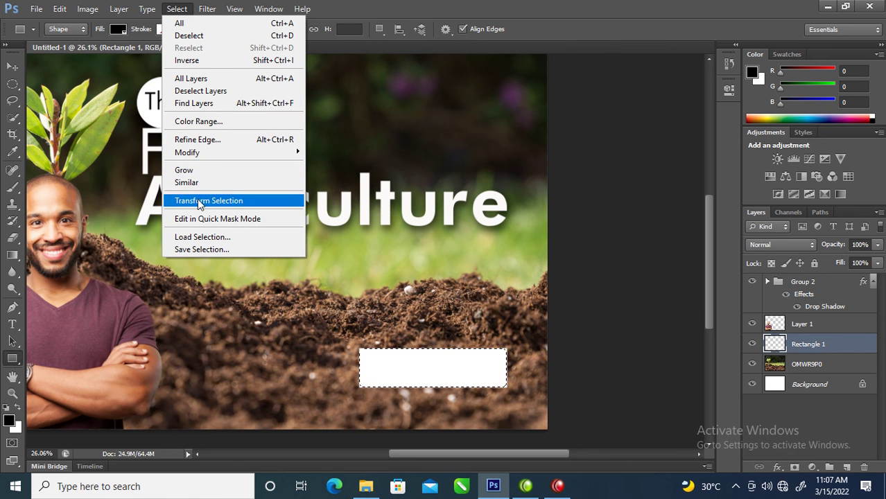
pyautogui.moveTo(208, 151)
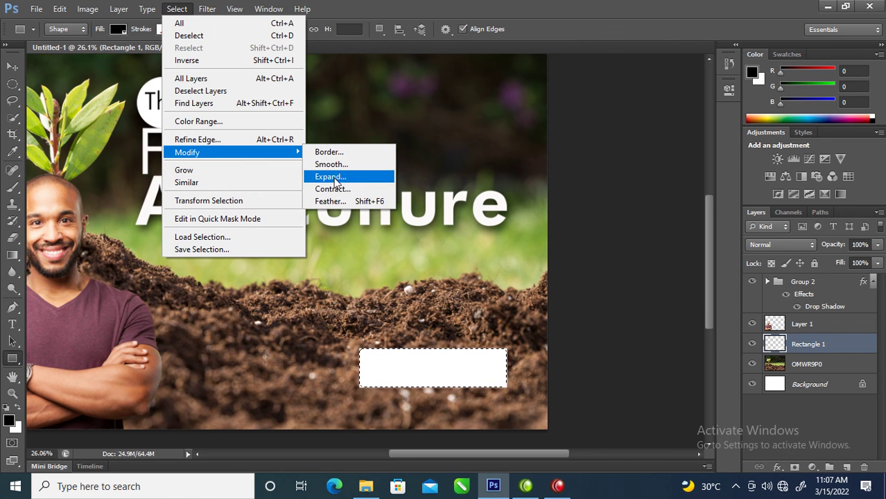
pyautogui.click(331, 165)
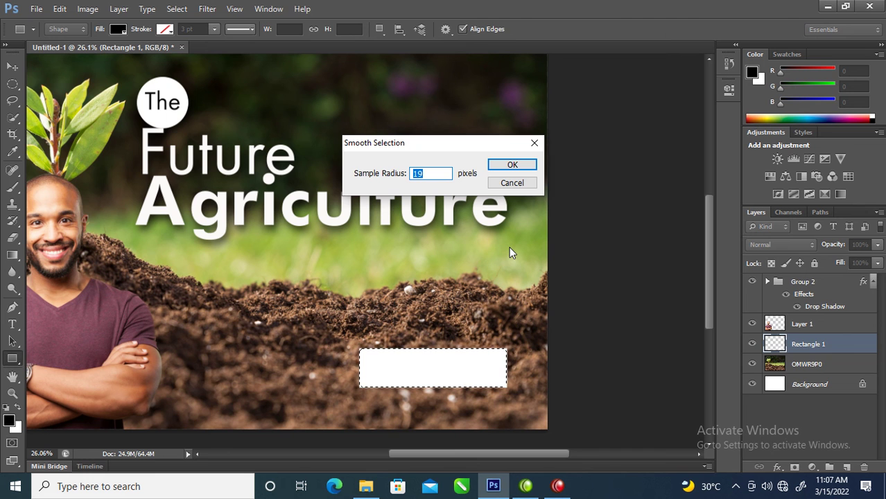
pyautogui.write('69')
pyautogui.press('Return')
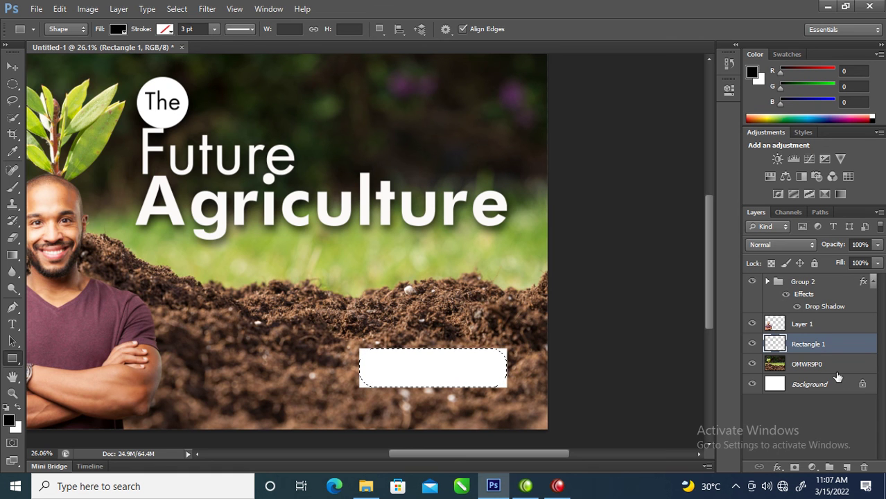
# Step: Invert the selection, delete the square corners, and deselect
pyautogui.hotkey('ctrl', 'shift', 'i')
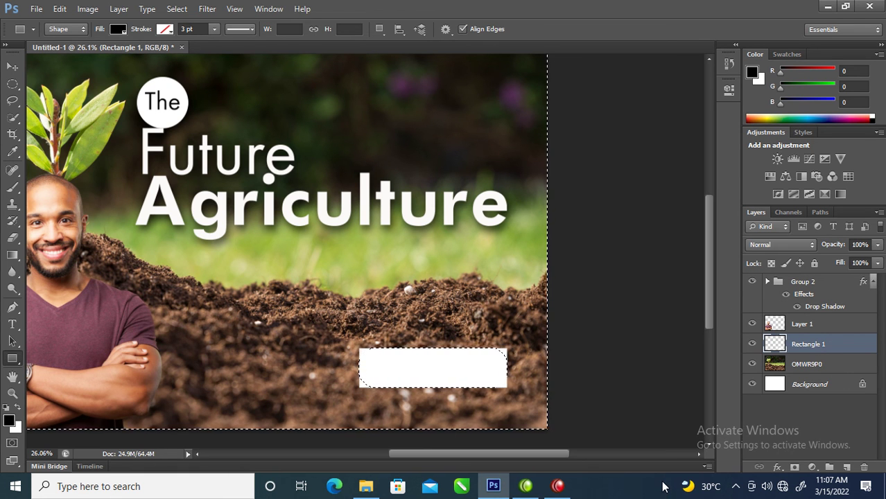
pyautogui.press('Delete')
pyautogui.hotkey('ctrl', 'd')
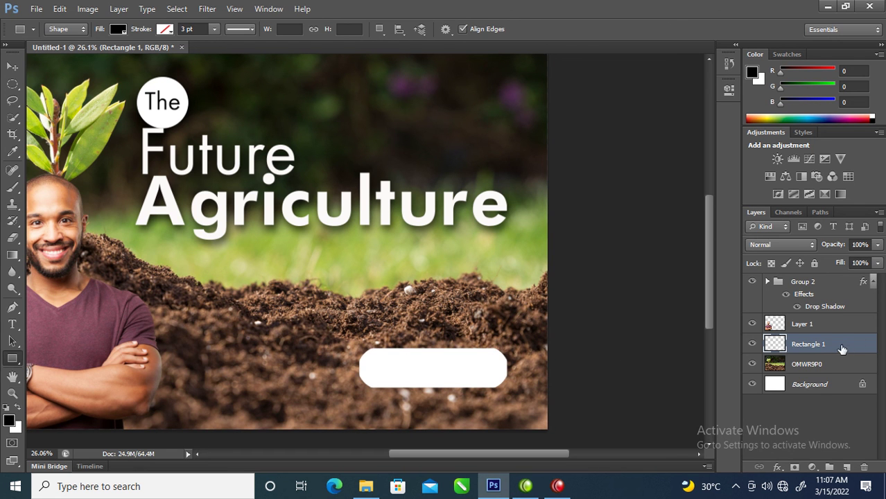
# Step: Set the white rectangle layer's opacity to 70%
pyautogui.click(877, 247)
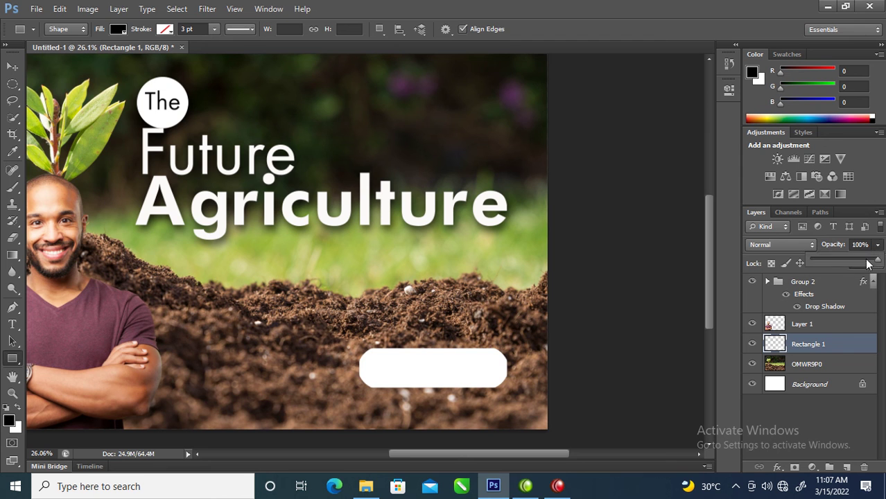
pyautogui.click(842, 261)
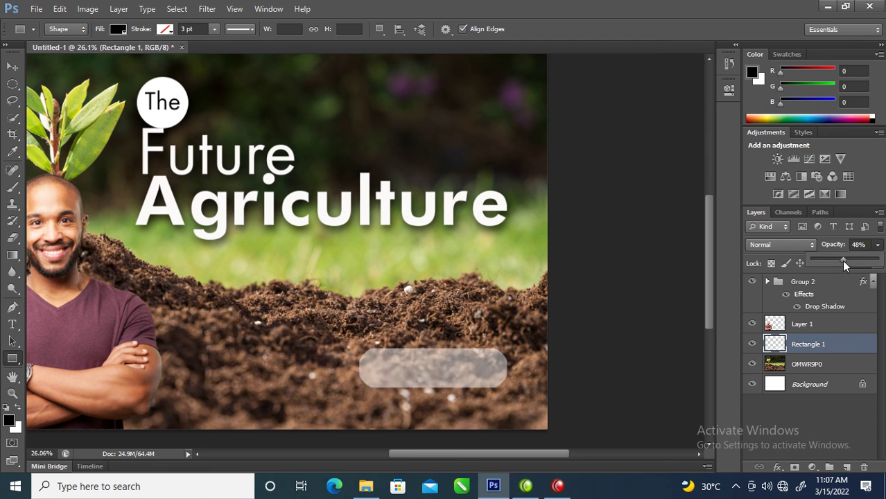
pyautogui.moveTo(843, 260); pyautogui.dragTo(856, 260)
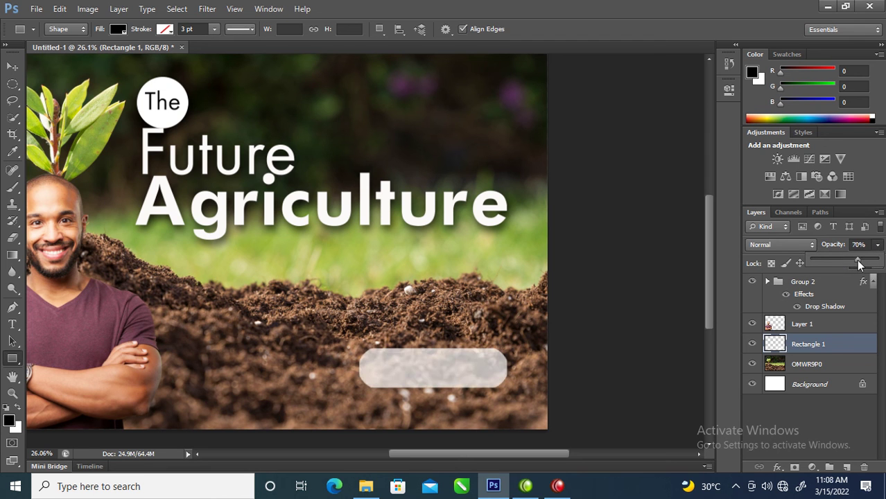
pyautogui.click(852, 348)
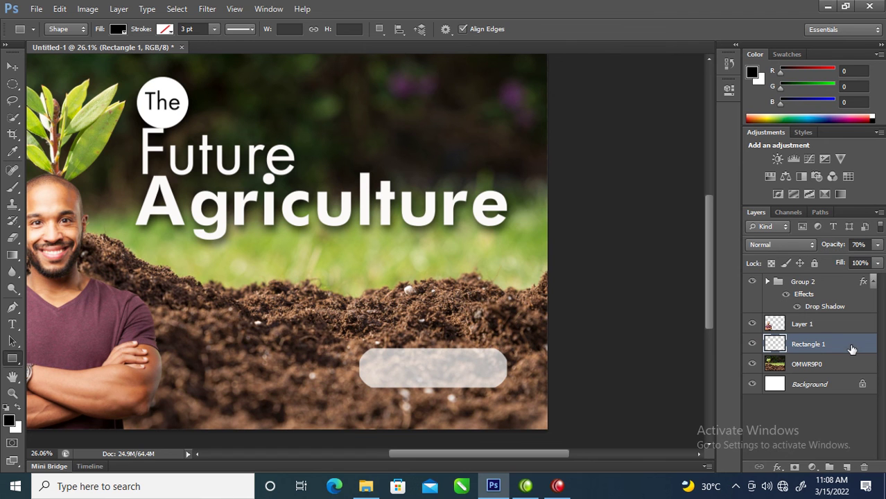
# Step: Enable Bevel & Emboss on Rectangle 1, disable global light, and widen size to 49 px
pyautogui.doubleClick(852, 348)
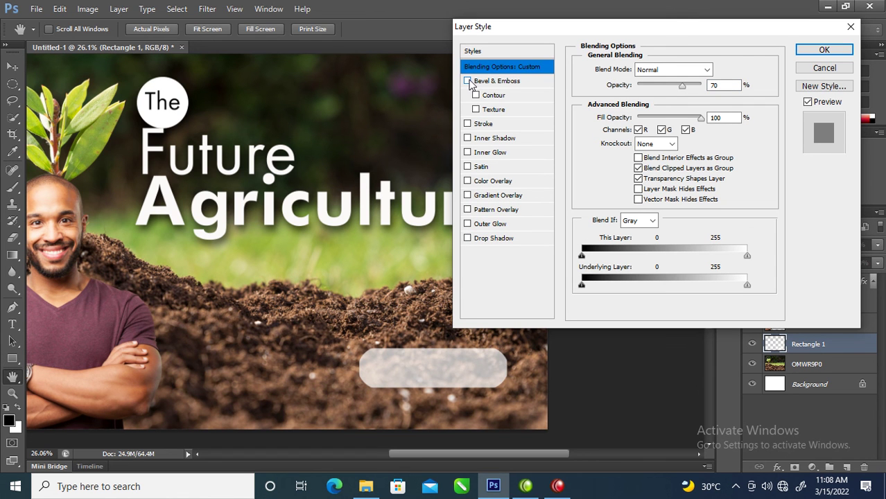
pyautogui.click(468, 81)
pyautogui.click(495, 82)
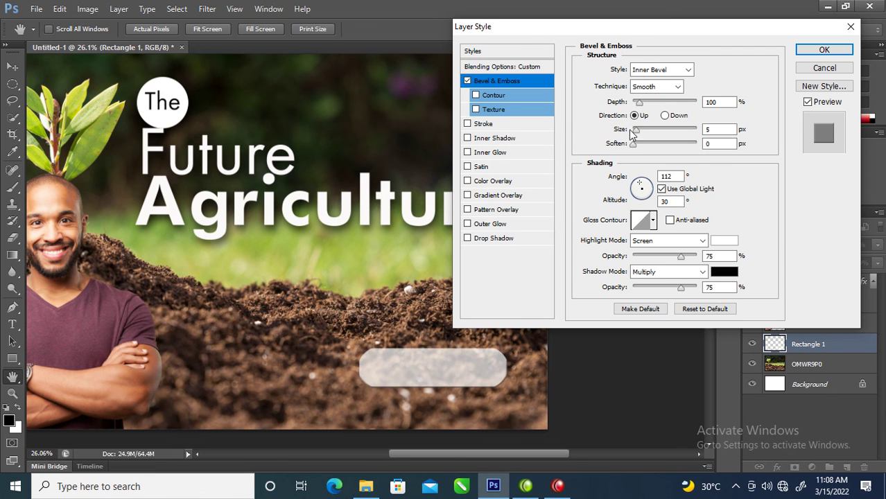
pyautogui.moveTo(638, 104); pyautogui.dragTo(641, 132)
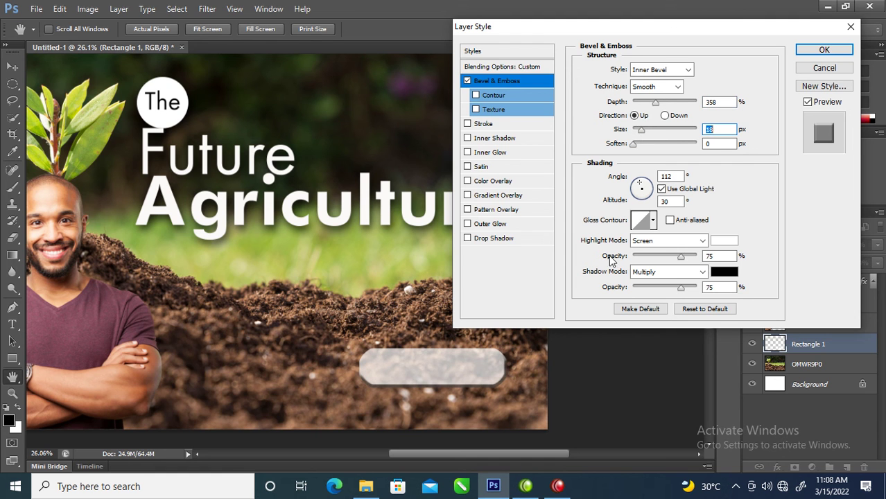
pyautogui.click(662, 189)
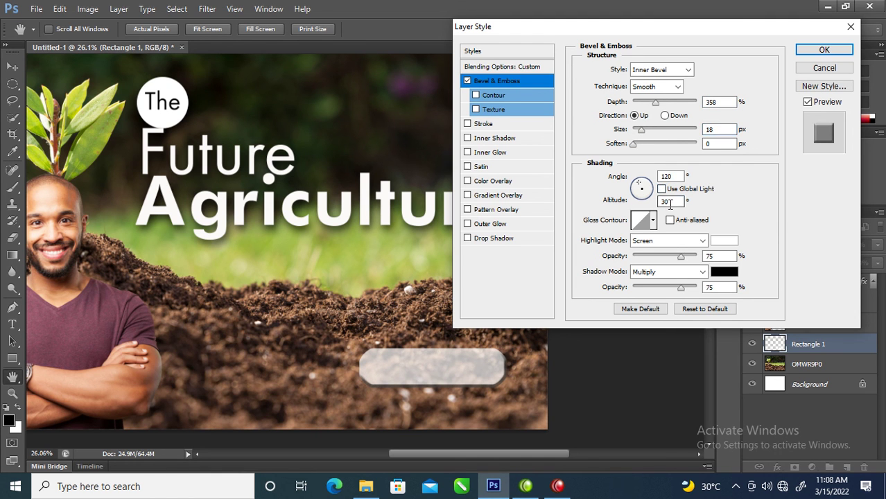
pyautogui.write('80')
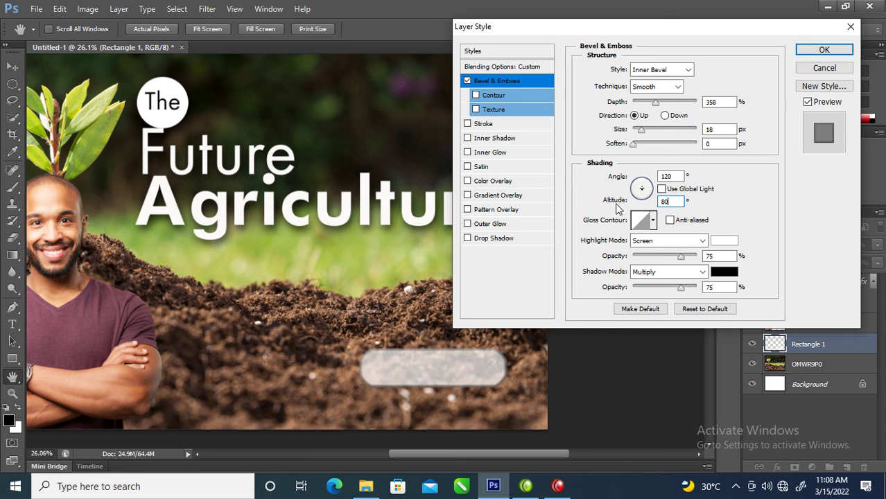
pyautogui.moveTo(640, 131)
pyautogui.mouseDown()
pyautogui.moveTo(665, 133)
pyautogui.moveTo(654, 134)
pyautogui.mouseUp()
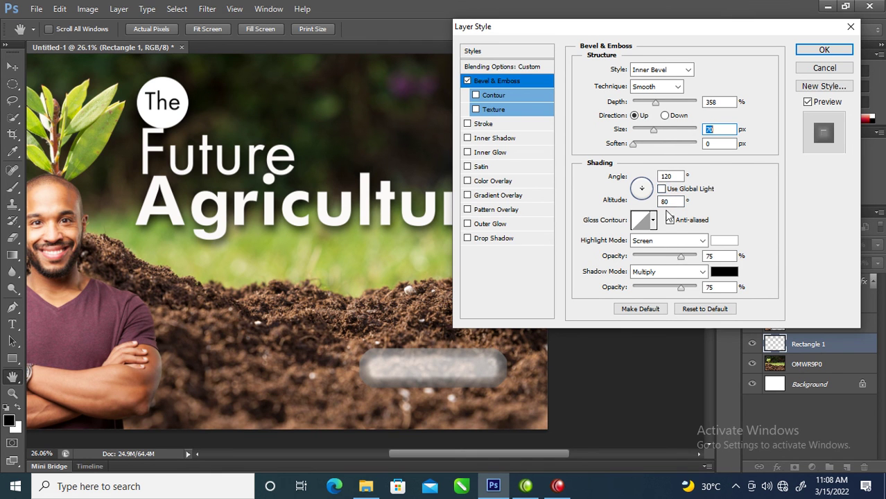
# Step: Set the bevel lighting altitude to 50° and reduce depth to 174%
pyautogui.click(668, 201)
pyautogui.doubleClick(669, 201)
pyautogui.write('20')
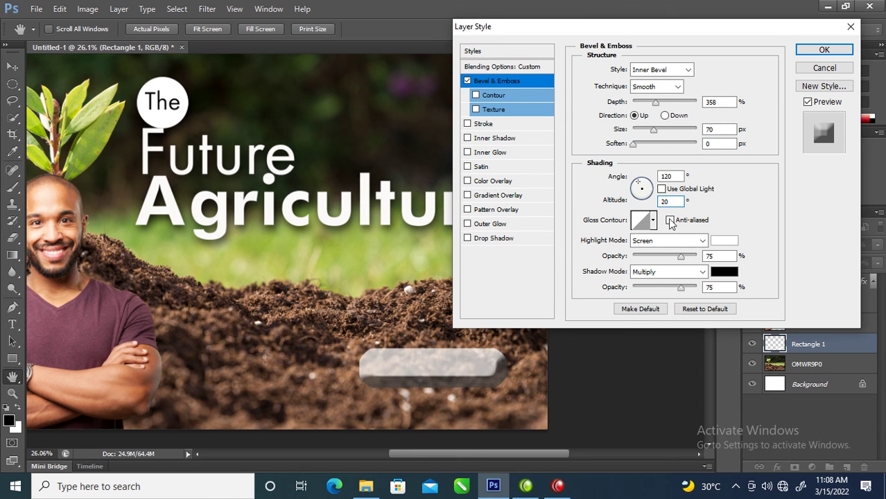
pyautogui.doubleClick(671, 201)
pyautogui.write('50')
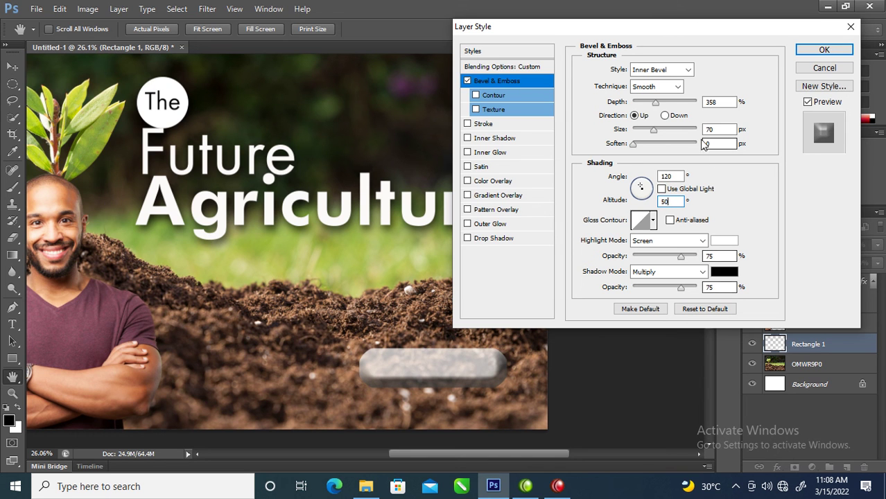
pyautogui.doubleClick(667, 201)
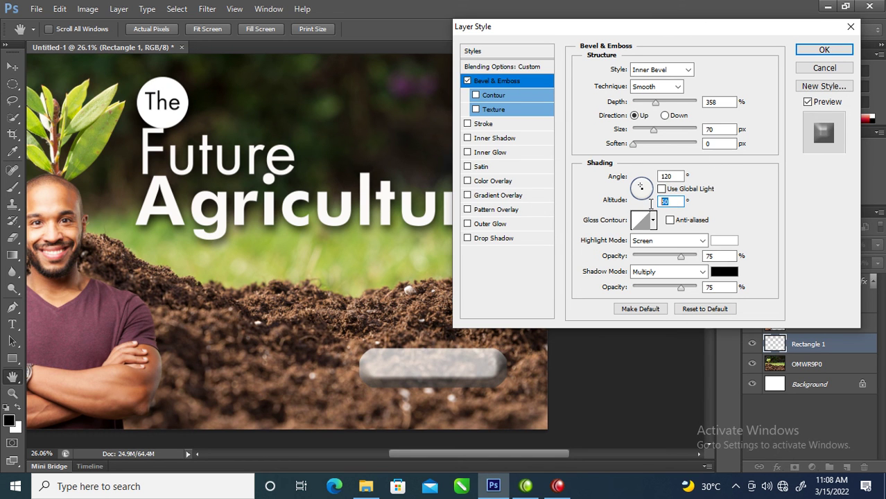
pyautogui.moveTo(655, 104); pyautogui.dragTo(648, 136)
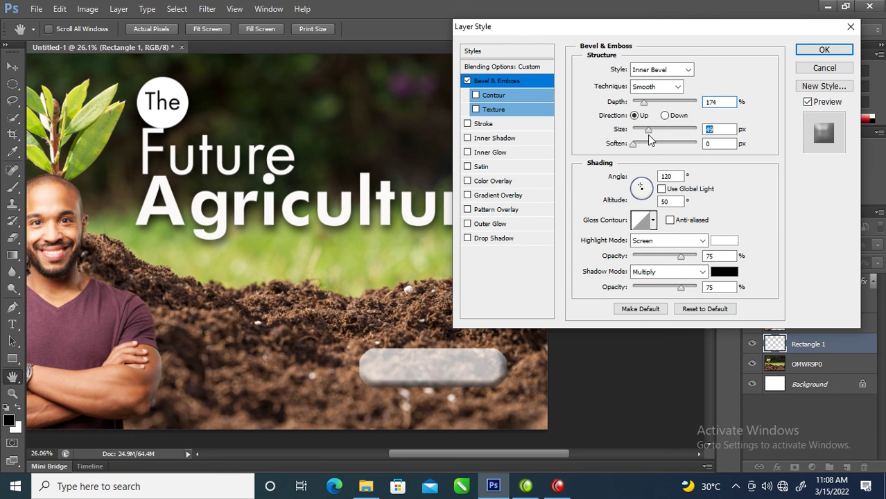
# Step: Change the bevel's shadow colour to light grey 9f9595
pyautogui.click(724, 271)
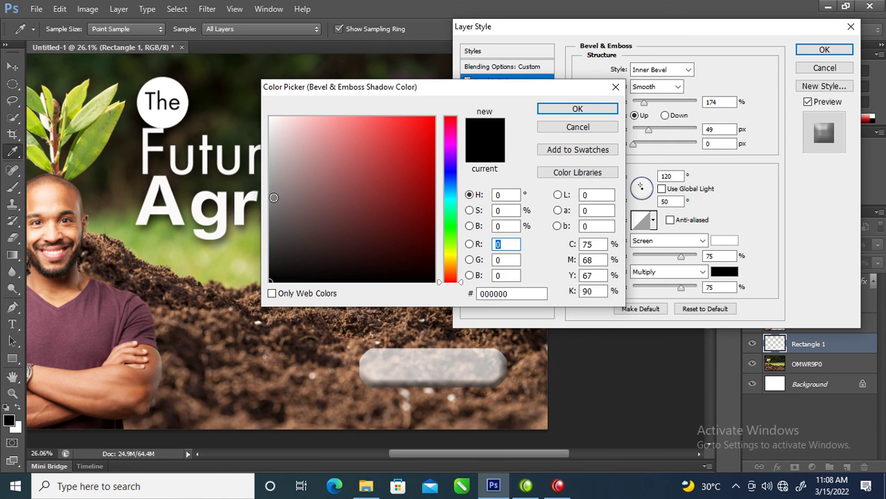
pyautogui.click(274, 199)
pyautogui.click(279, 179)
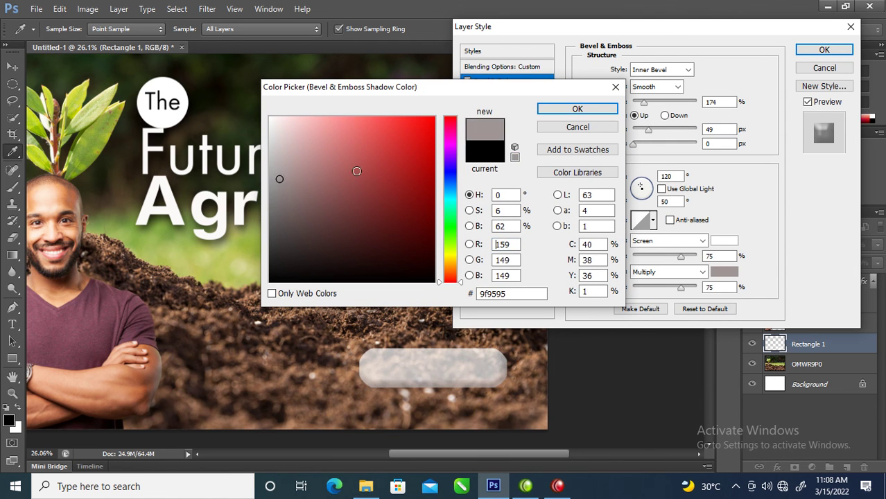
pyautogui.click(578, 109)
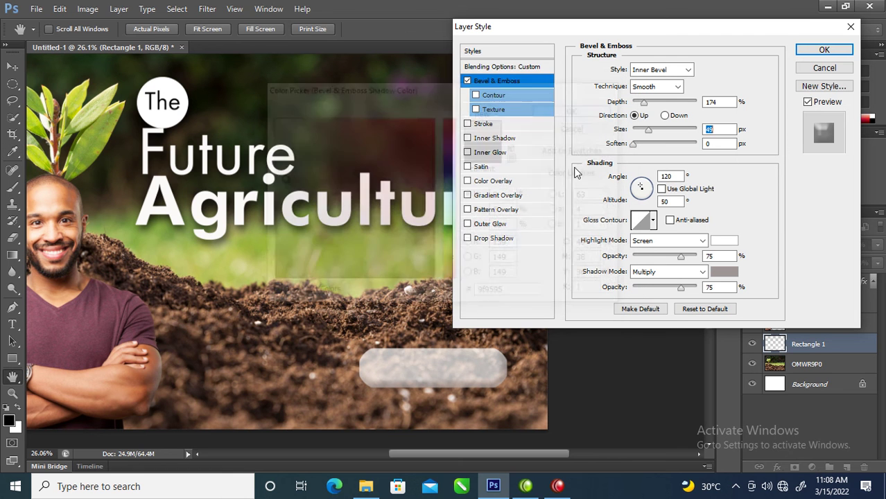
# Step: Add a 16 px drop shadow with a larger size and apply both effects
pyautogui.click(467, 238)
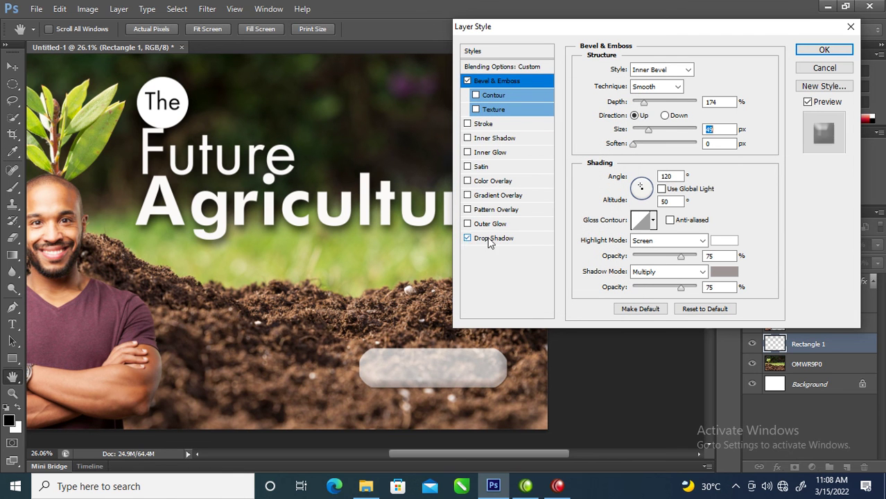
pyautogui.click(491, 238)
pyautogui.moveTo(483, 375); pyautogui.dragTo(483, 374)
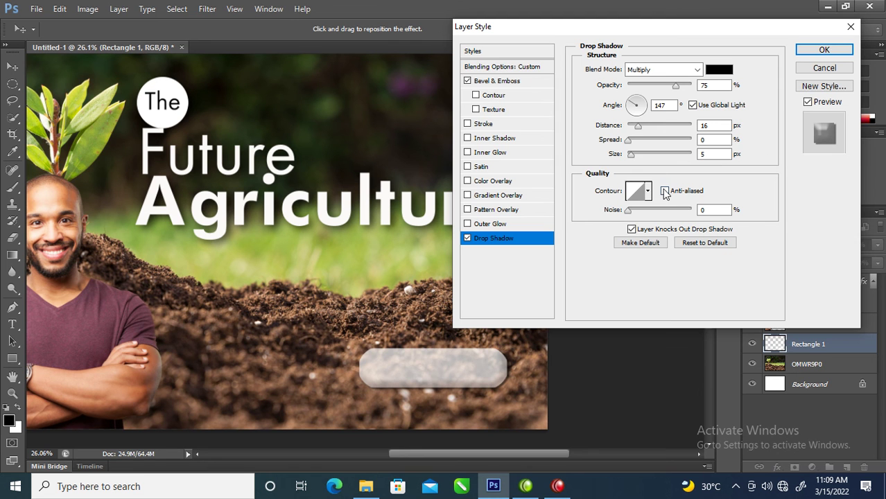
pyautogui.click(639, 161)
pyautogui.moveTo(636, 158); pyautogui.dragTo(646, 162)
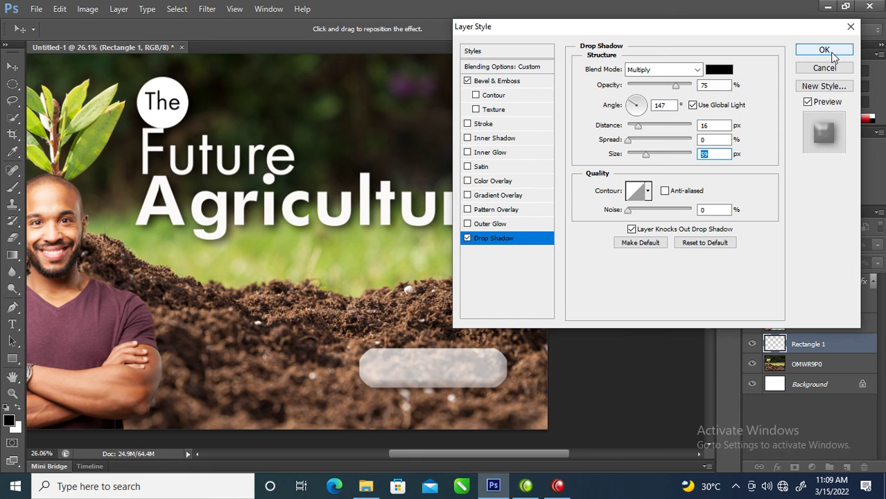
pyautogui.press('Return')
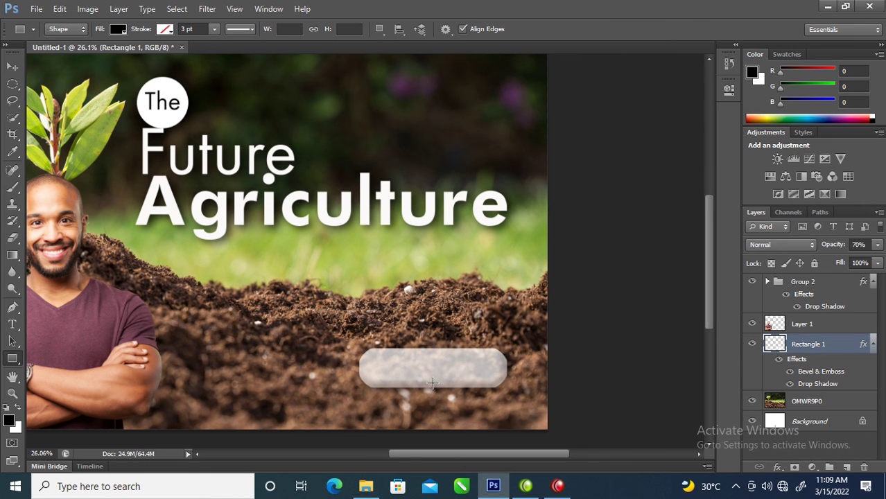
# Step: Scale the Rectangle 1 button down to about 81% at the poster's lower right
pyautogui.hotkey('ctrl', '-')
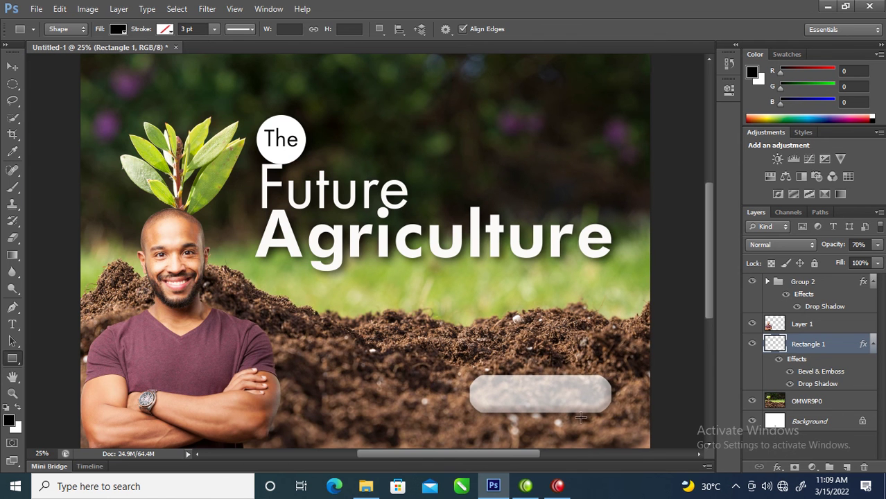
pyautogui.hotkey('ctrl', 't')
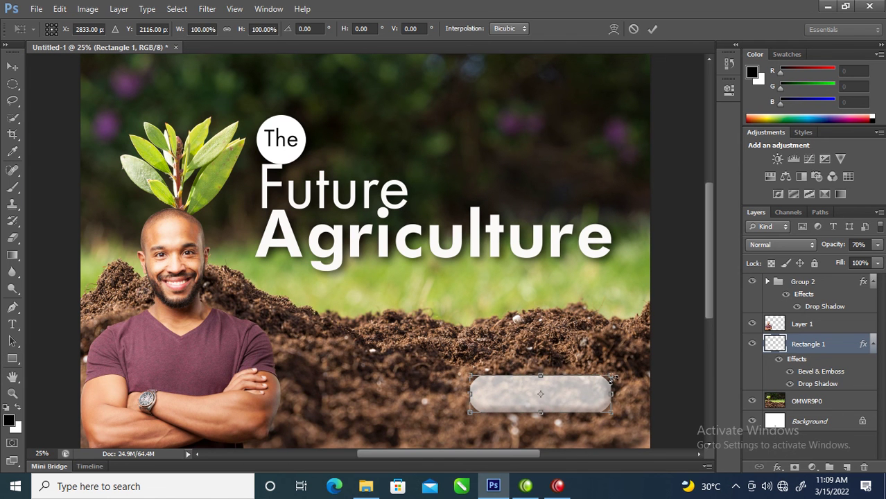
pyautogui.moveTo(606, 378); pyautogui.dragTo(604, 409)
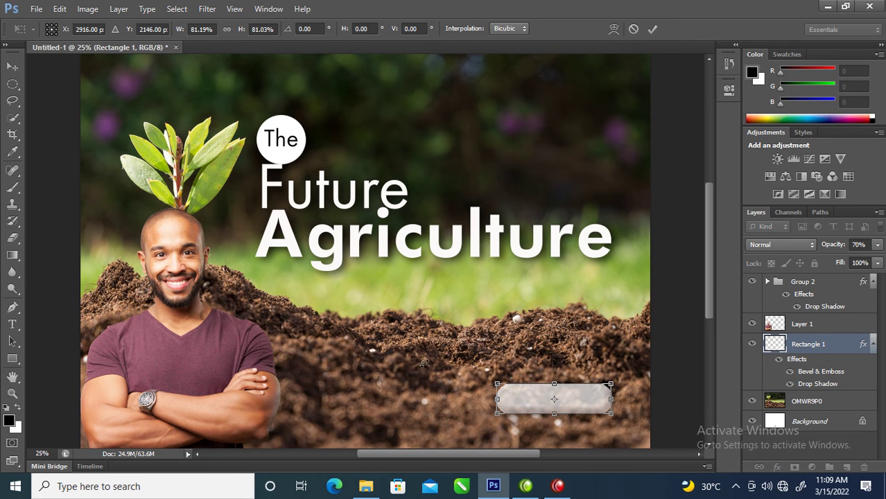
pyautogui.press('Return')
pyautogui.press('u')
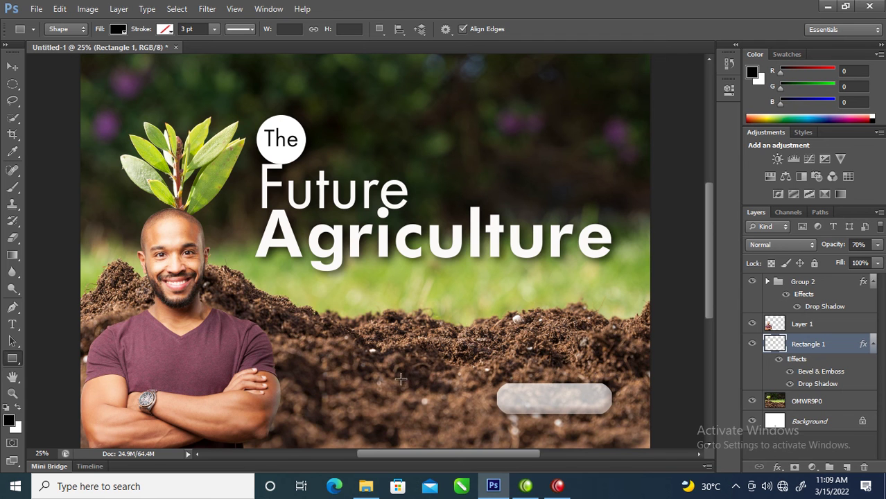
# Step: Type 'Learn More' as a new text layer on the button
pyautogui.click(11, 323)
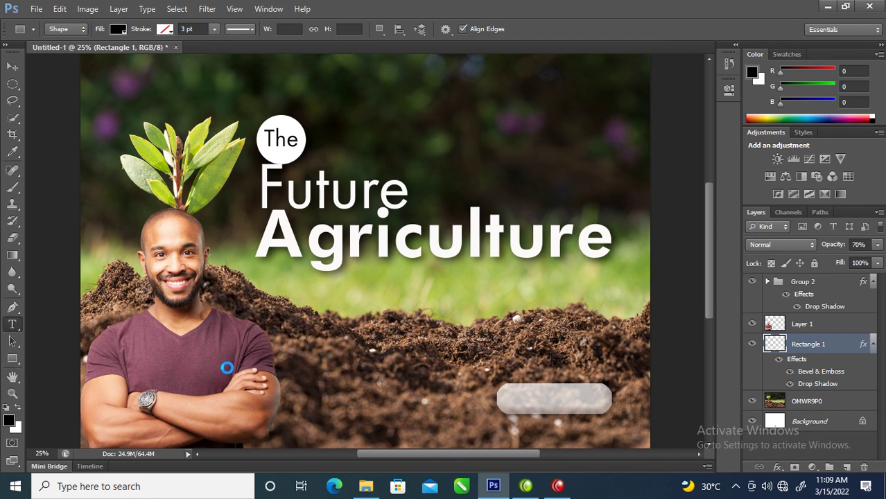
pyautogui.click(520, 410)
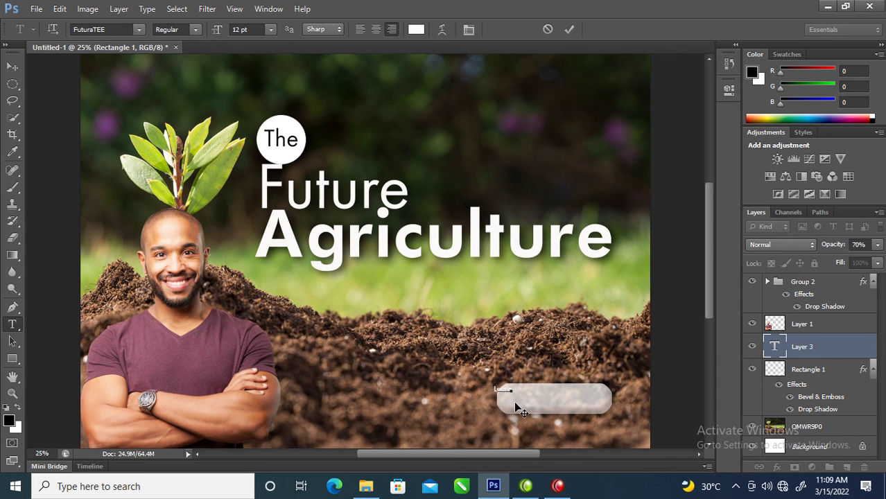
pyautogui.write('Learn More')
# Step: Centre the Learn More text on the button and enlarge it to about 233%
pyautogui.click(12, 66)
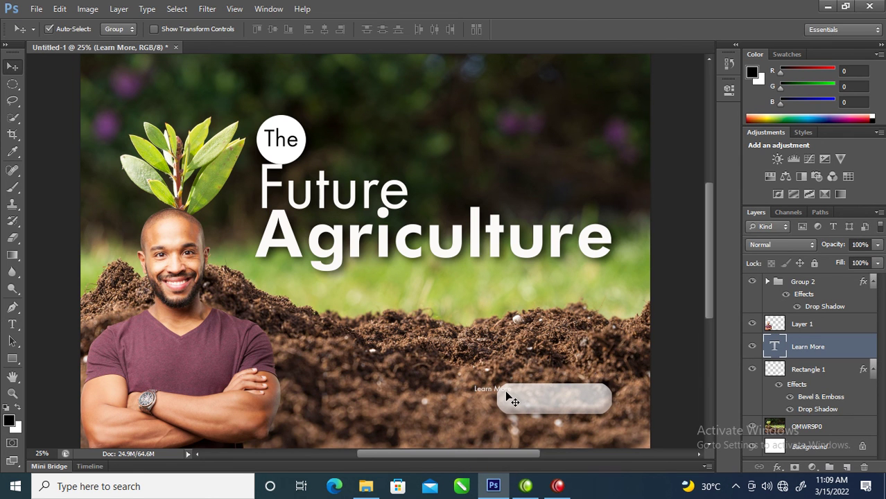
pyautogui.moveTo(507, 395); pyautogui.dragTo(555, 406)
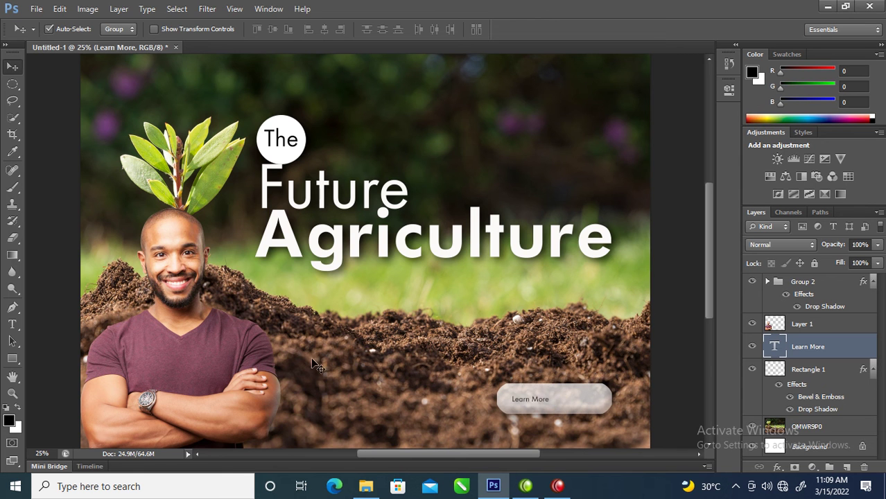
pyautogui.hotkey('ctrl', 't')
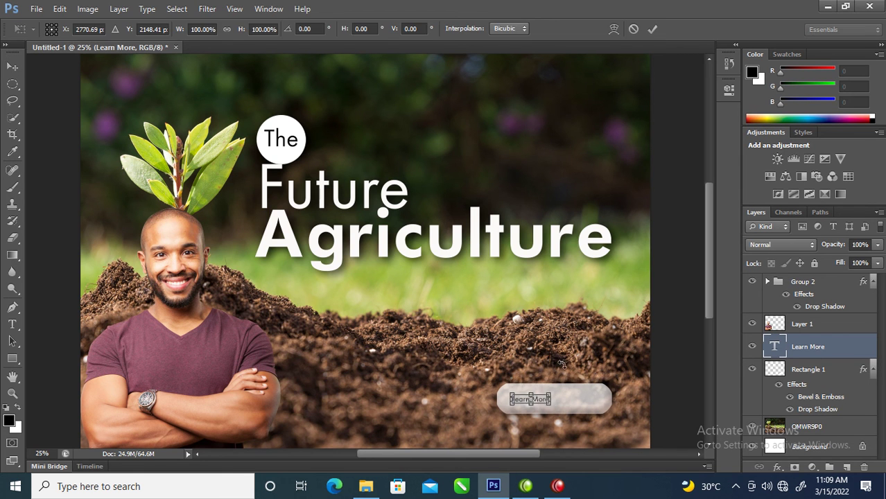
pyautogui.moveTo(555, 394); pyautogui.dragTo(586, 401)
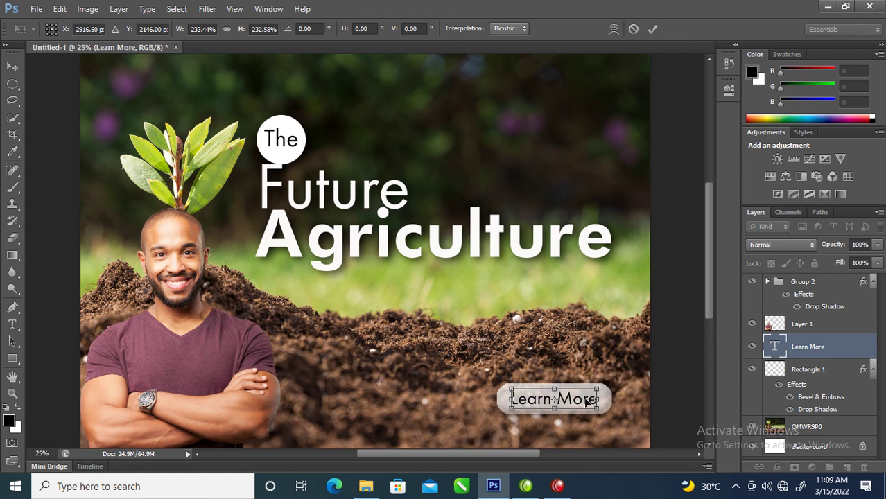
pyautogui.press('Return')
# Step: Hide the tool panels and view the finished poster in Full Screen Mode with Menu Bar
pyautogui.press('Tab')
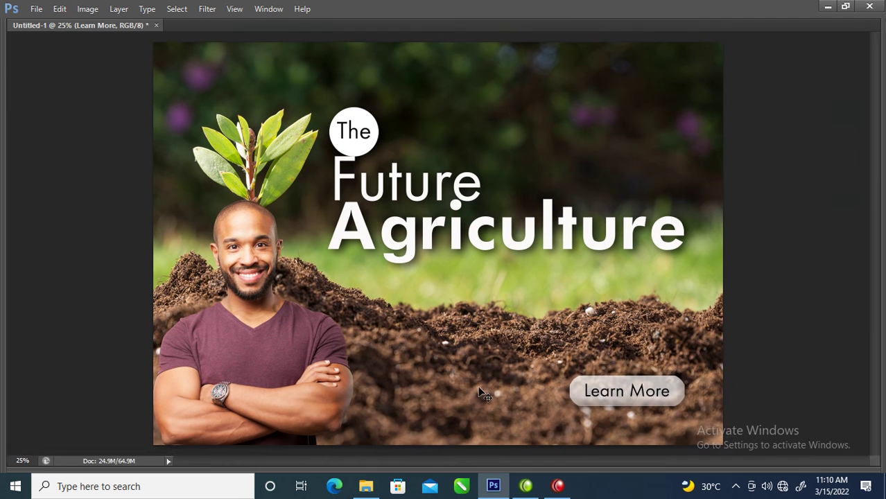
pyautogui.press('f')
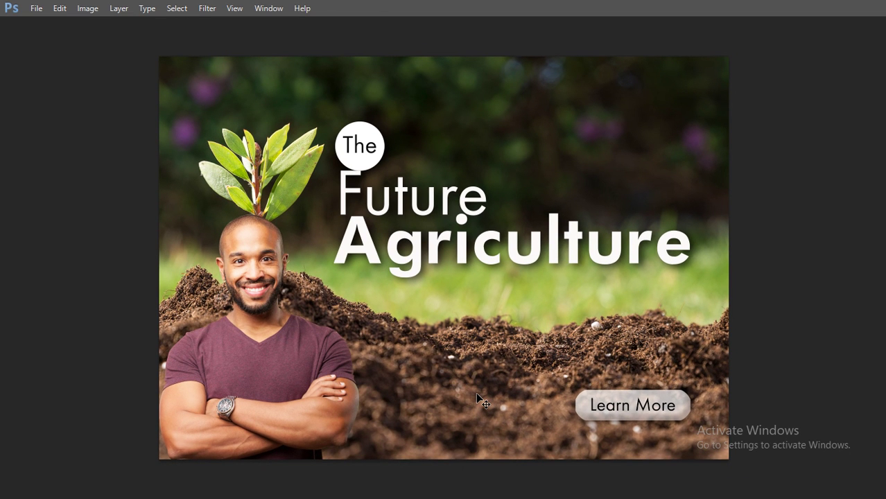